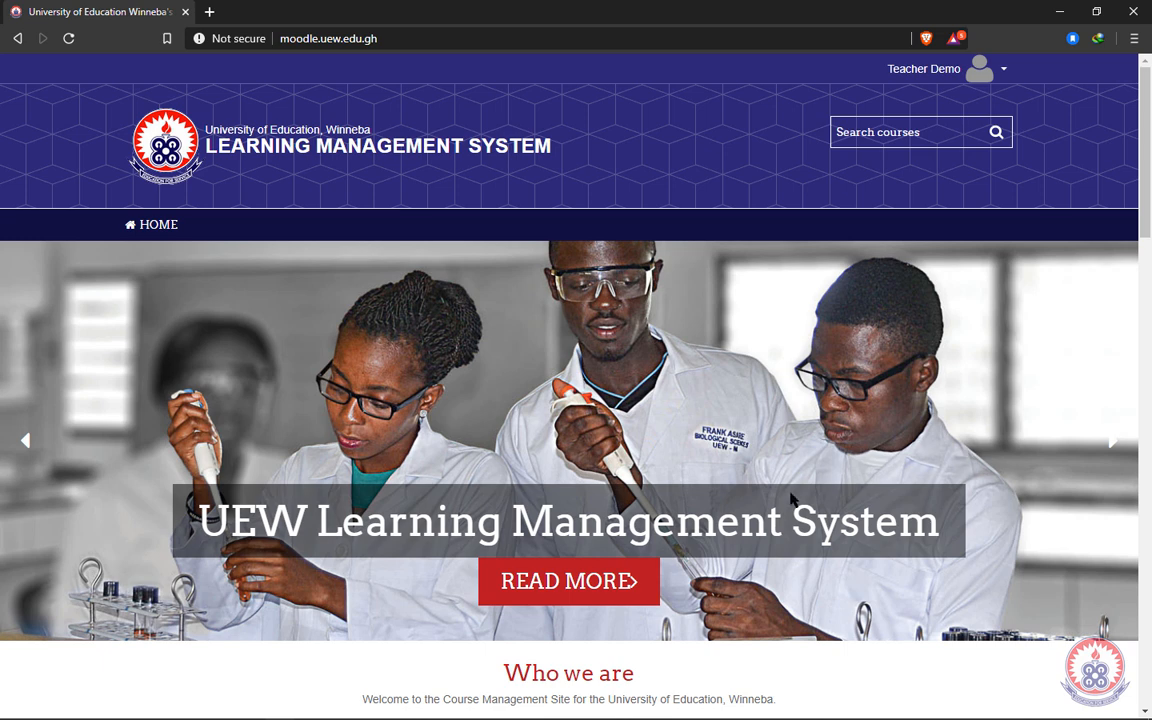
Step: Open the DMO 111 MOODLE DEMO course and turn on editing for it
scroll(790, 502, "down", 5)
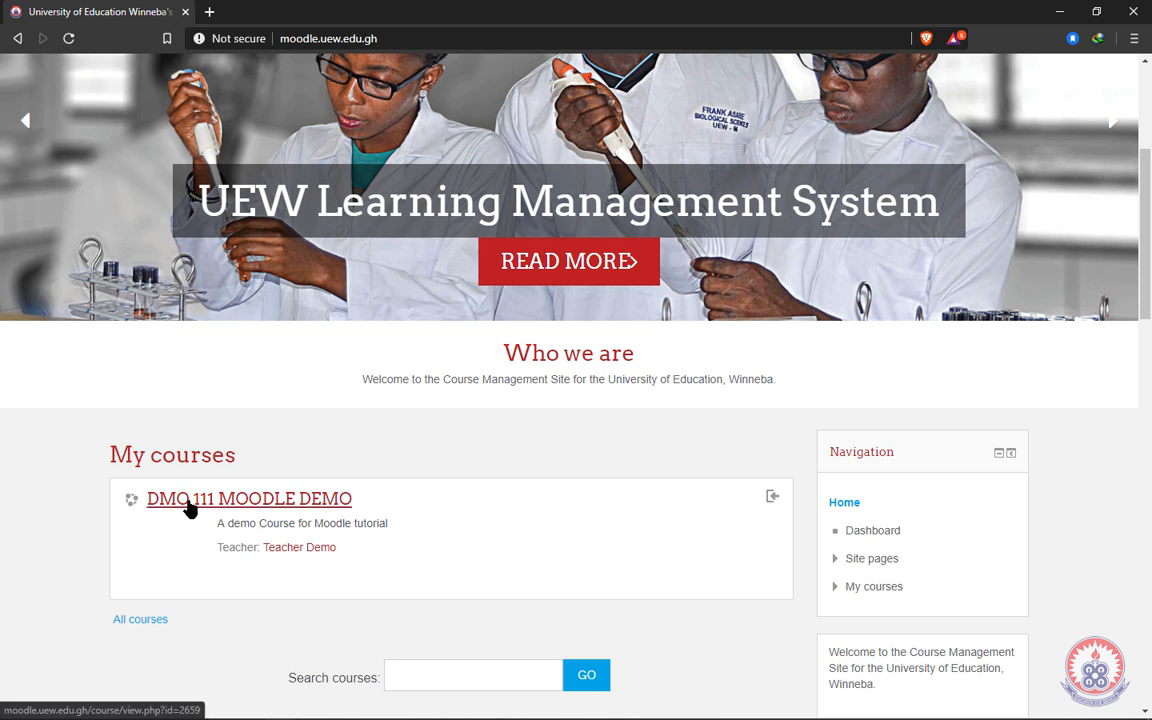
left_click(255, 500)
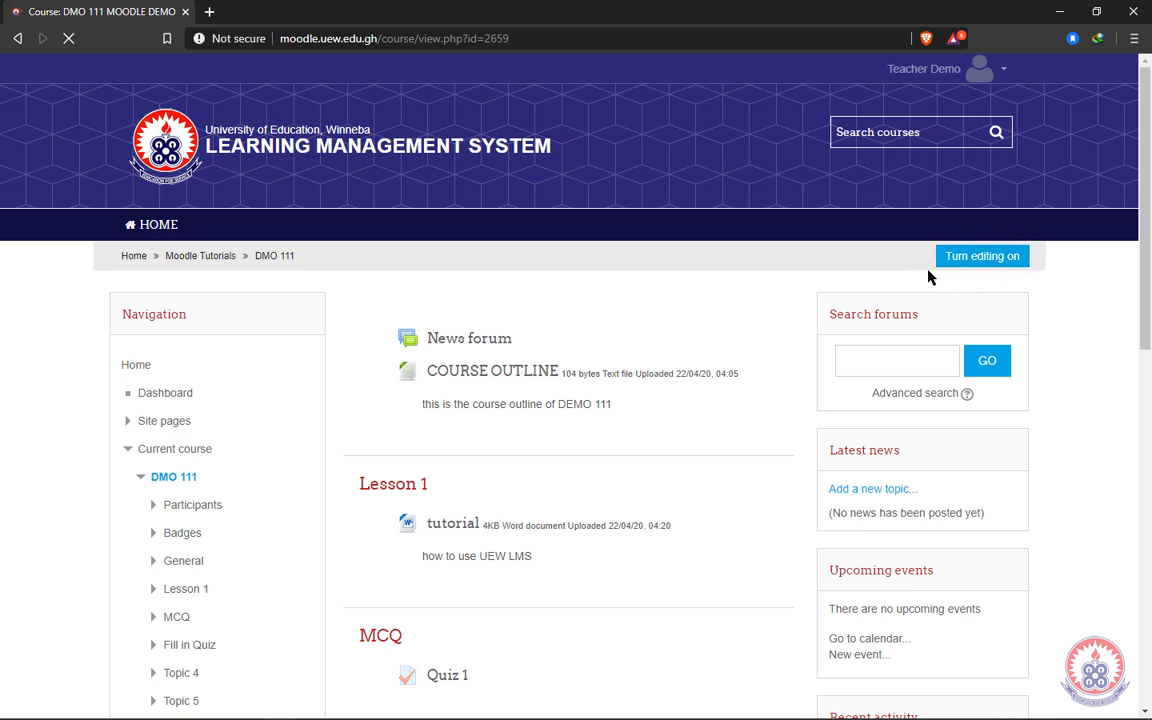
left_click(990, 258)
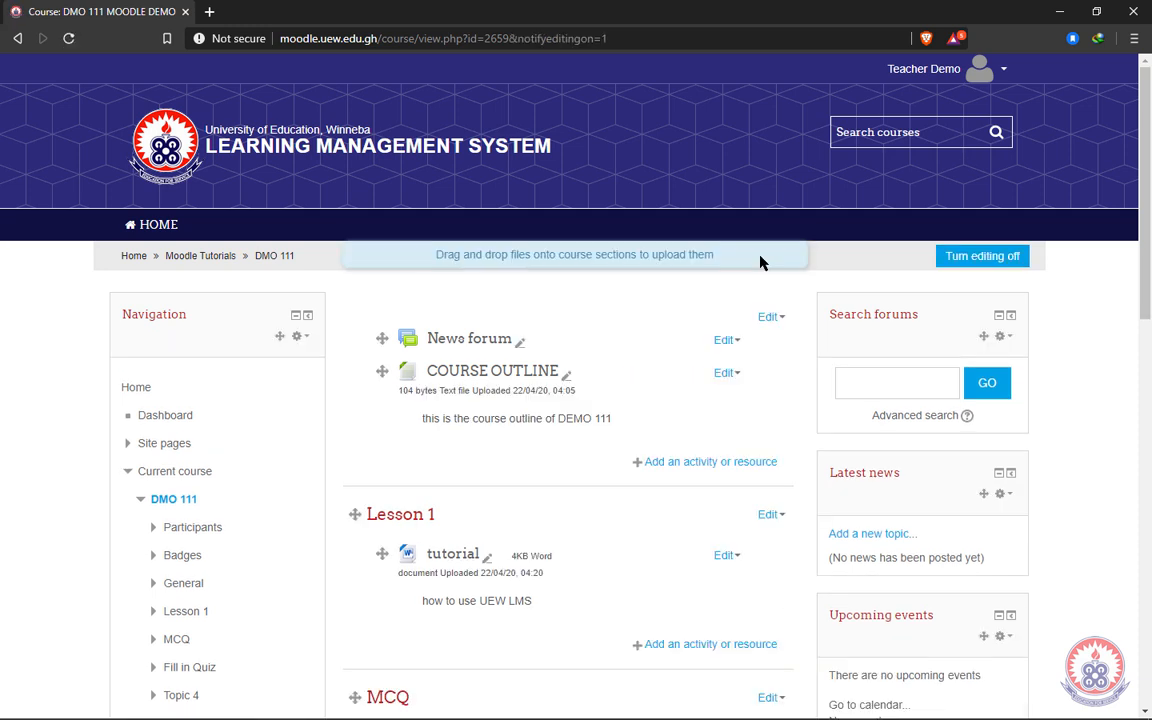
Step: Look through the course's sections and the activities they contain
scroll(612, 392, "down", 3)
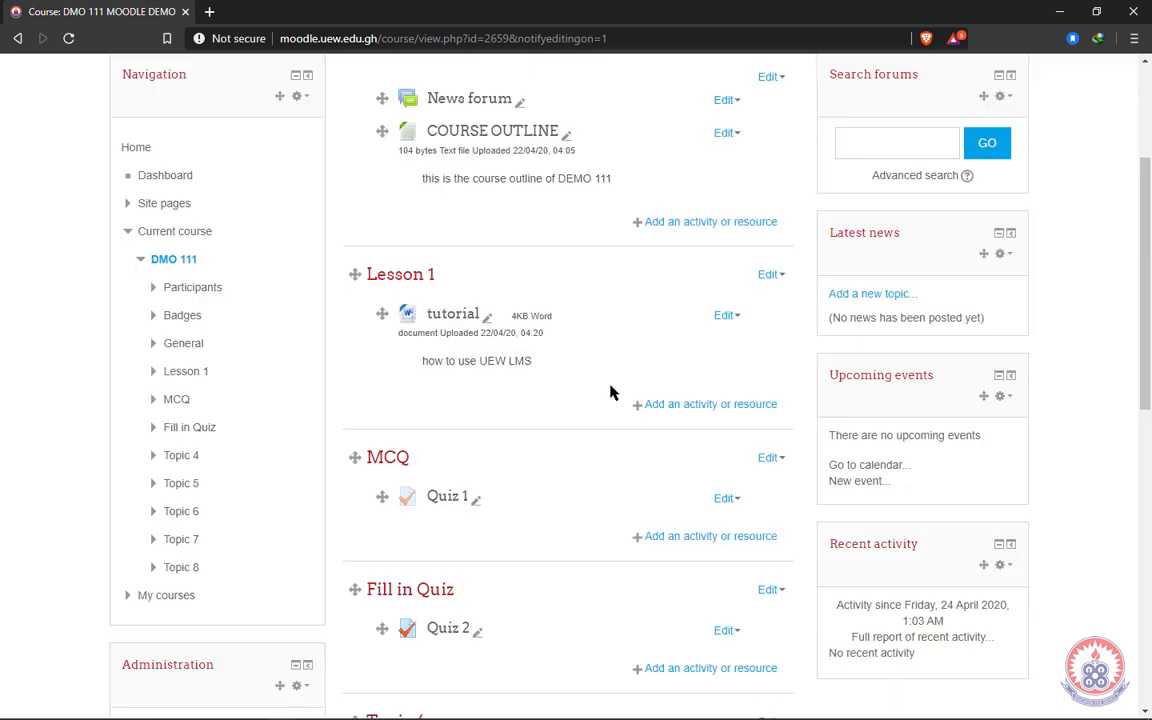
scroll(612, 392, "down", 2)
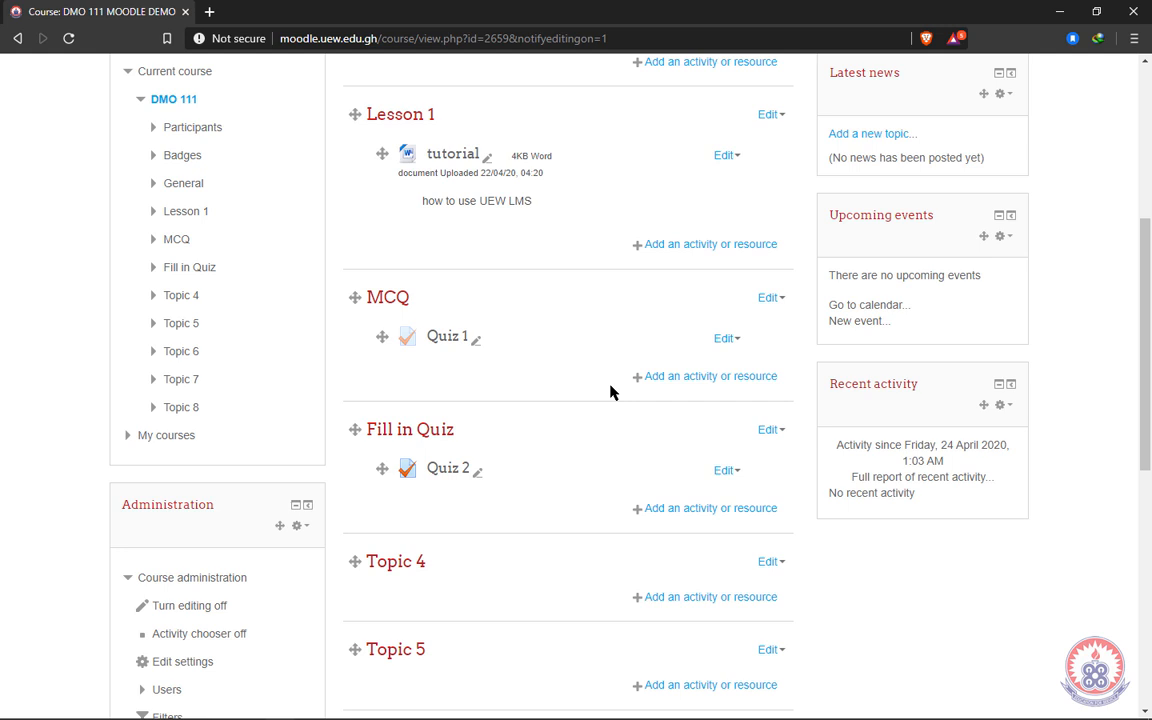
scroll(612, 392, "up", 4)
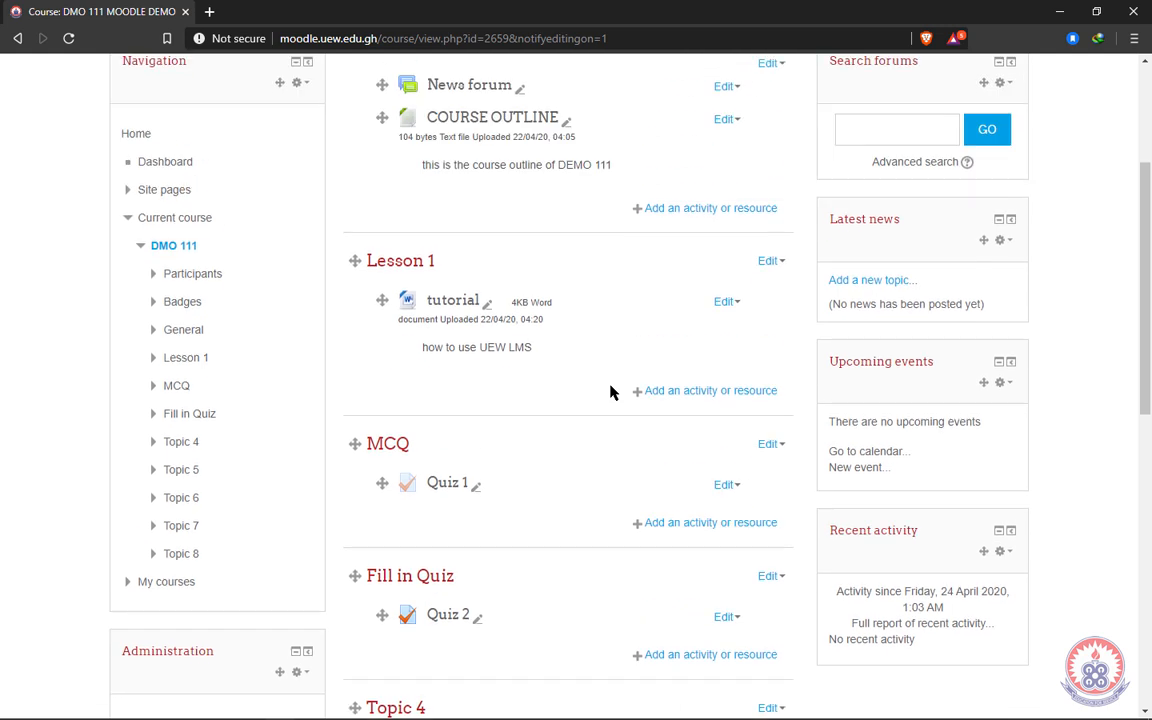
scroll(612, 392, "down", 2)
scroll(612, 392, "down", 1)
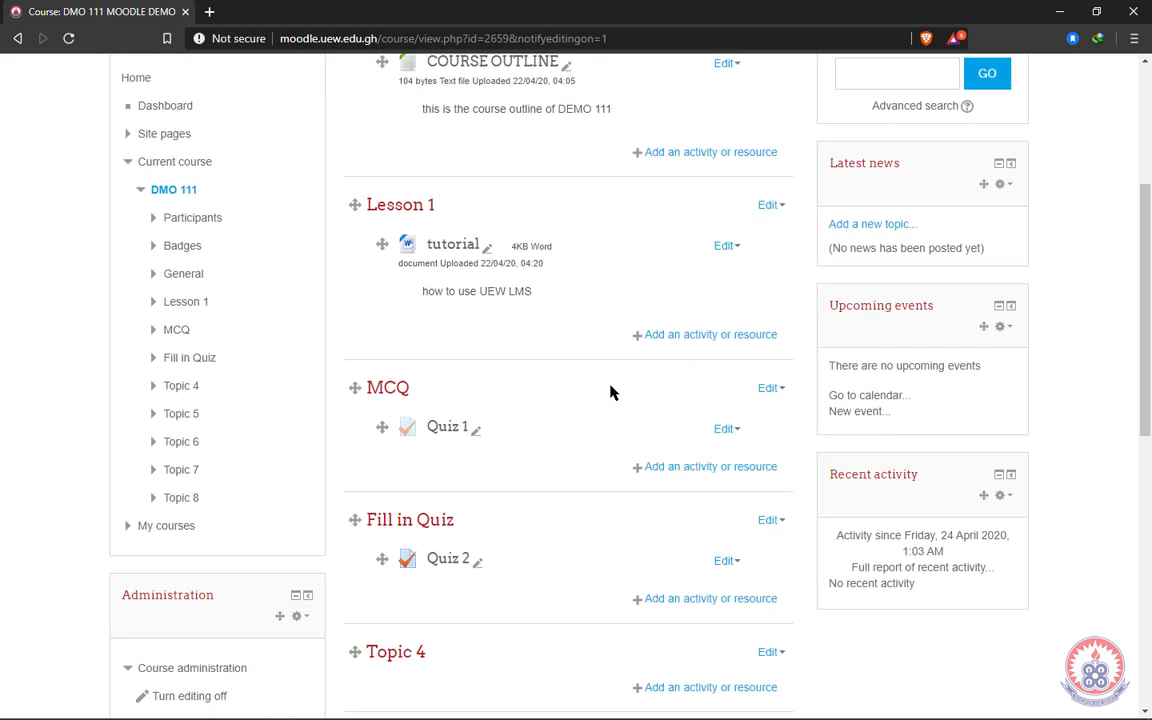
scroll(612, 392, "up", 3)
scroll(612, 392, "up", 1)
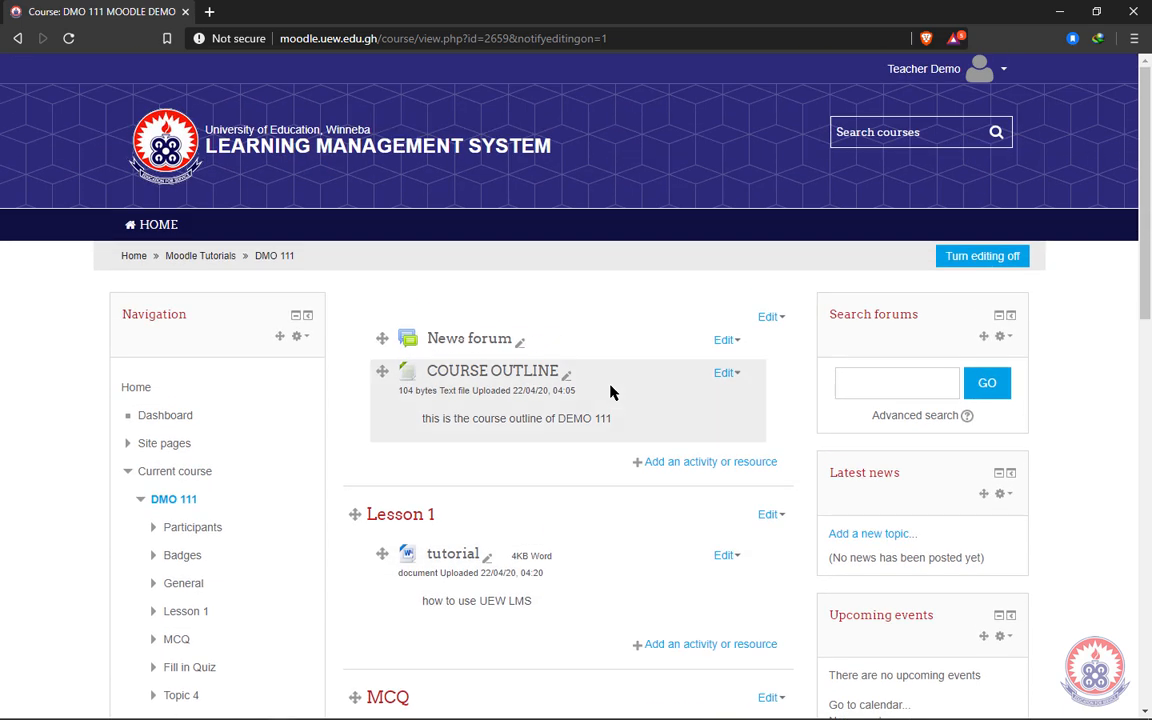
Step: Edit the Topic 4 section, switch off its default section name and name it "1st Quiz"
scroll(612, 392, "down", 6)
scroll(612, 392, "down", 2)
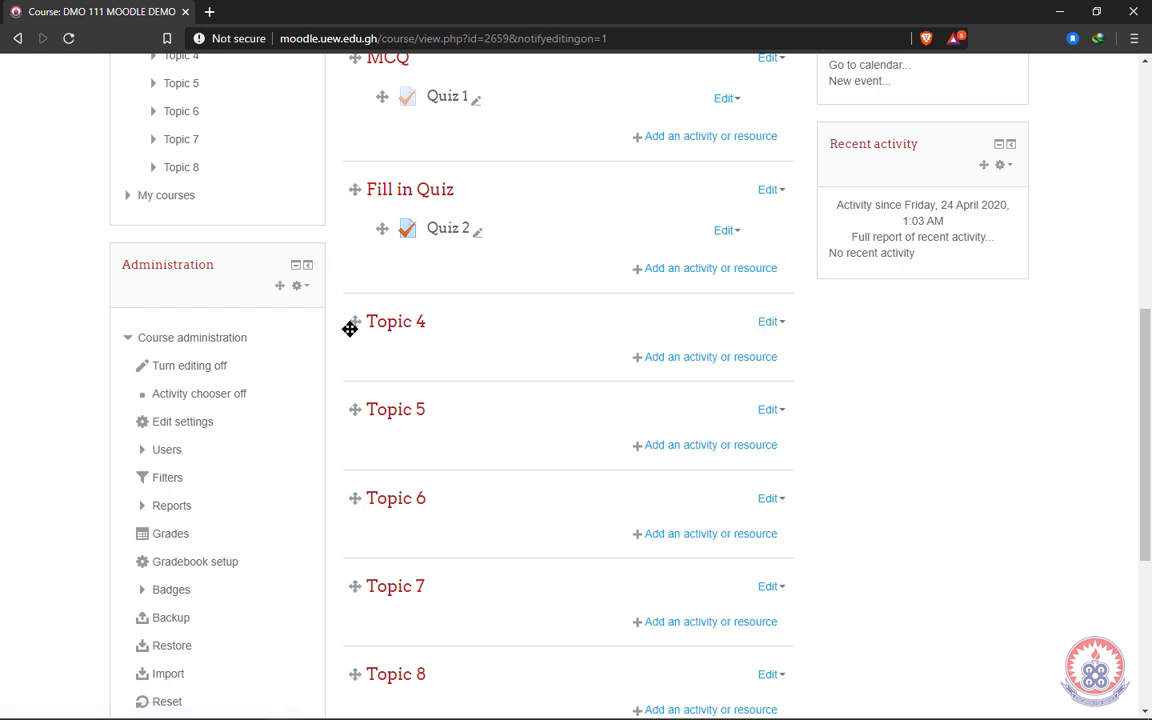
left_click(771, 324)
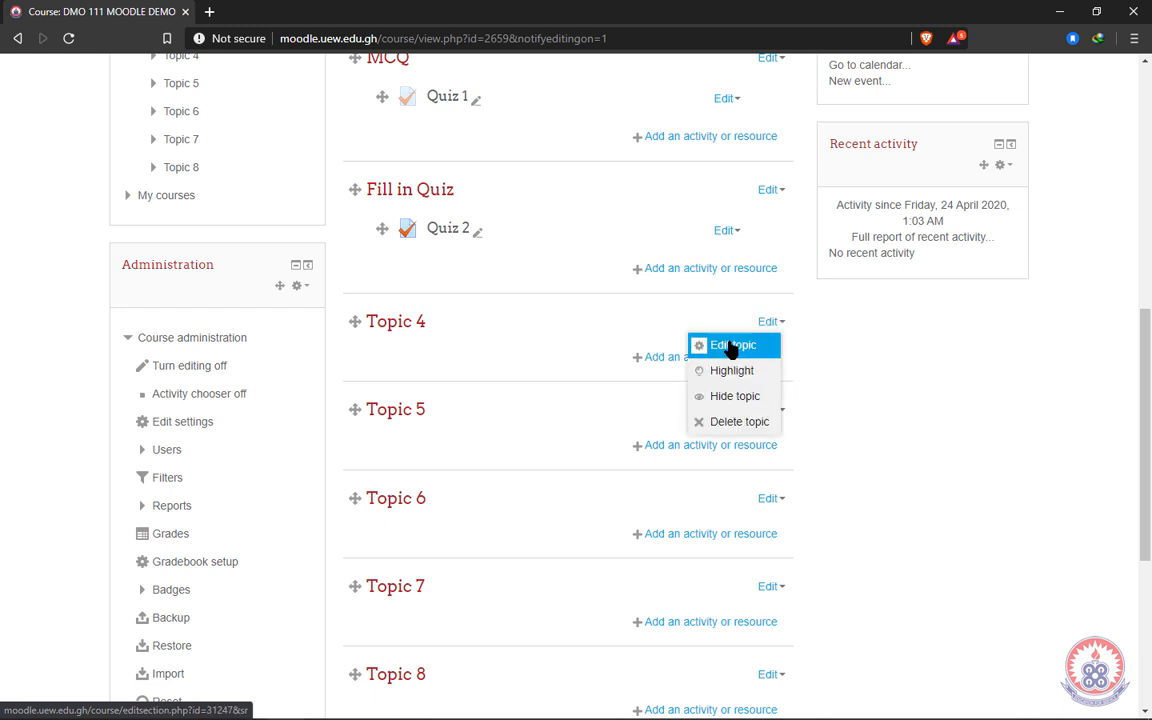
left_click(731, 346)
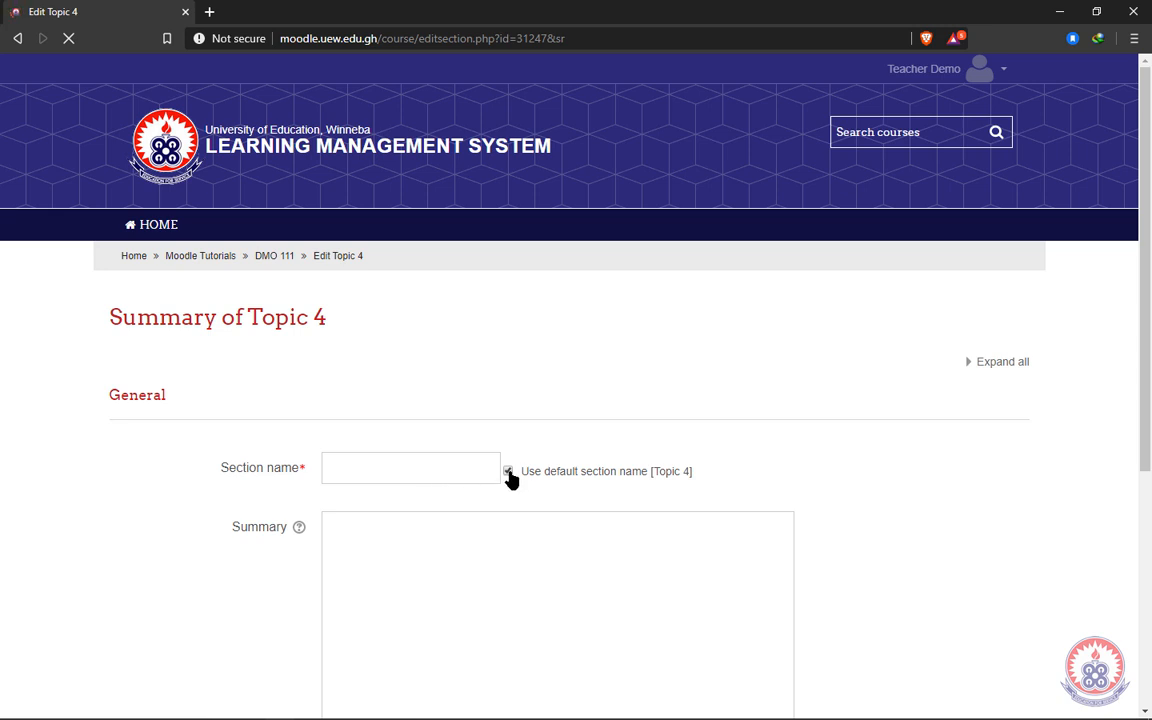
left_click(508, 471)
left_click(430, 471)
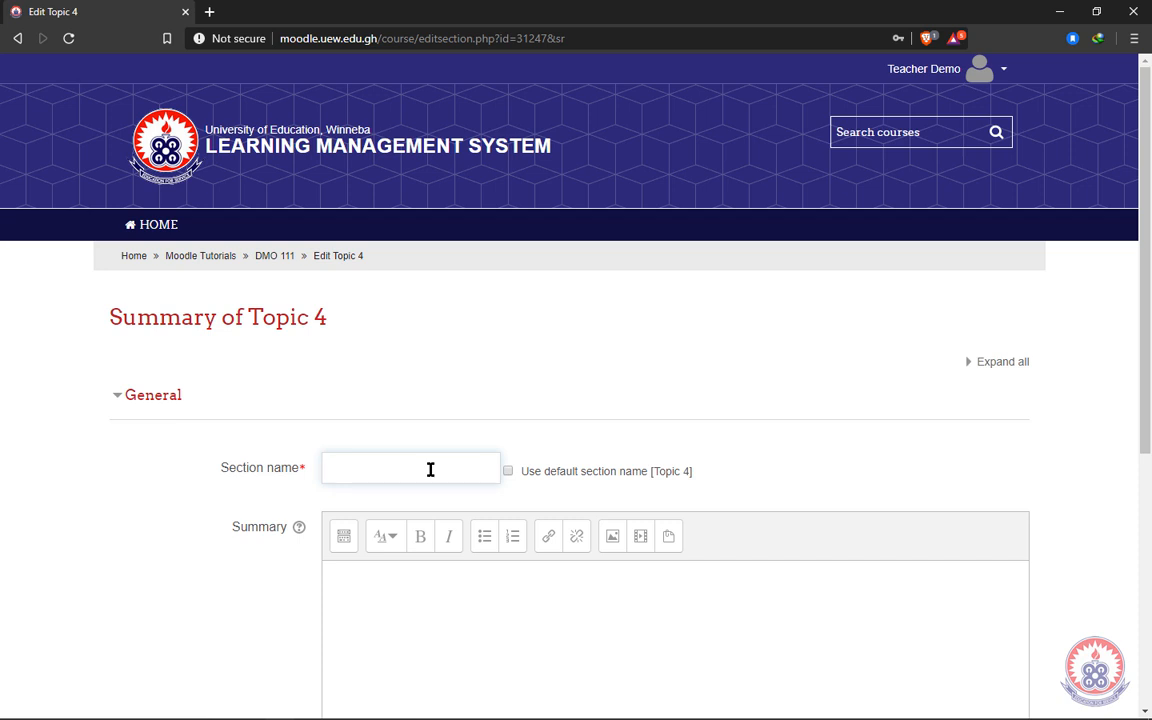
type("1st Quiz")
Step: Enter the section summary "this is a general knowledge quiz about UEW"
scroll(428, 416, "down", 2)
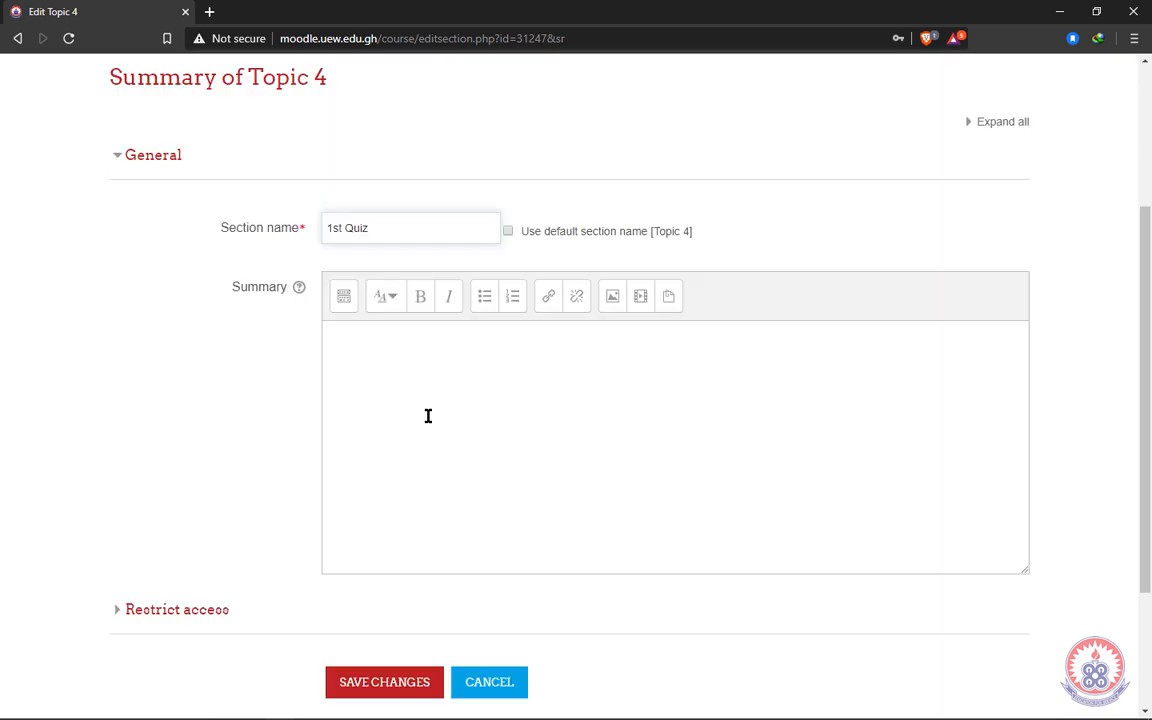
left_click(397, 362)
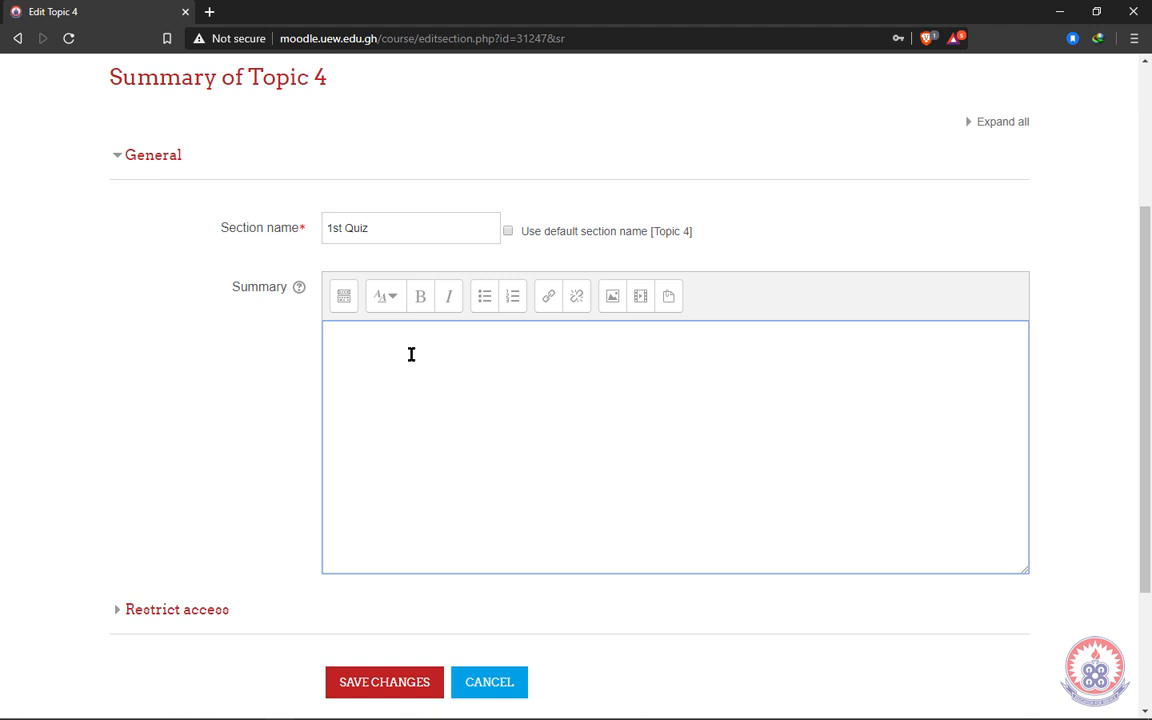
left_click(297, 288)
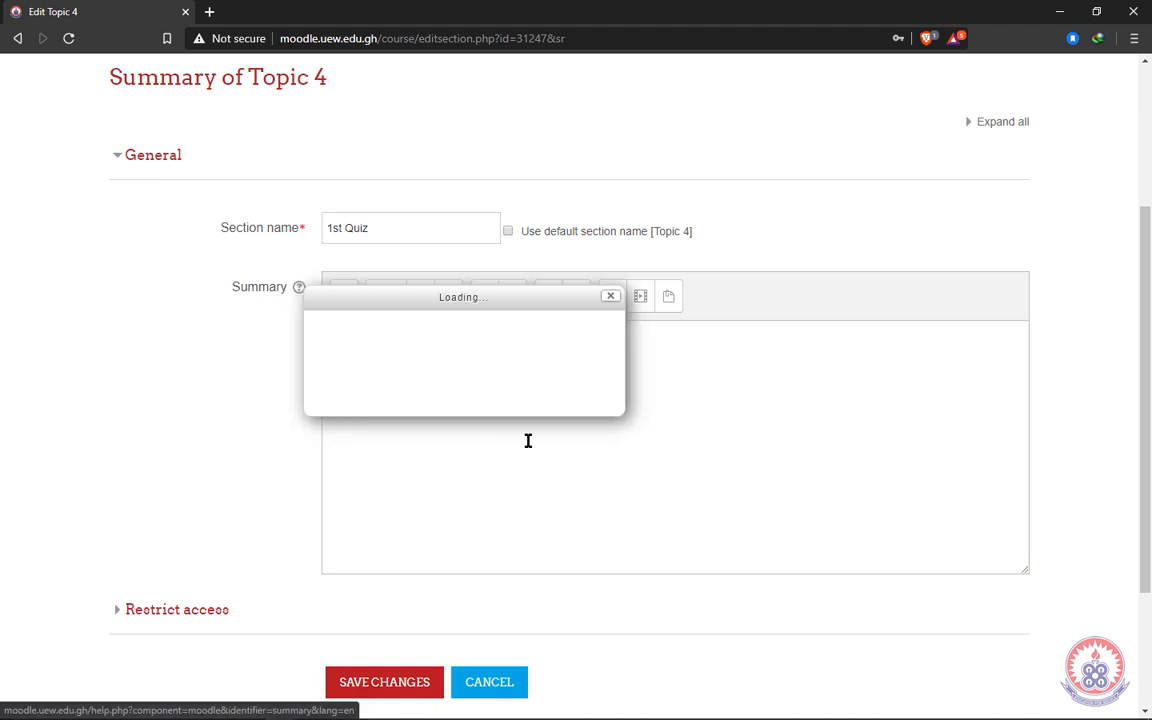
left_click(343, 346)
type("EW")
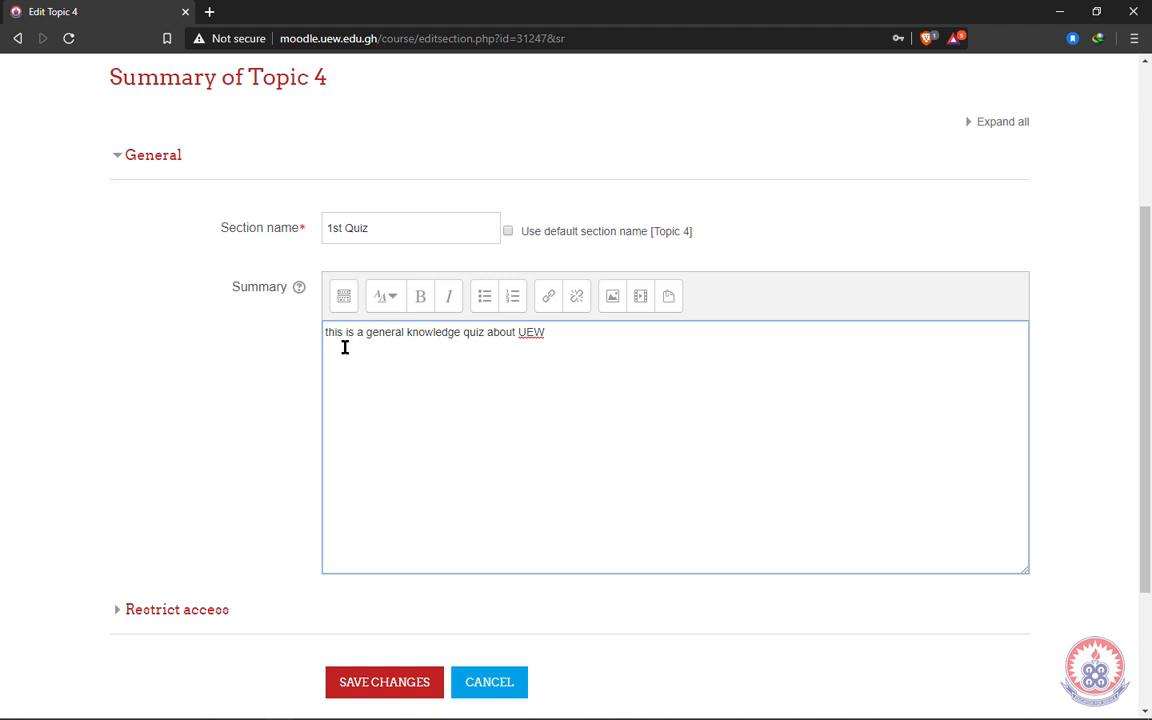
Step: Review the types of access restriction available for the section without adding one
scroll(344, 347, "down", 2)
scroll(344, 347, "down", 1)
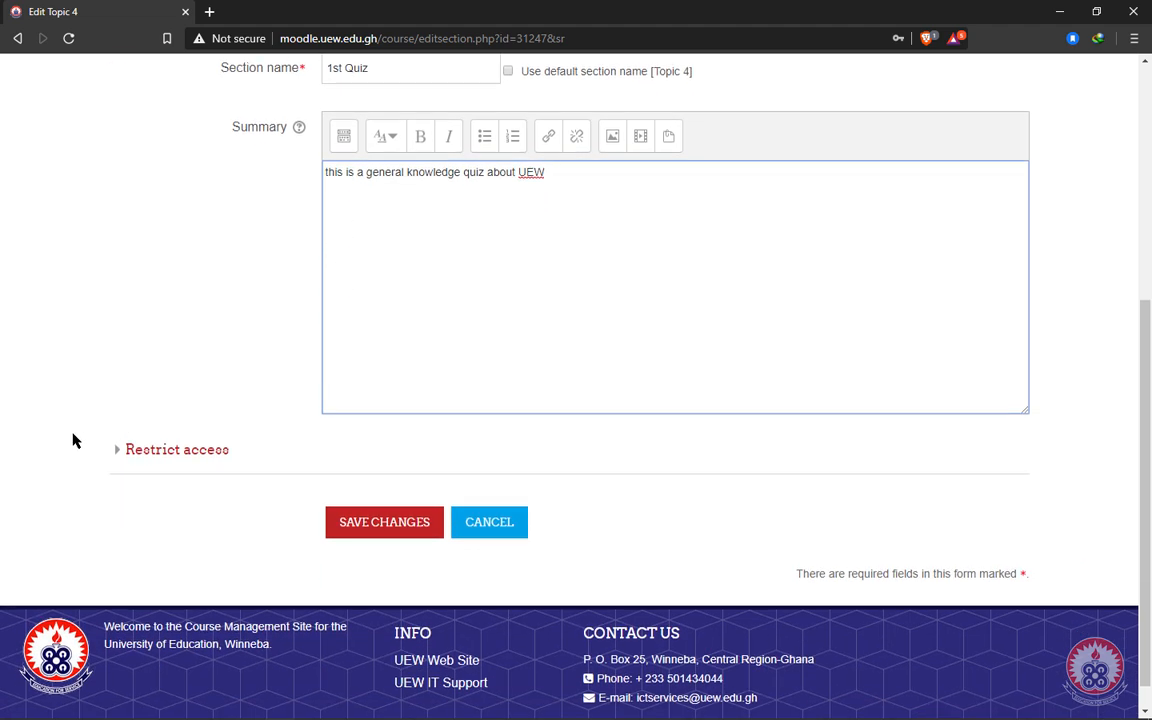
left_click(116, 451)
scroll(223, 484, "down", 1)
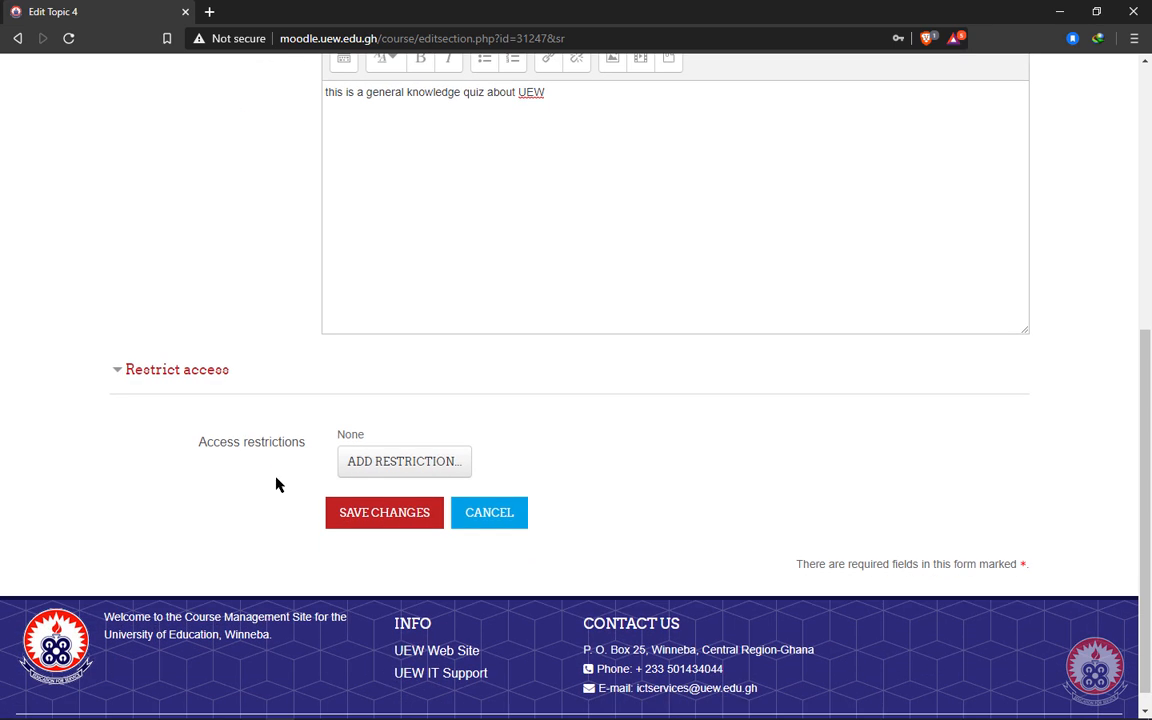
left_click(392, 468)
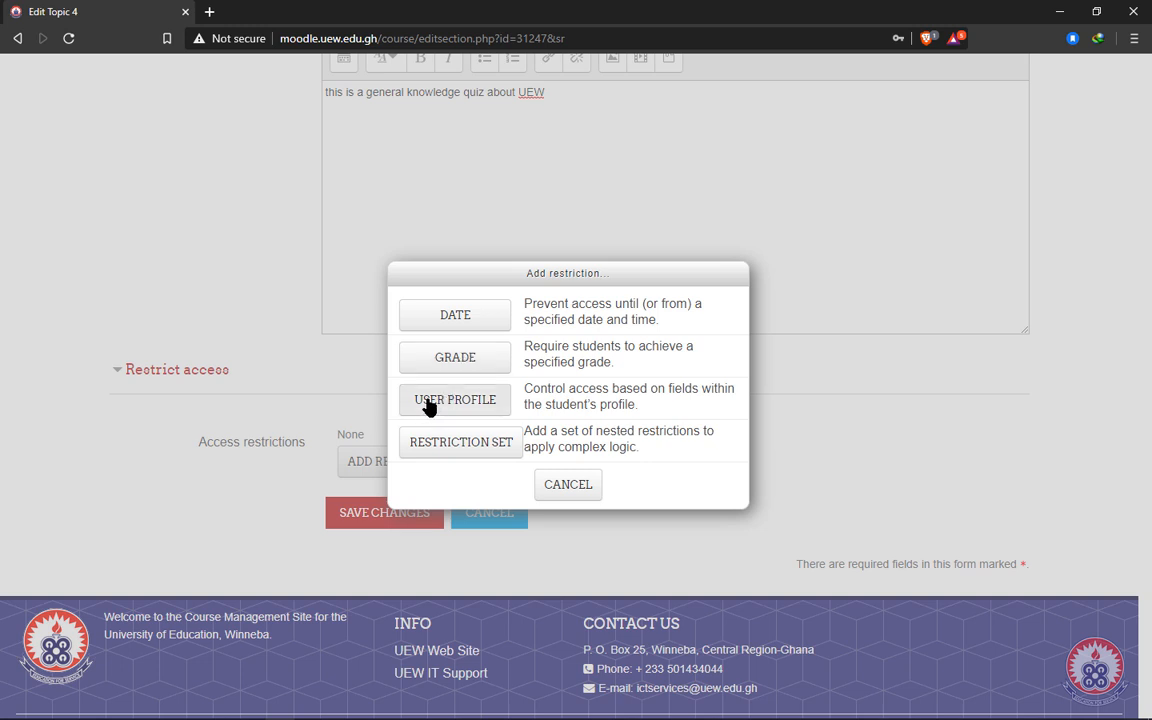
left_click(568, 485)
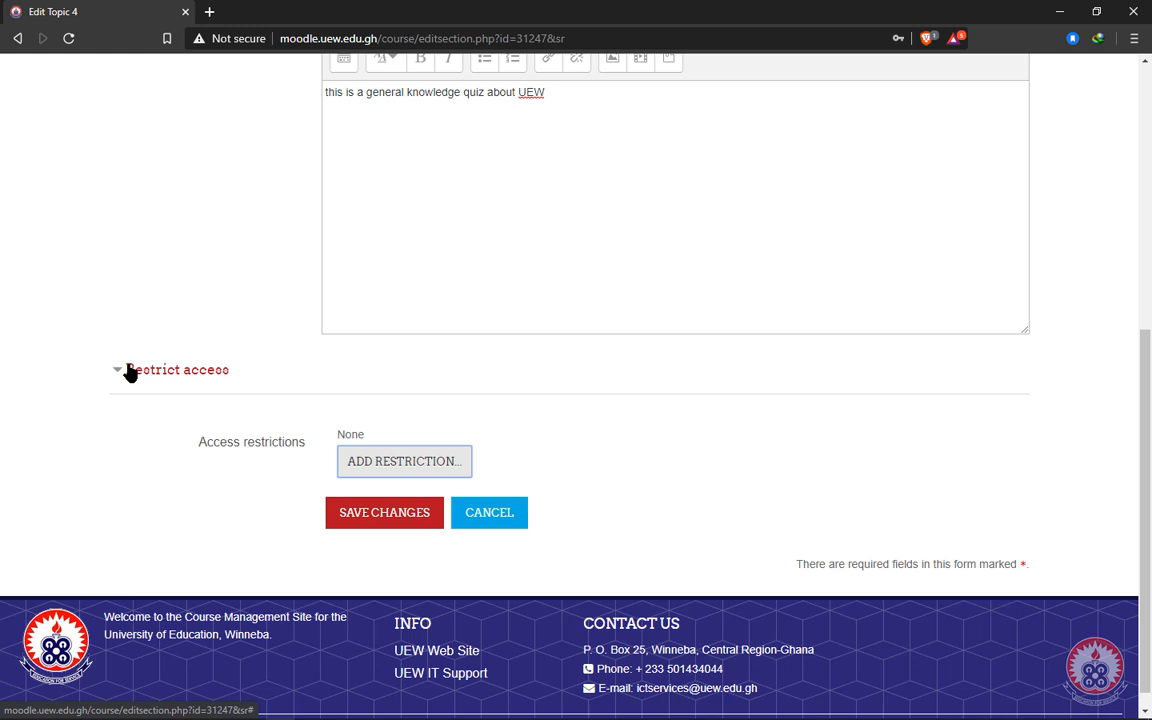
Step: Save the section settings and check the summary shown under 1st Quiz on the course page
left_click(382, 517)
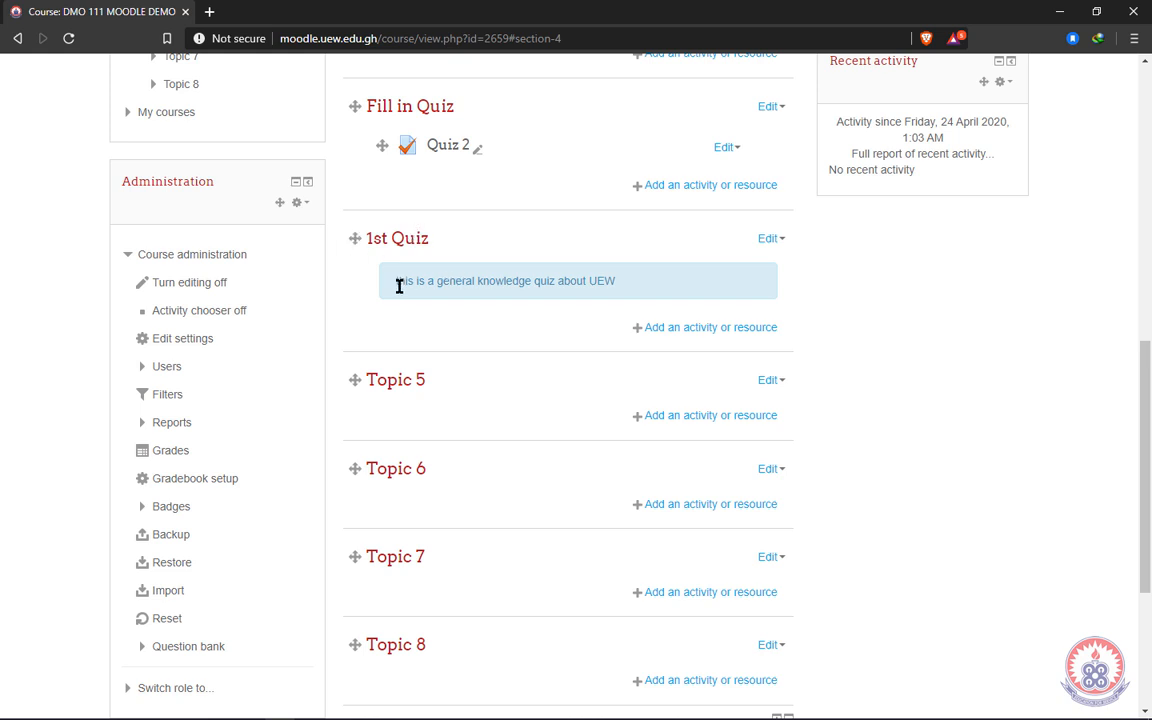
left_click_drag(397, 283, 625, 288)
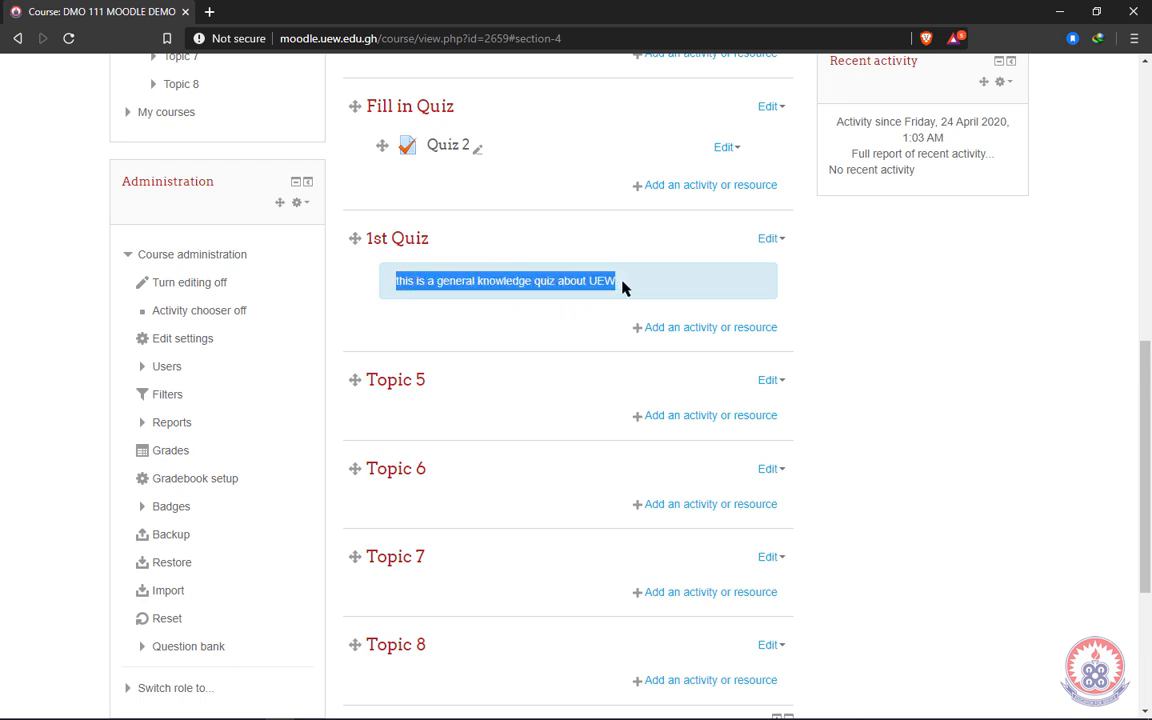
left_click(425, 276)
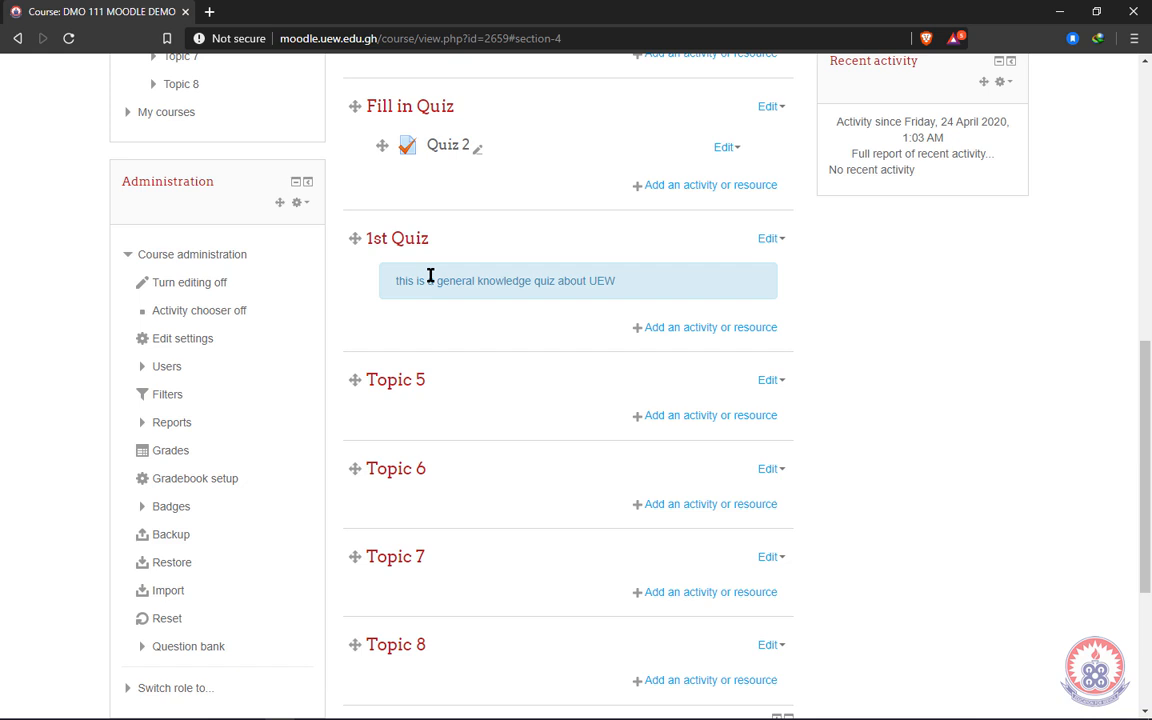
left_click(775, 246)
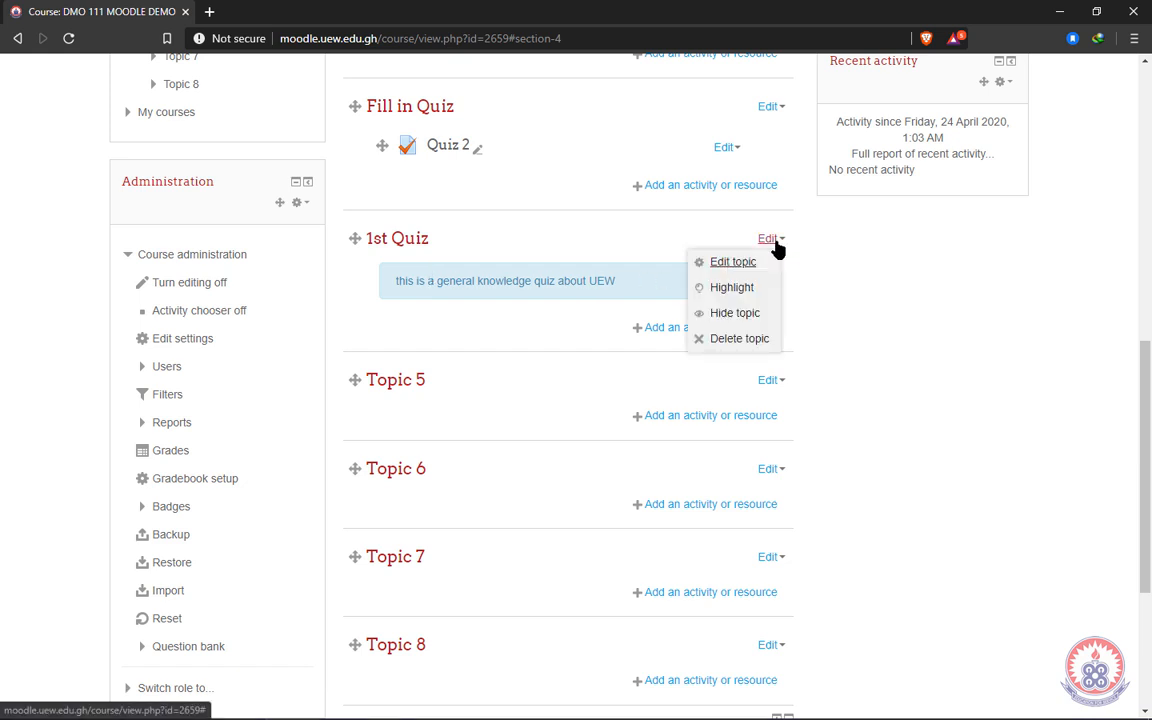
left_click(637, 247)
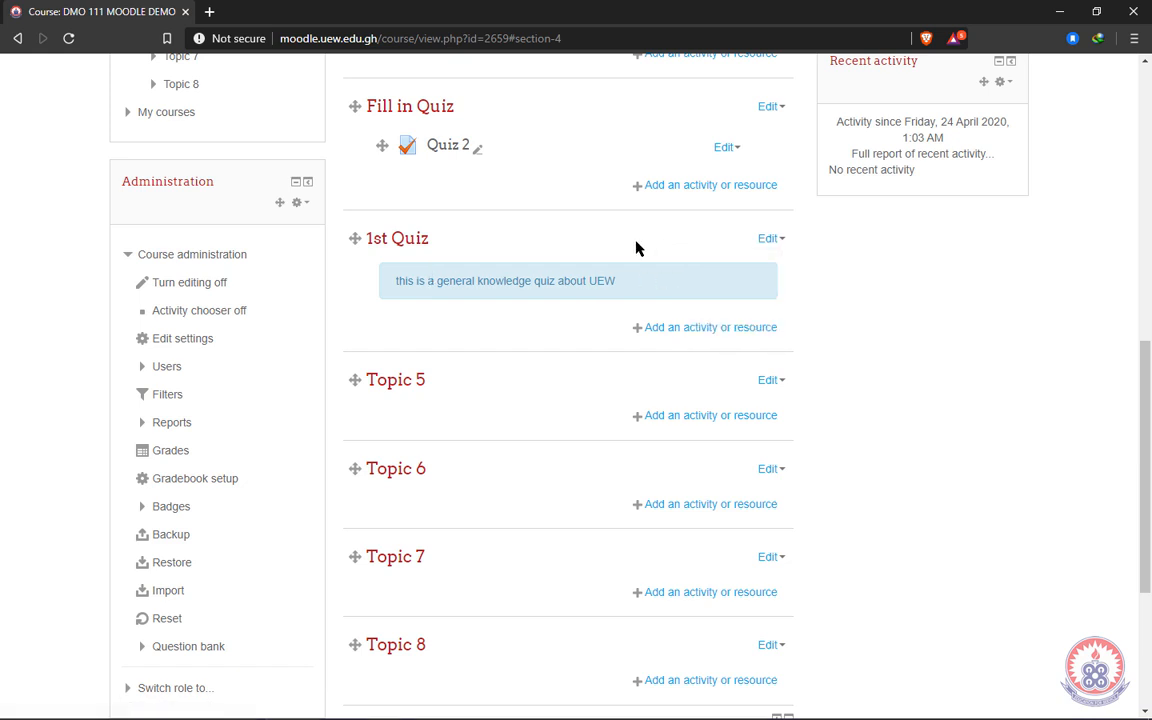
Step: Start a new Quiz activity in the 1st Quiz section and look over its settings groups
left_click(675, 330)
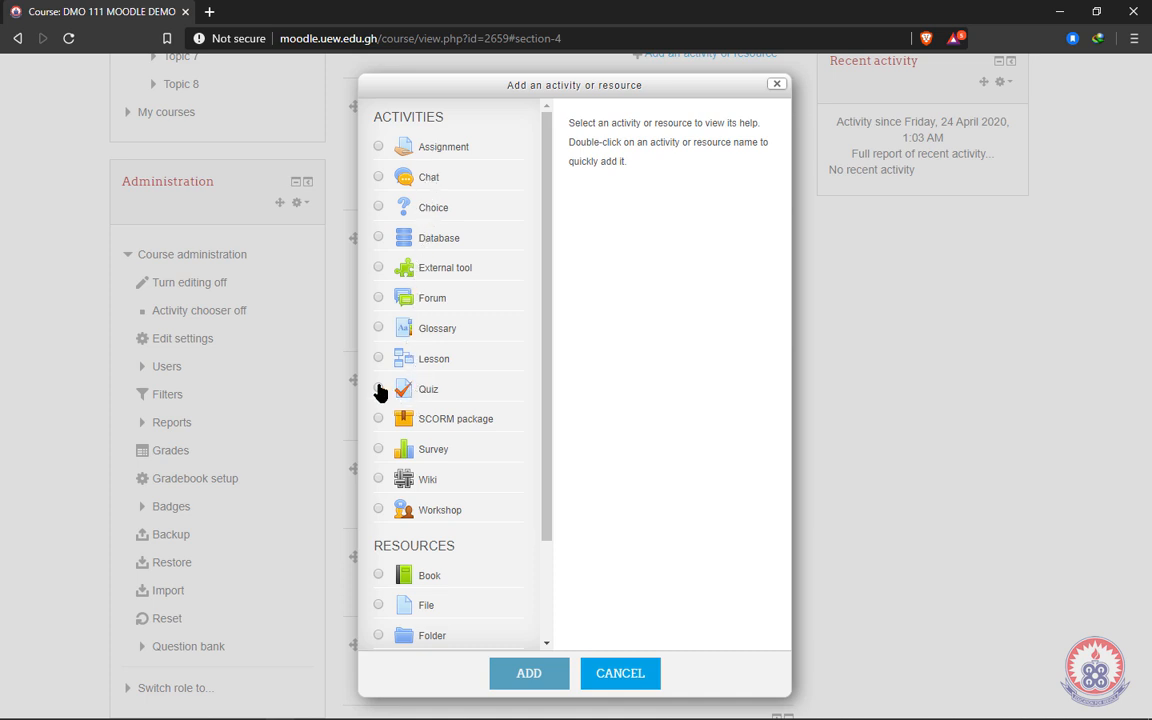
double_click(428, 390)
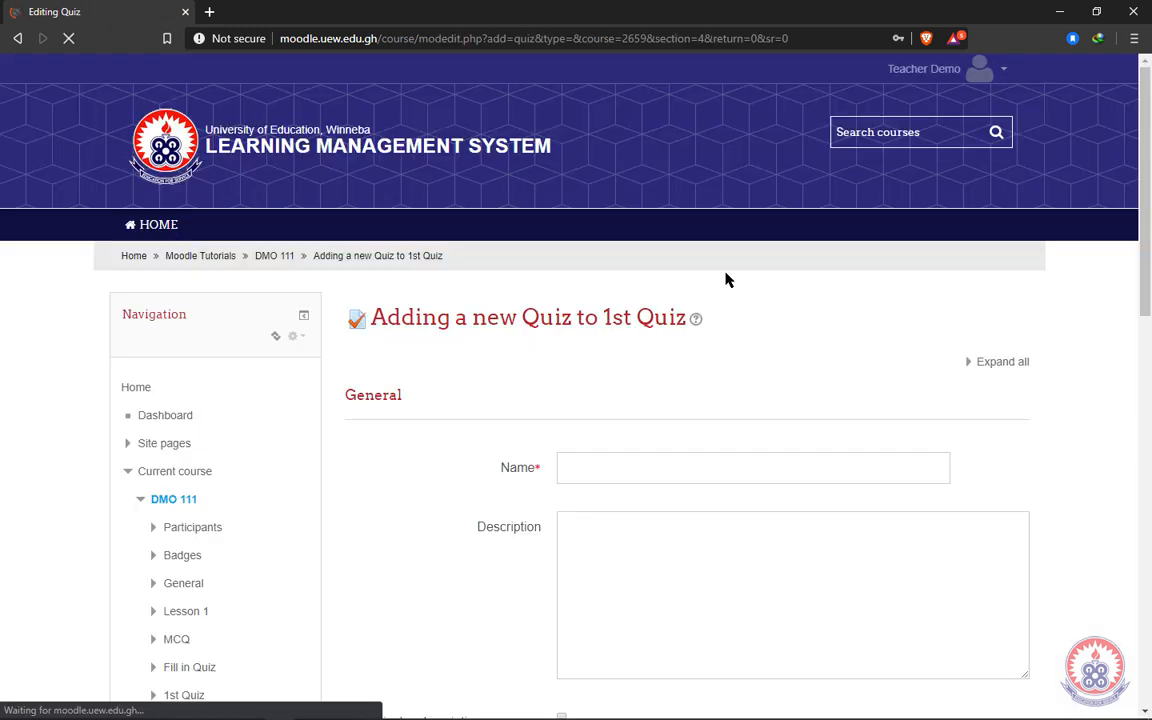
scroll(610, 400, "down", 5)
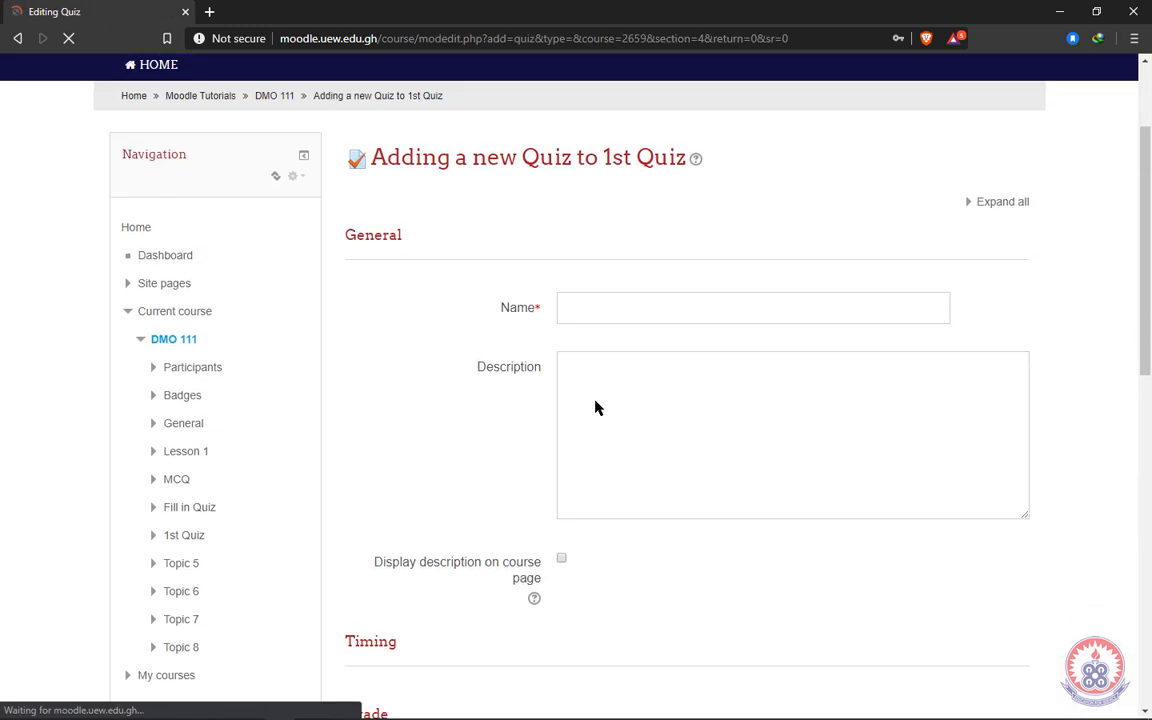
scroll(593, 400, "down", 2)
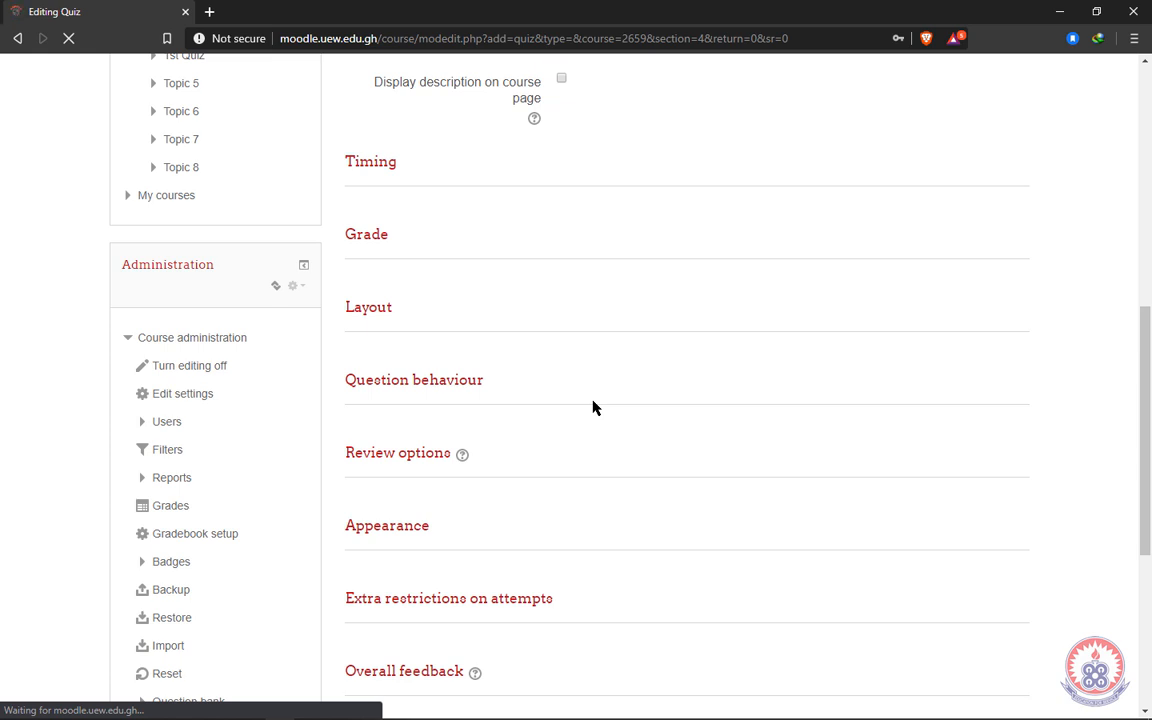
scroll(593, 405, "up", 6)
scroll(593, 400, "down", 3)
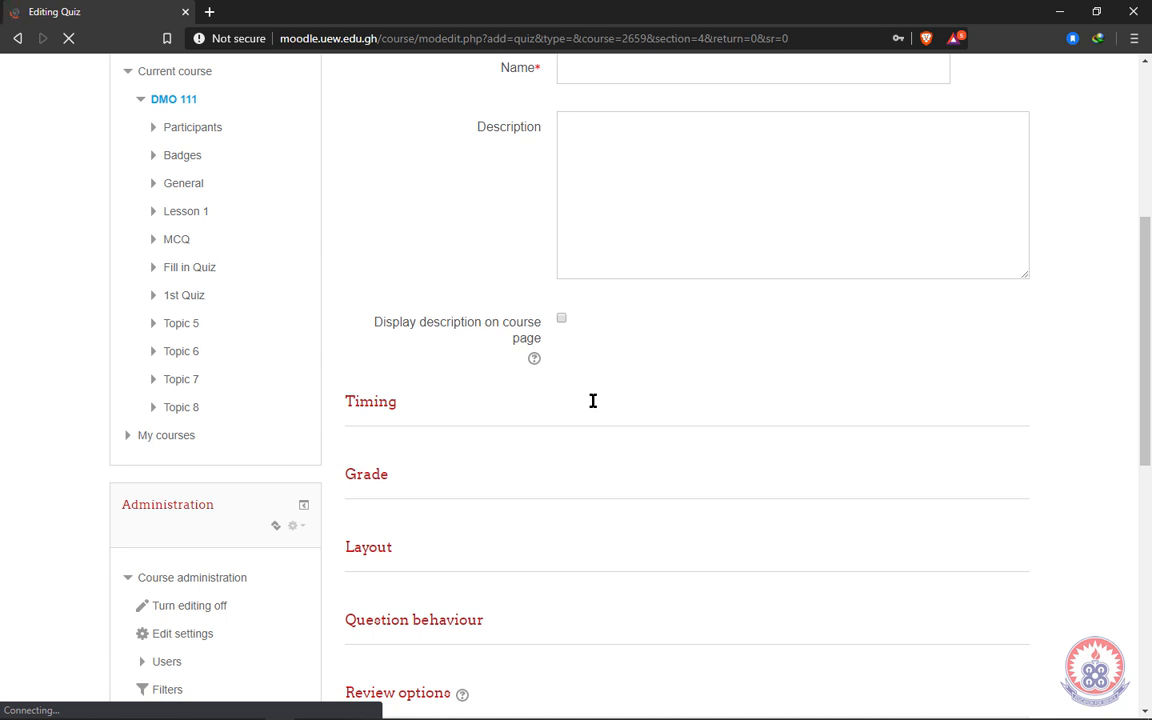
scroll(593, 405, "up", 3)
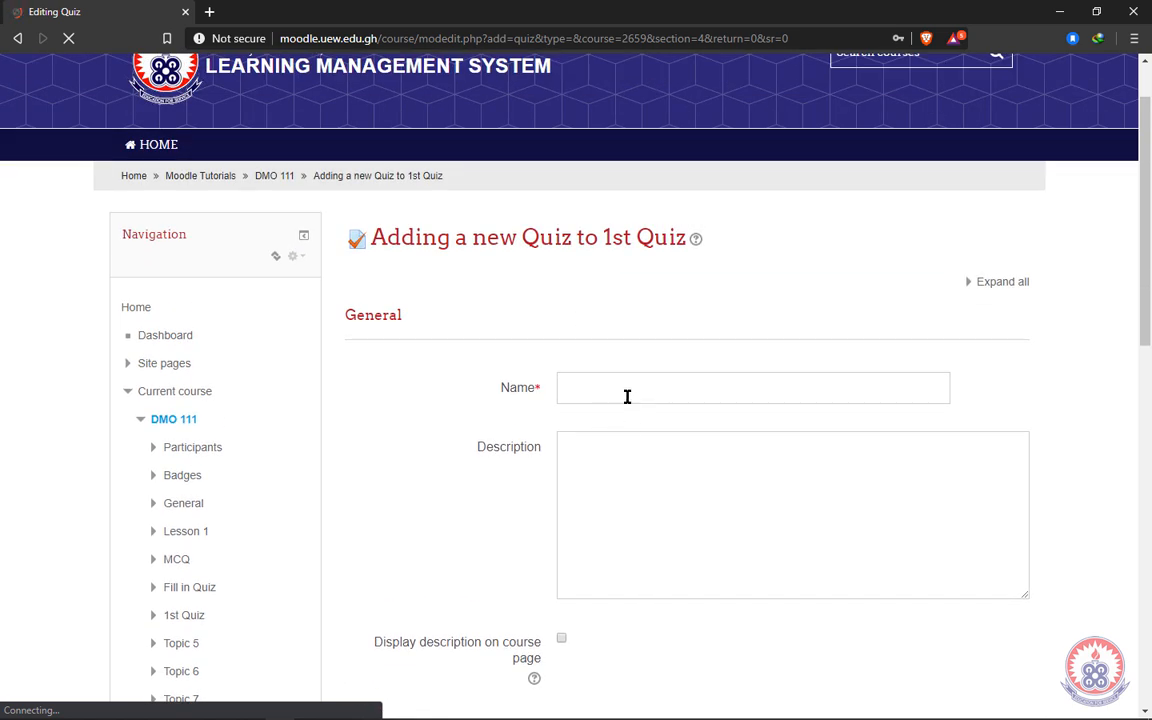
Step: Name the quiz "General Quiz" and enter the description "choose the right answer from the options lettered A-D"
left_click(626, 392)
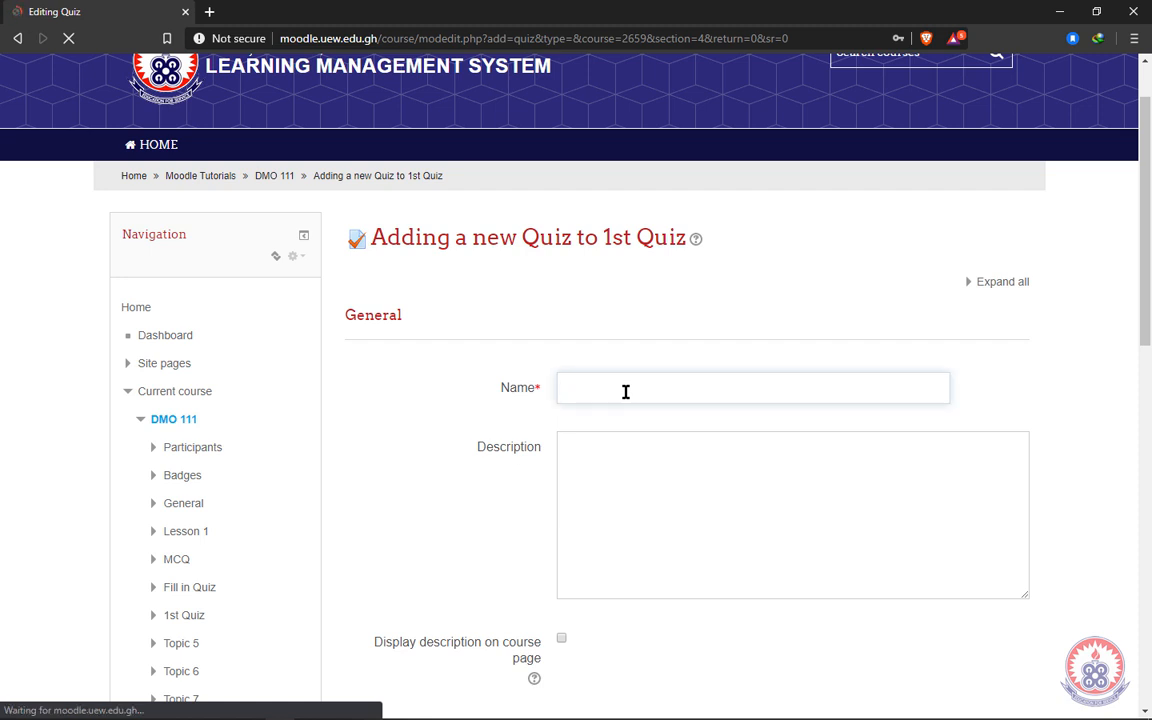
type("General Quiz")
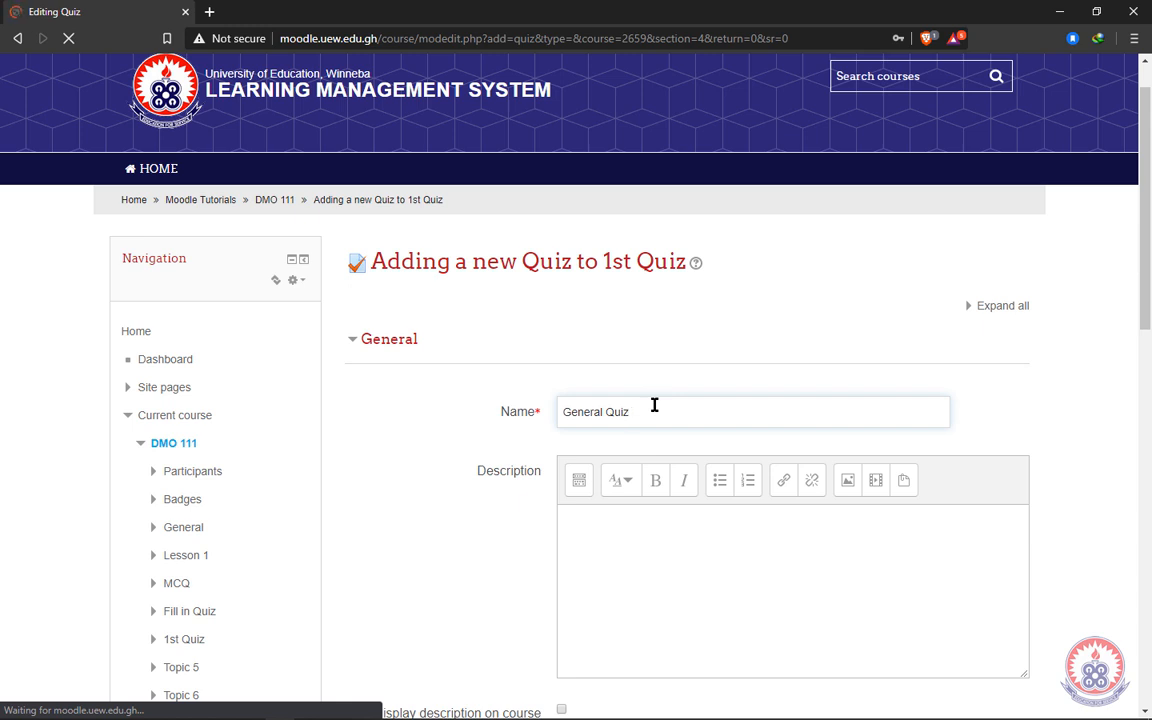
left_click(629, 538)
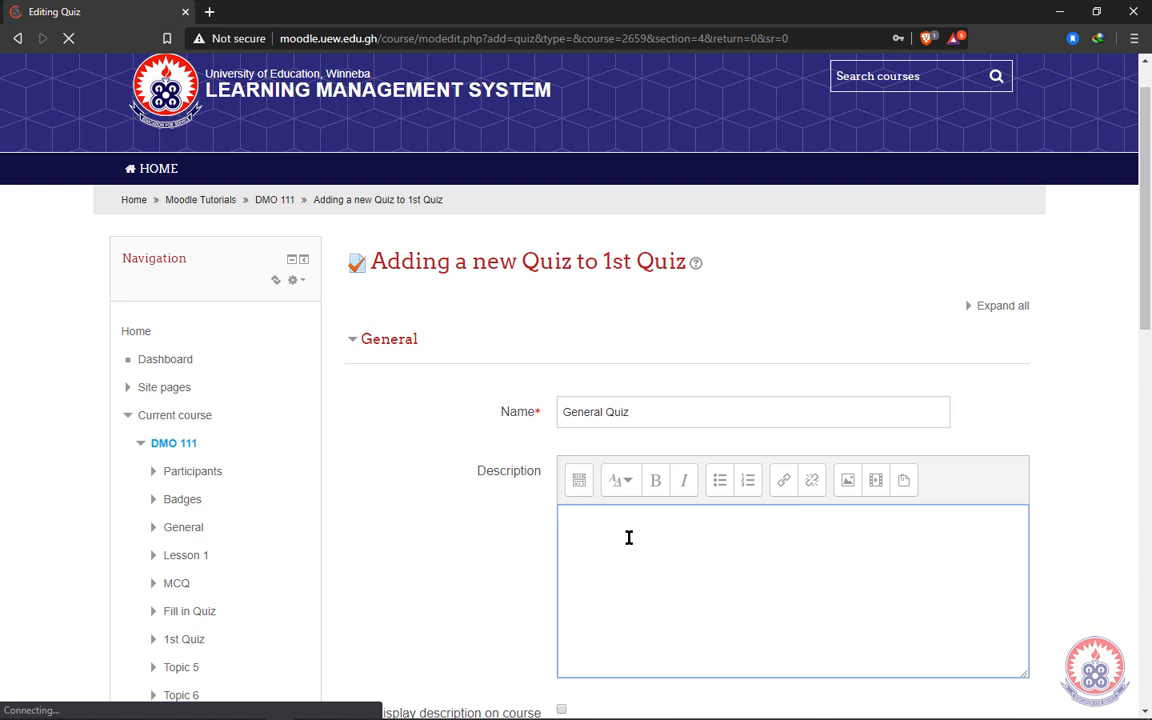
scroll(627, 537, "down", 2)
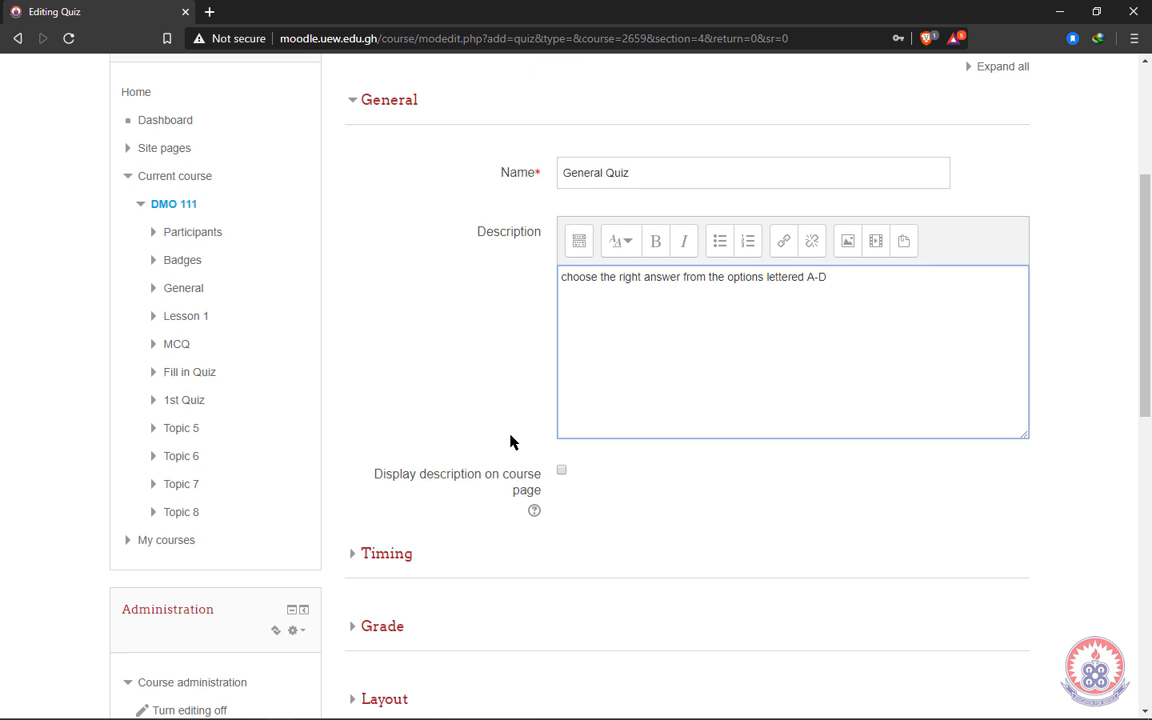
Step: Enable the quiz's opening date in the Timing settings and set its opening hour to 03
scroll(510, 442, "up", 1)
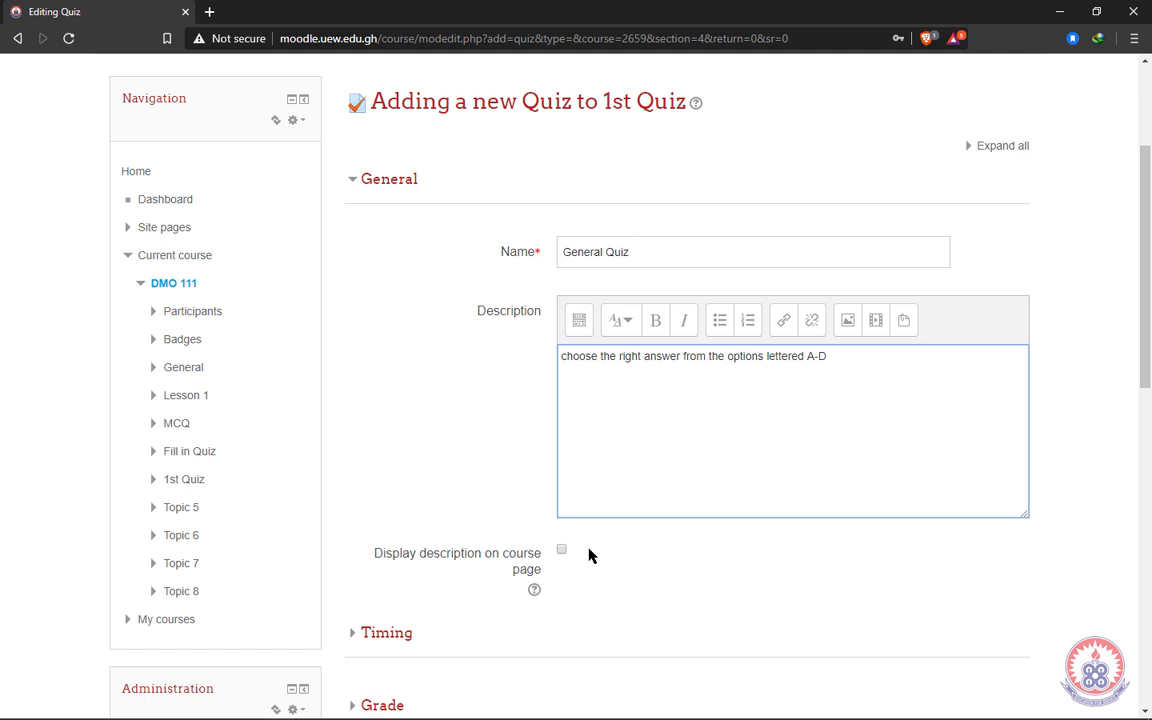
scroll(589, 555, "down", 3)
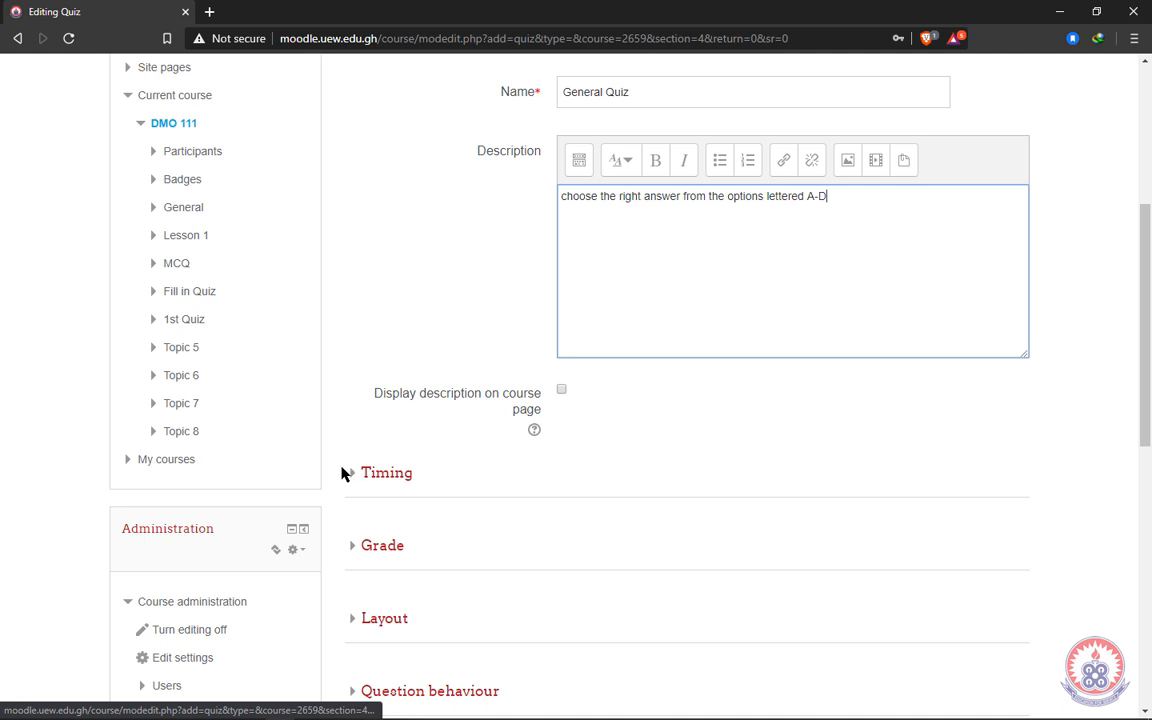
scroll(353, 480, "down", 3)
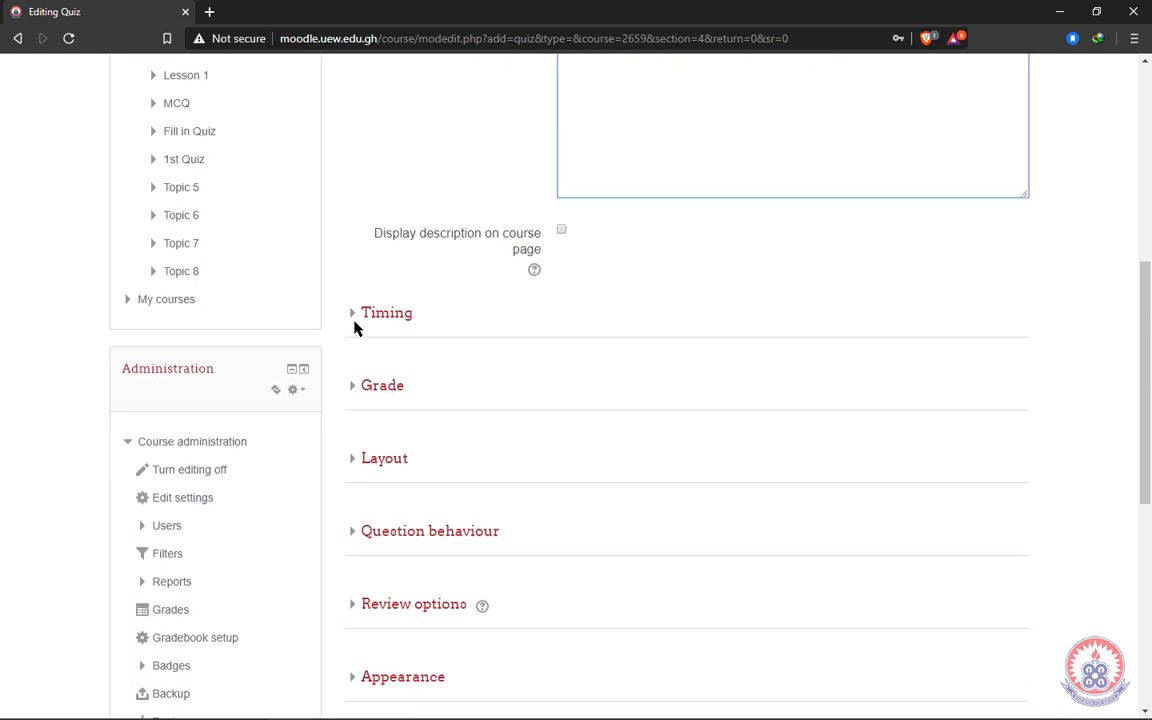
left_click(355, 318)
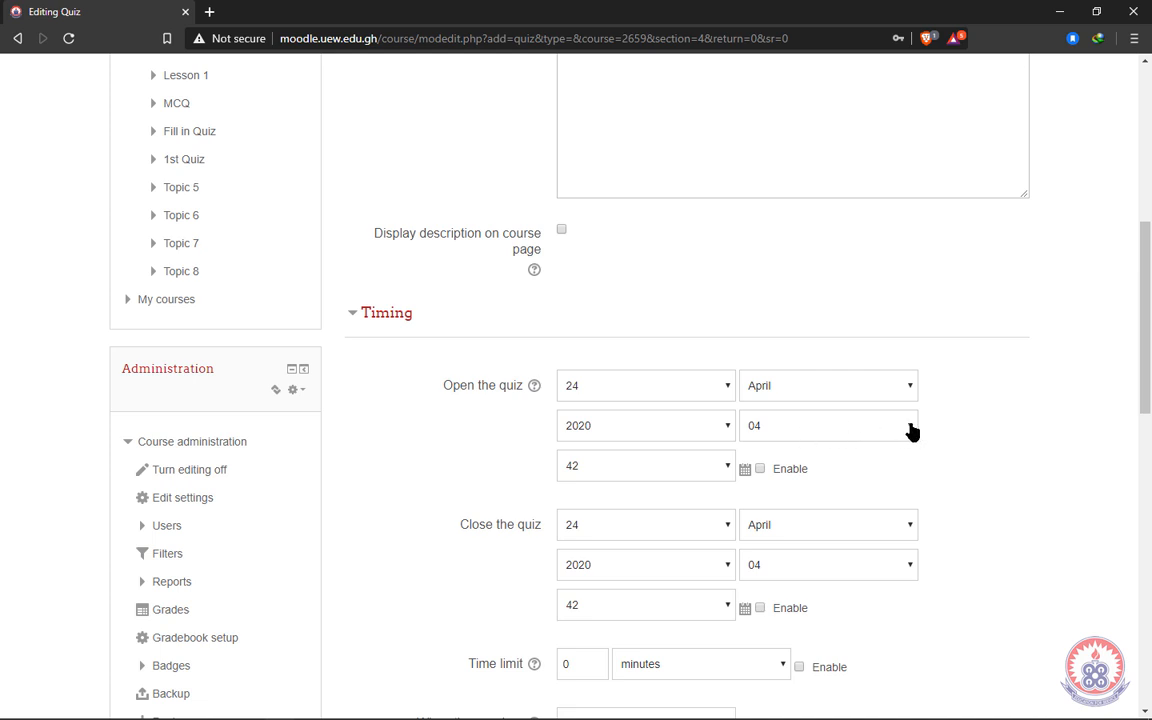
left_click(760, 469)
left_click(908, 428)
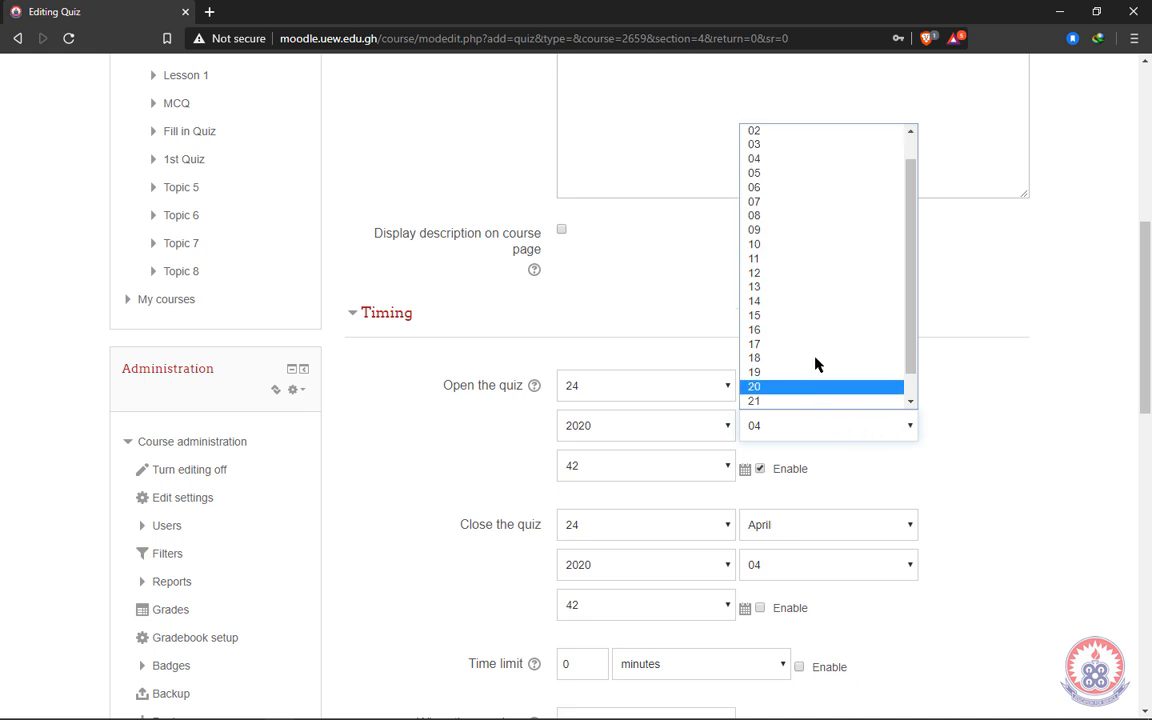
left_click(771, 146)
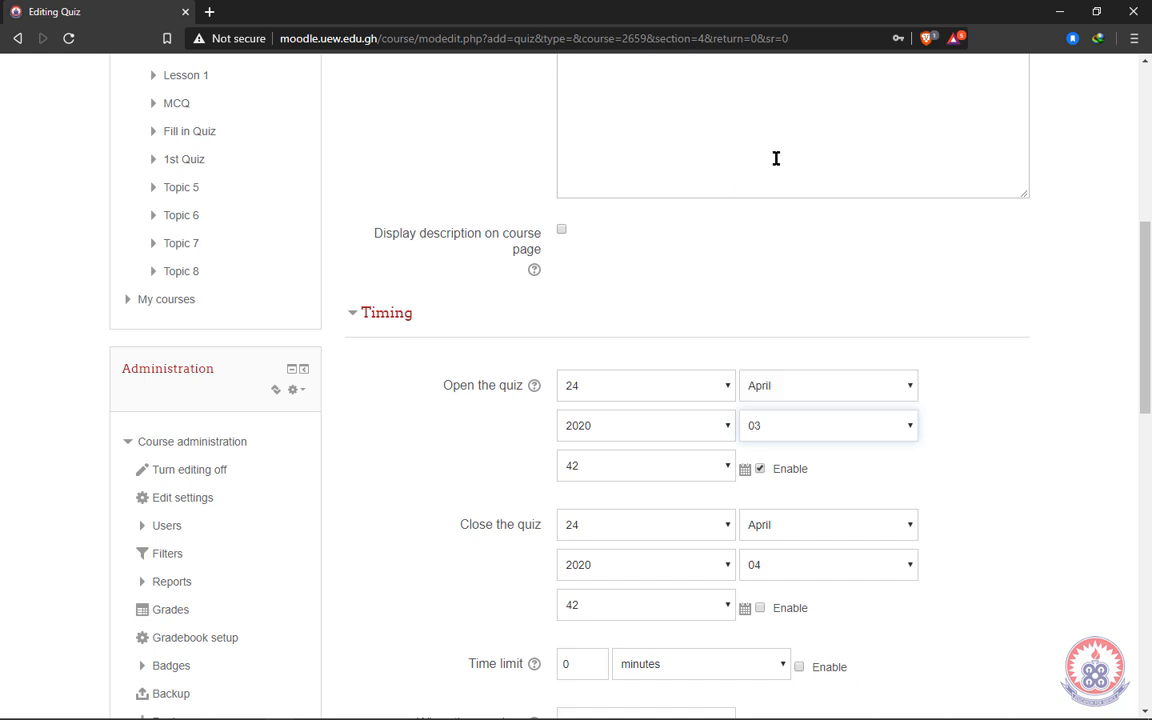
Step: Set the quiz's closing day to 26 and enable the closing date
scroll(820, 490, "down", 1)
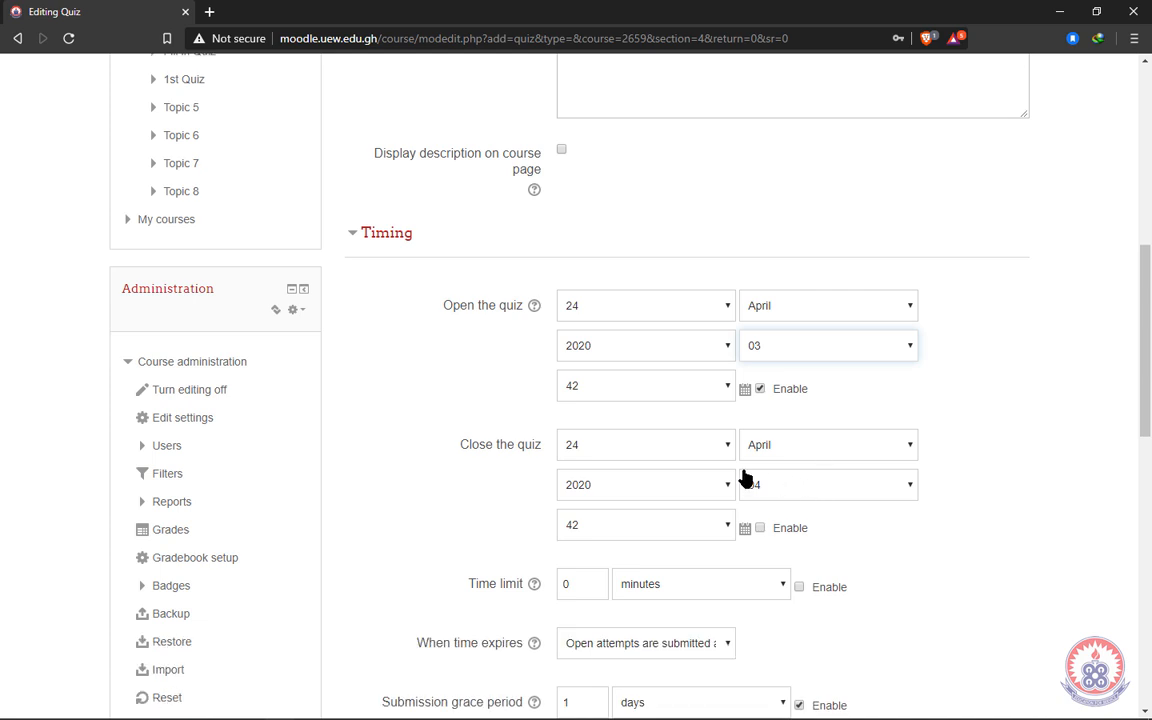
scroll(524, 468, "down", 2)
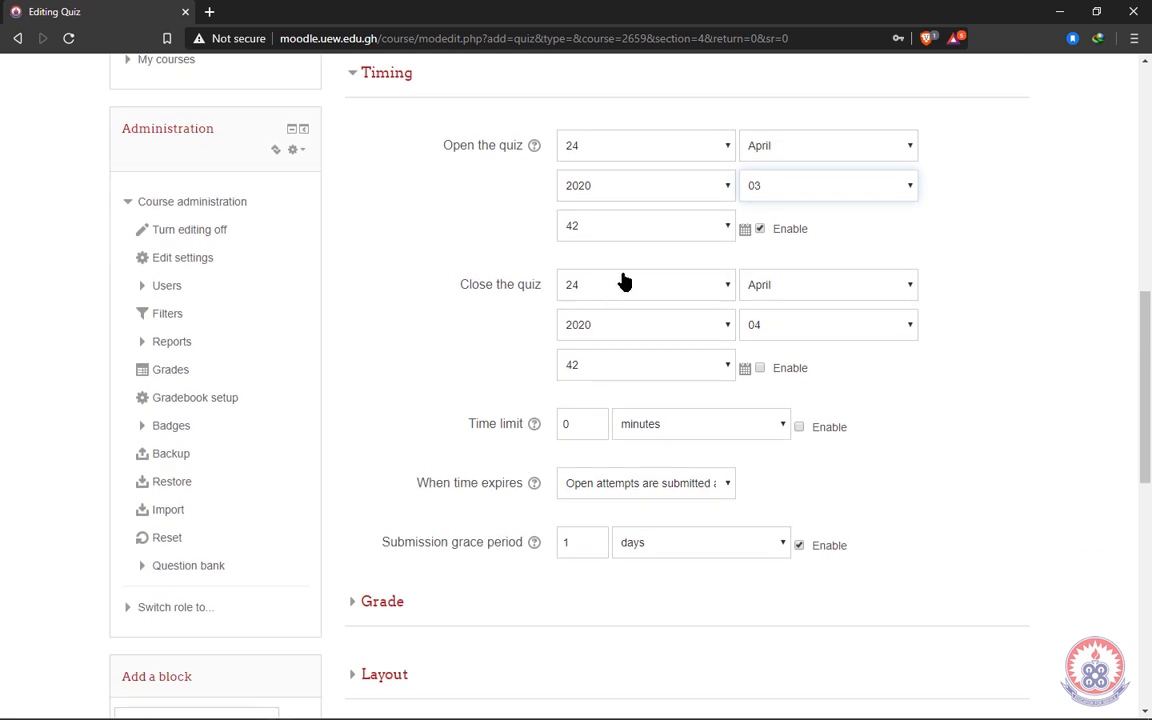
left_click(728, 288)
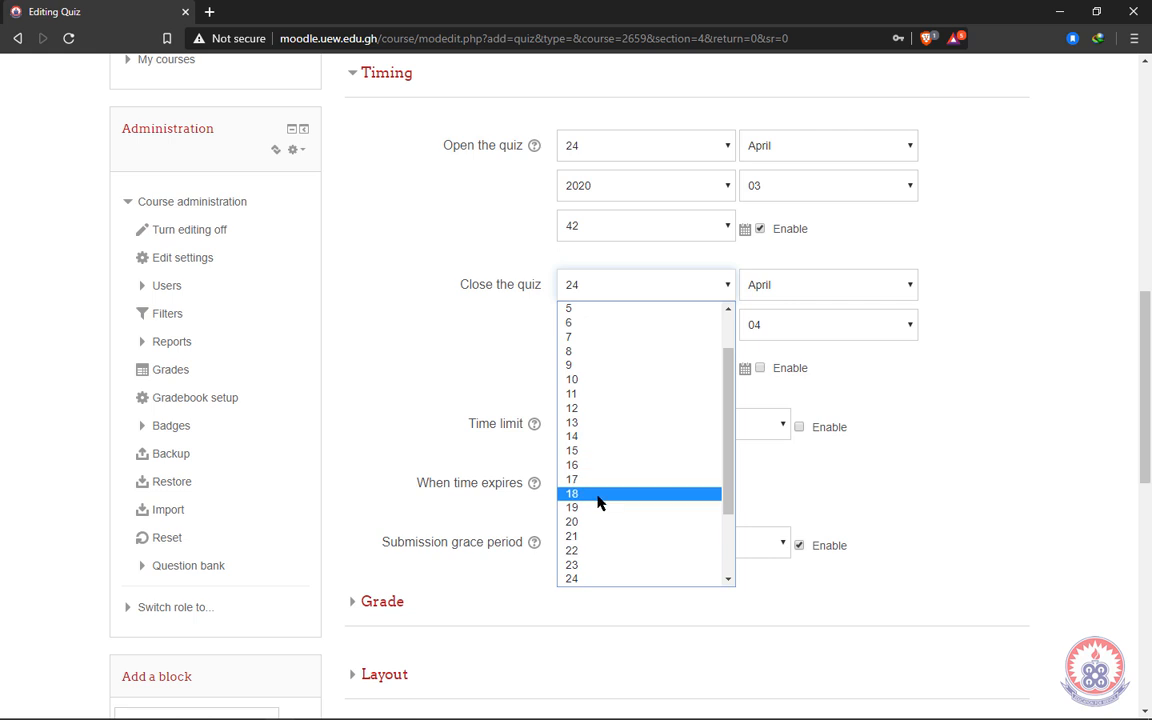
scroll(600, 498, "down", 2)
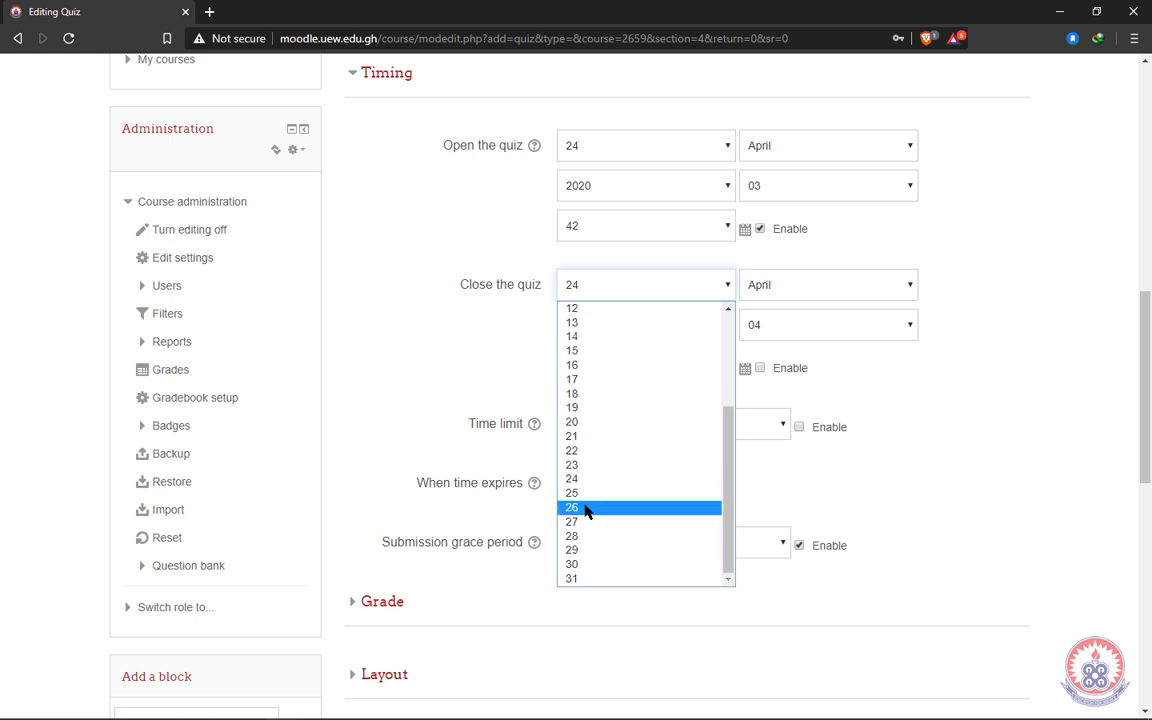
left_click(587, 508)
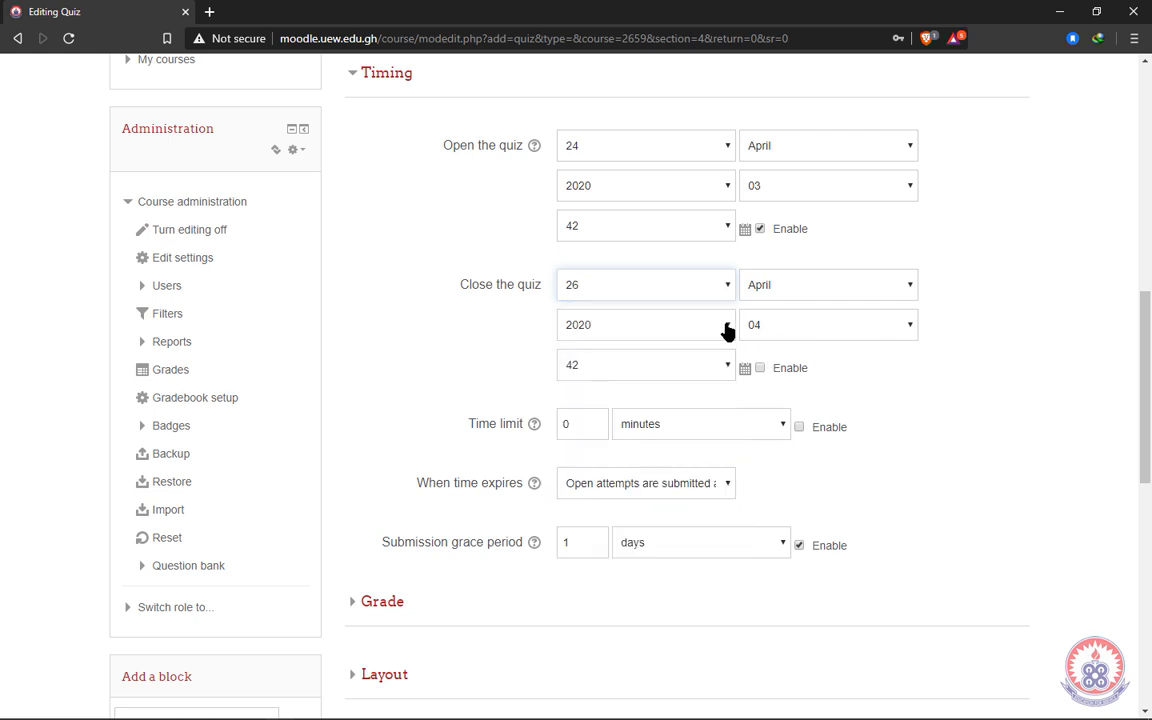
left_click(761, 370)
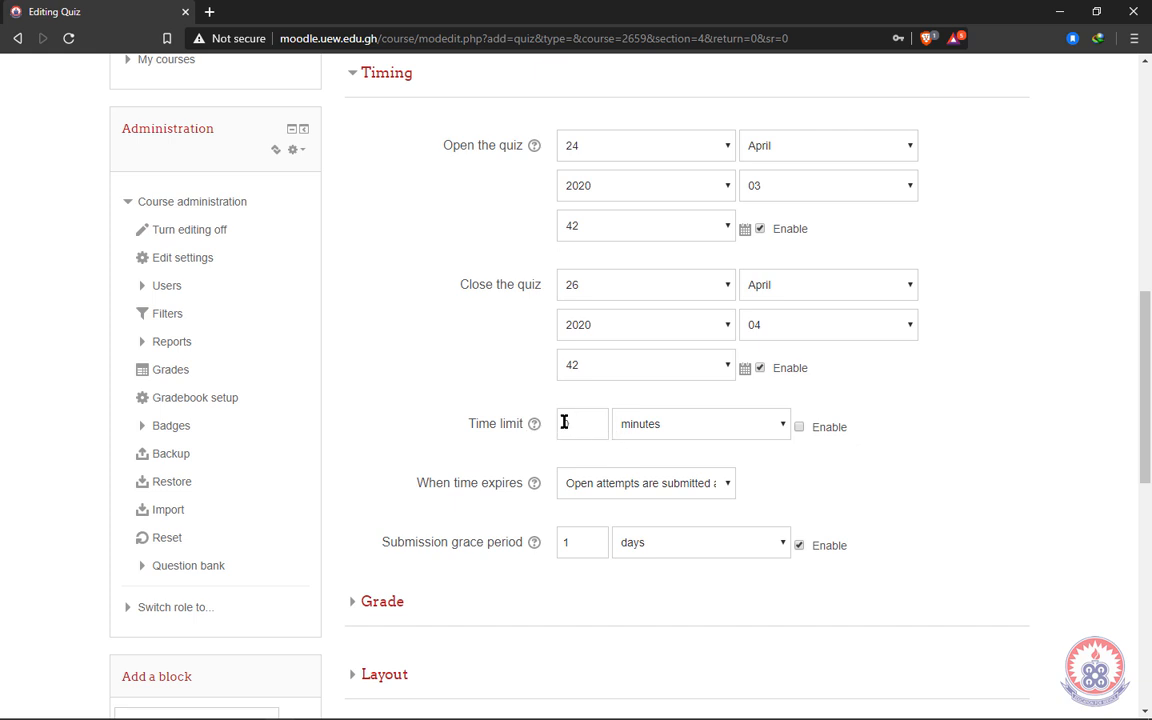
Step: Enable the quiz's time limit and set it to 5 minutes
left_click(800, 428)
left_click(565, 424)
key("BackSpace")
type("5")
left_click(941, 465)
Step: Have open attempts submitted automatically when time expires, and disable the submission grace period
scroll(941, 465, "down", 1)
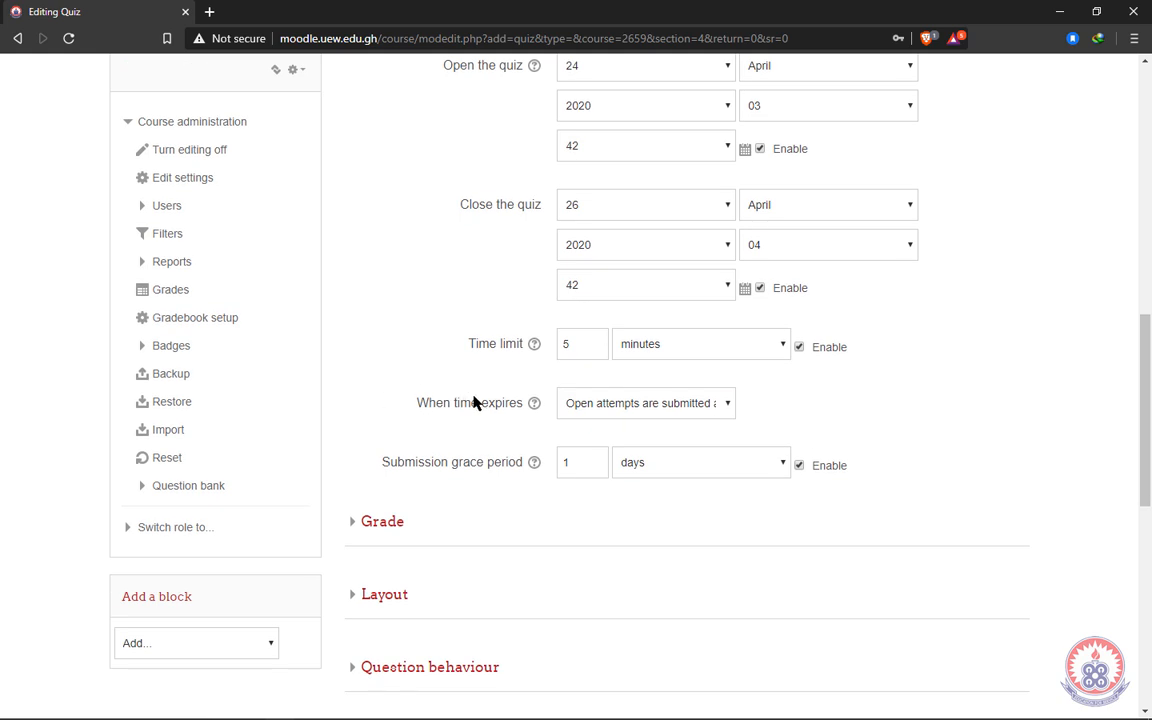
left_click(727, 405)
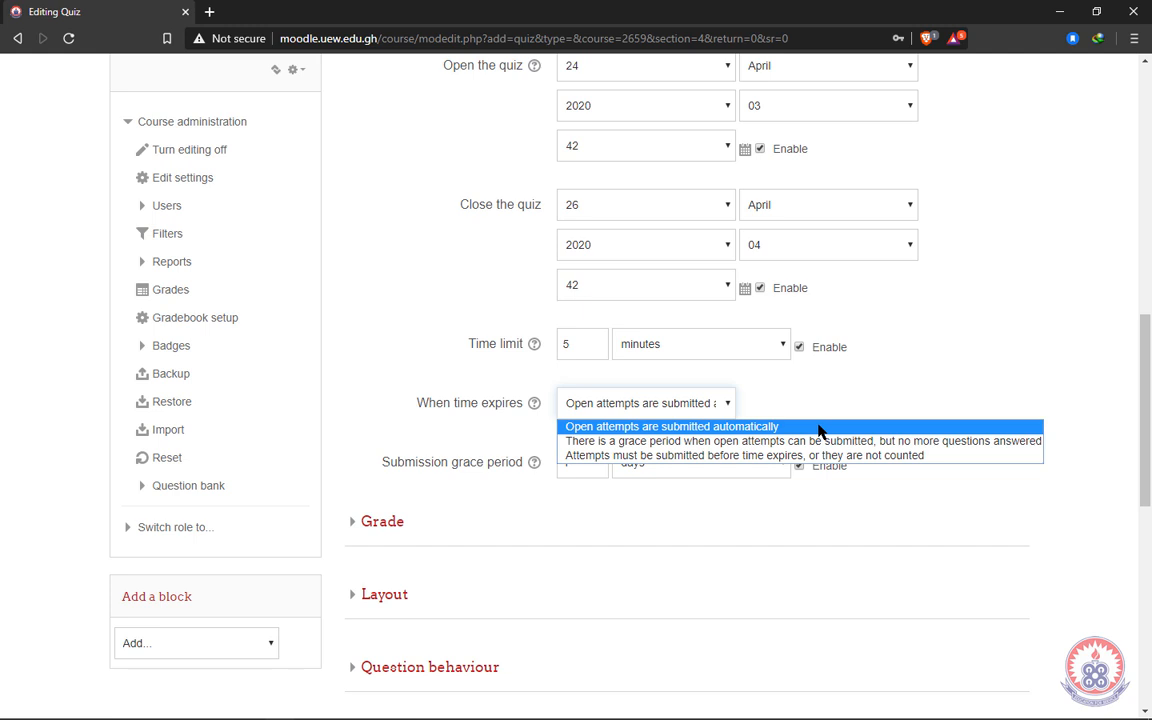
left_click(818, 431)
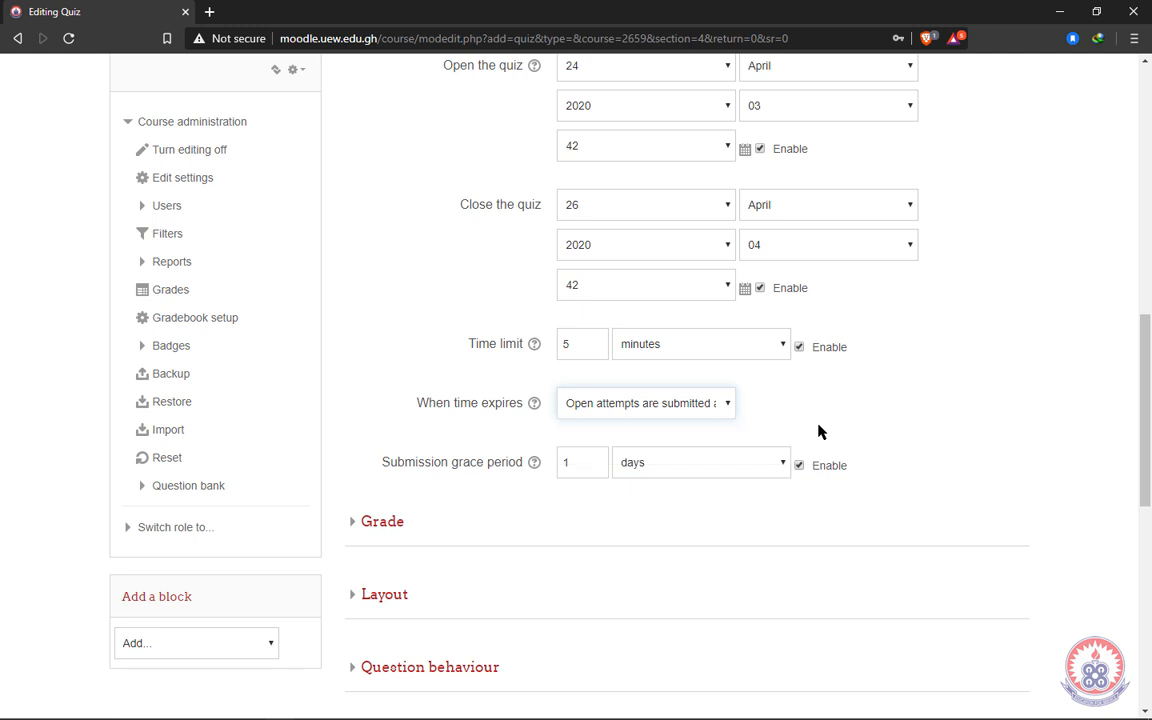
scroll(818, 431, "down", 1)
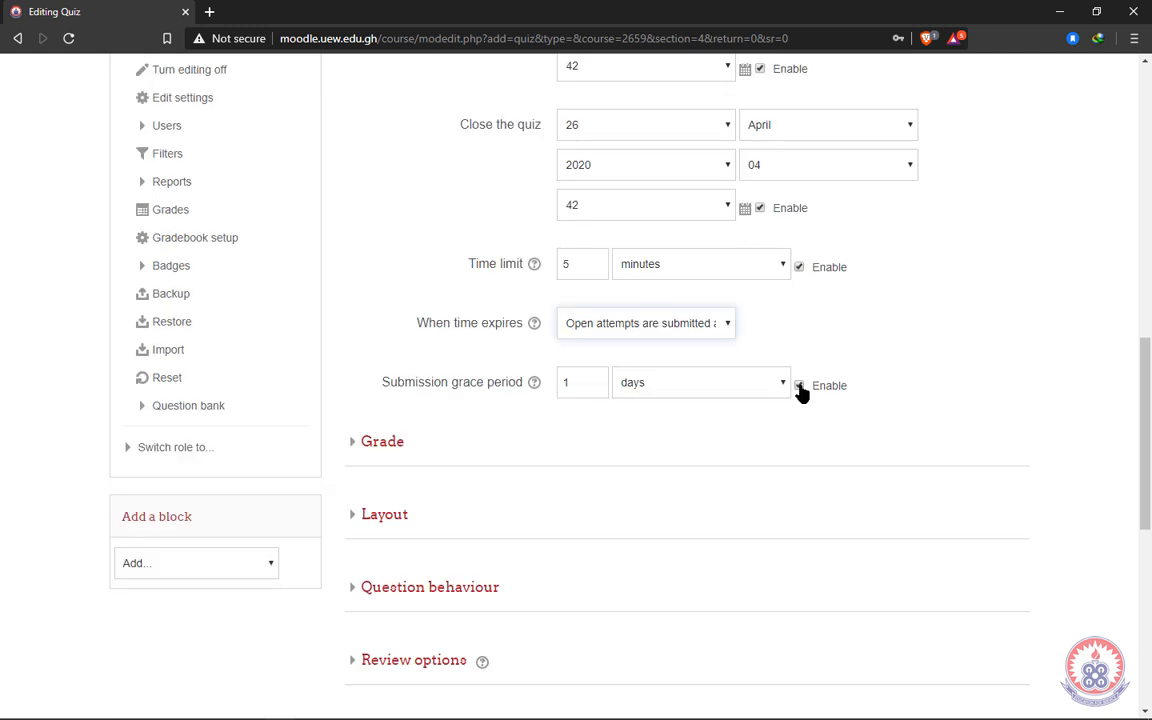
left_click(799, 387)
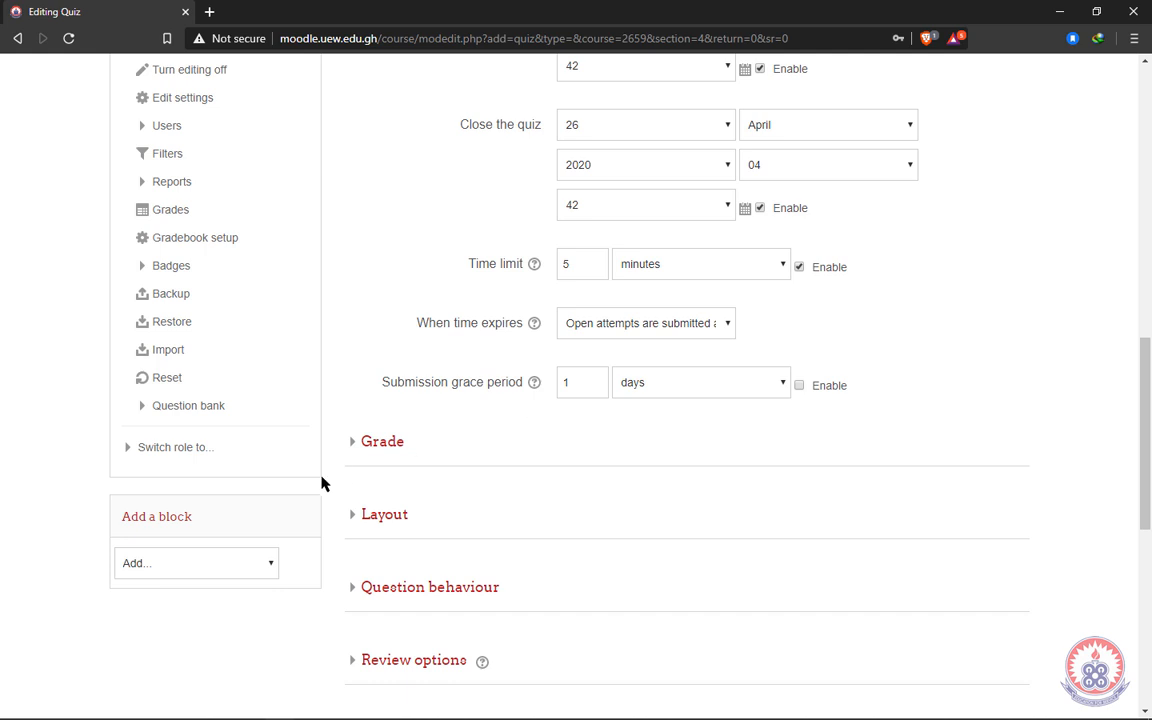
Step: In the Grade settings, choose the Uncategorised grade category and set the grade to pass to 5
scroll(391, 455, "down", 3)
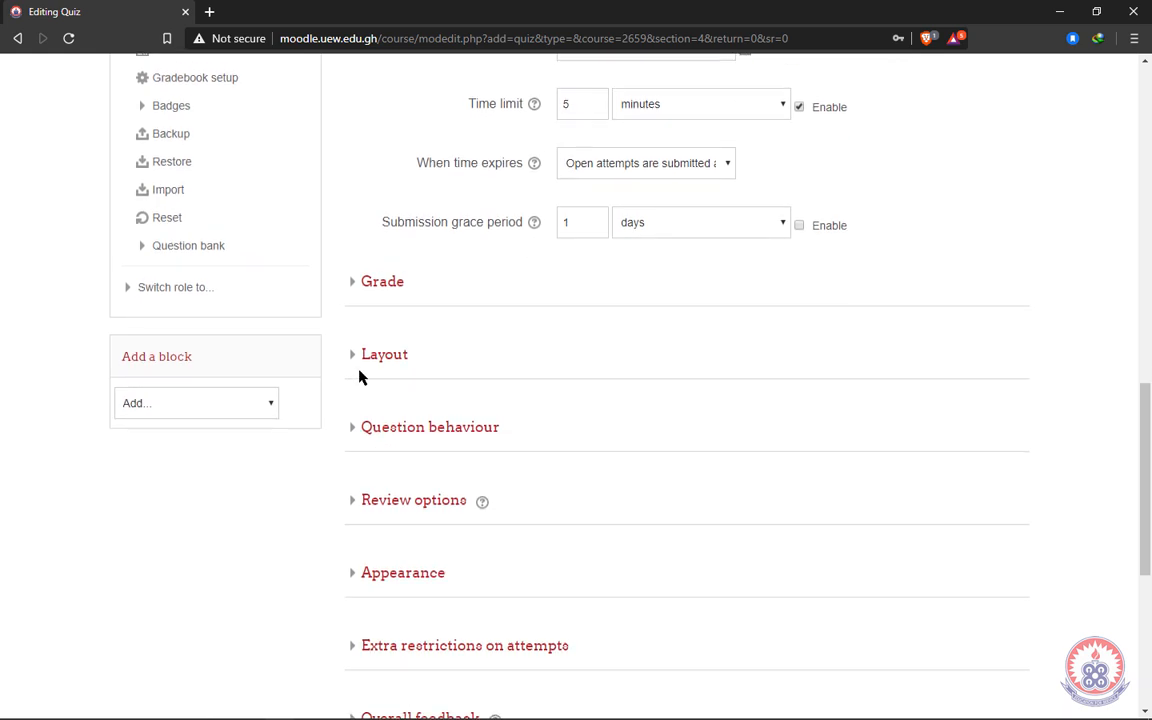
left_click(353, 283)
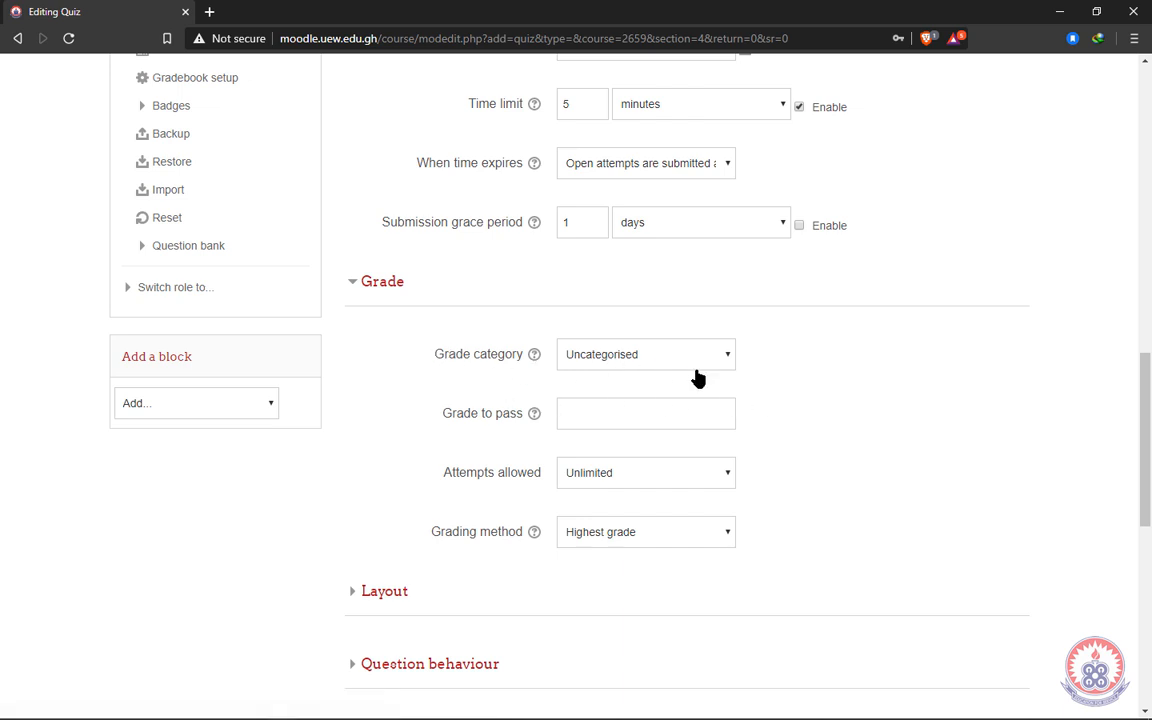
left_click(731, 358)
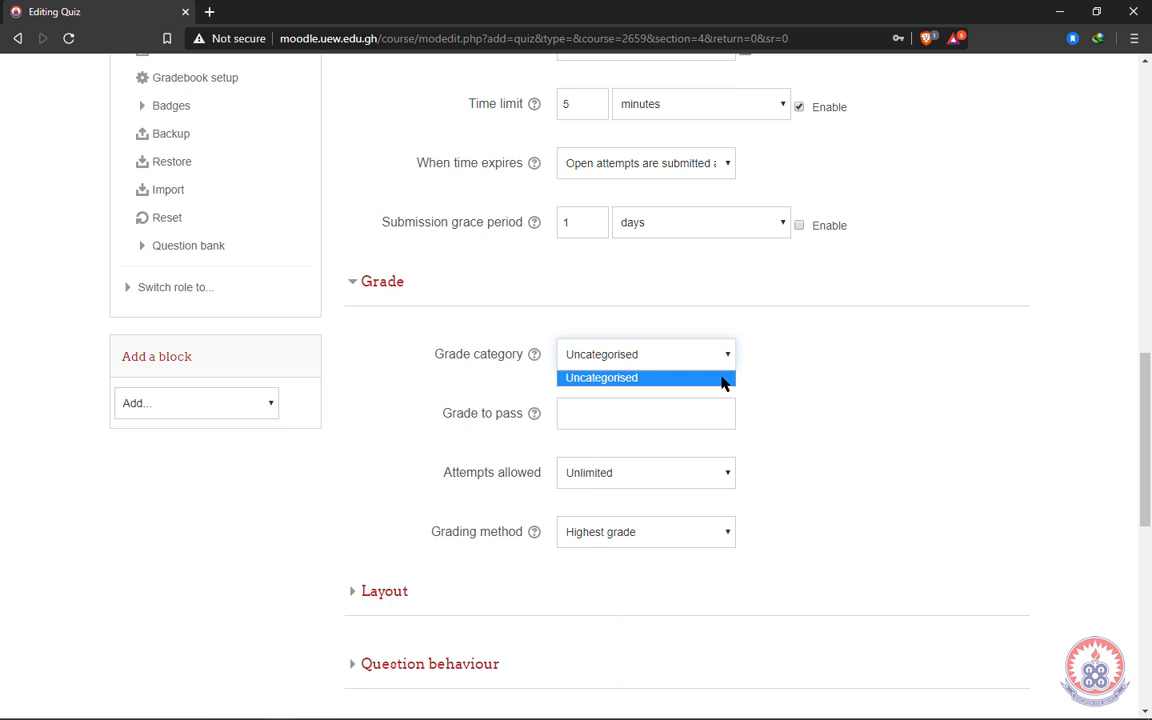
left_click(725, 379)
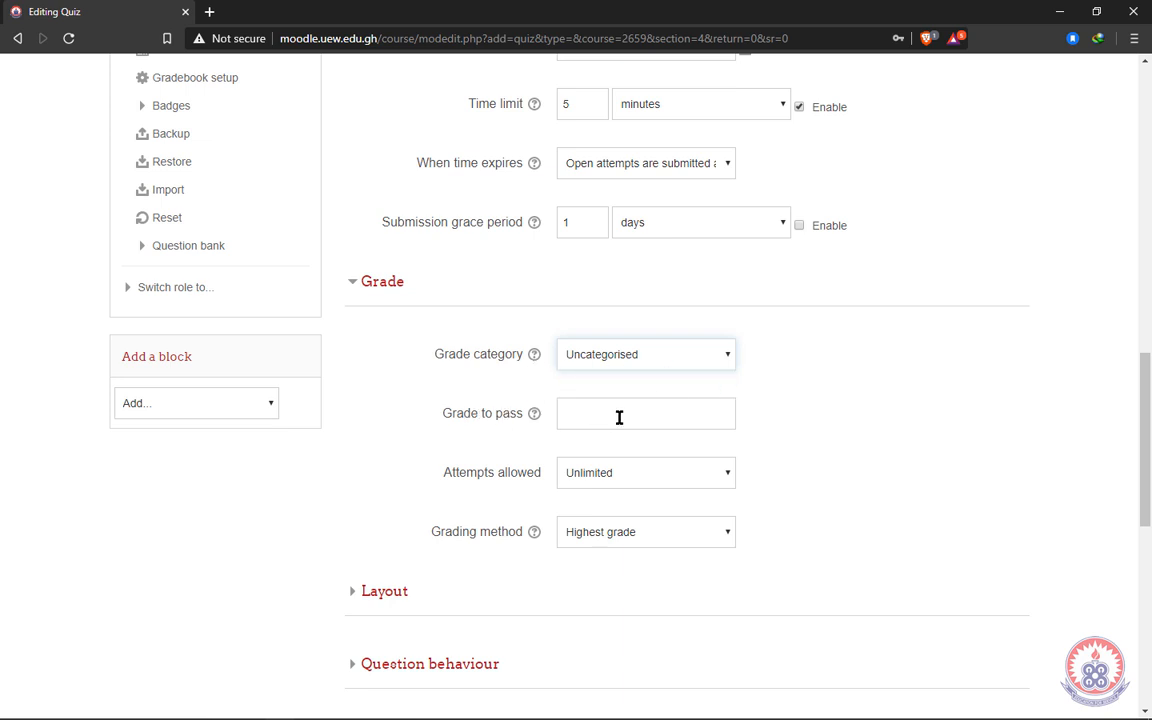
left_click(606, 413)
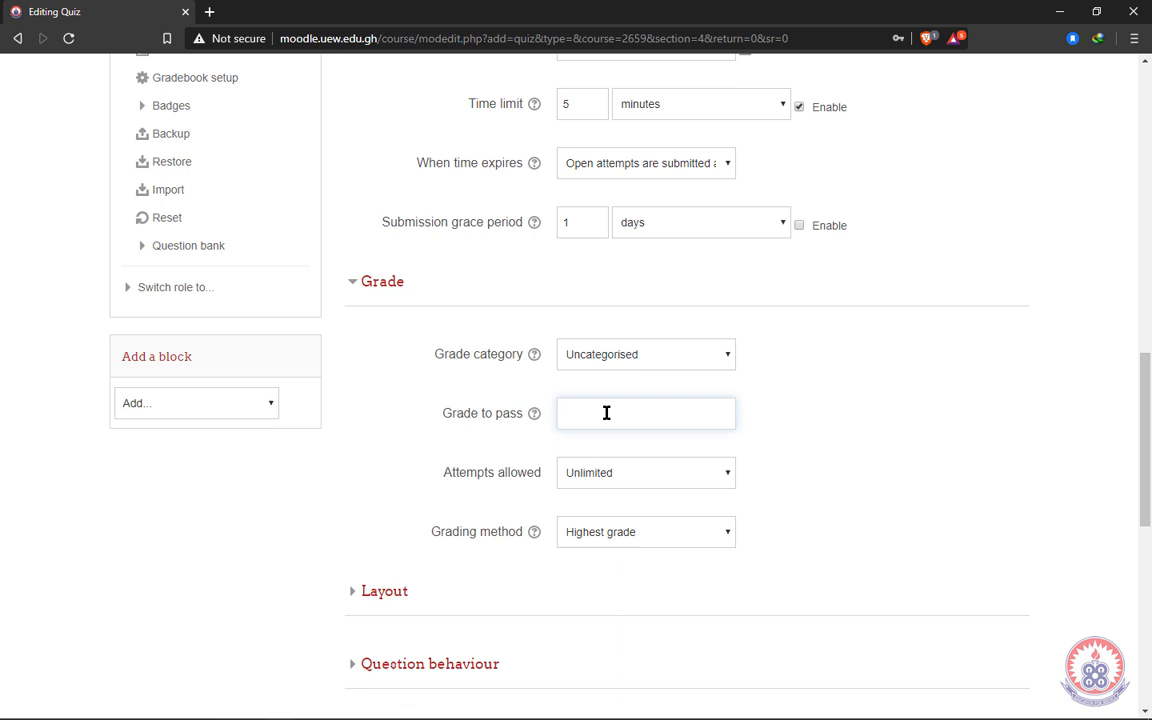
type("5")
left_click(985, 427)
Step: Allow 1 attempt at the quiz and choose Highest grade as the grading method
scroll(951, 437, "down", 2)
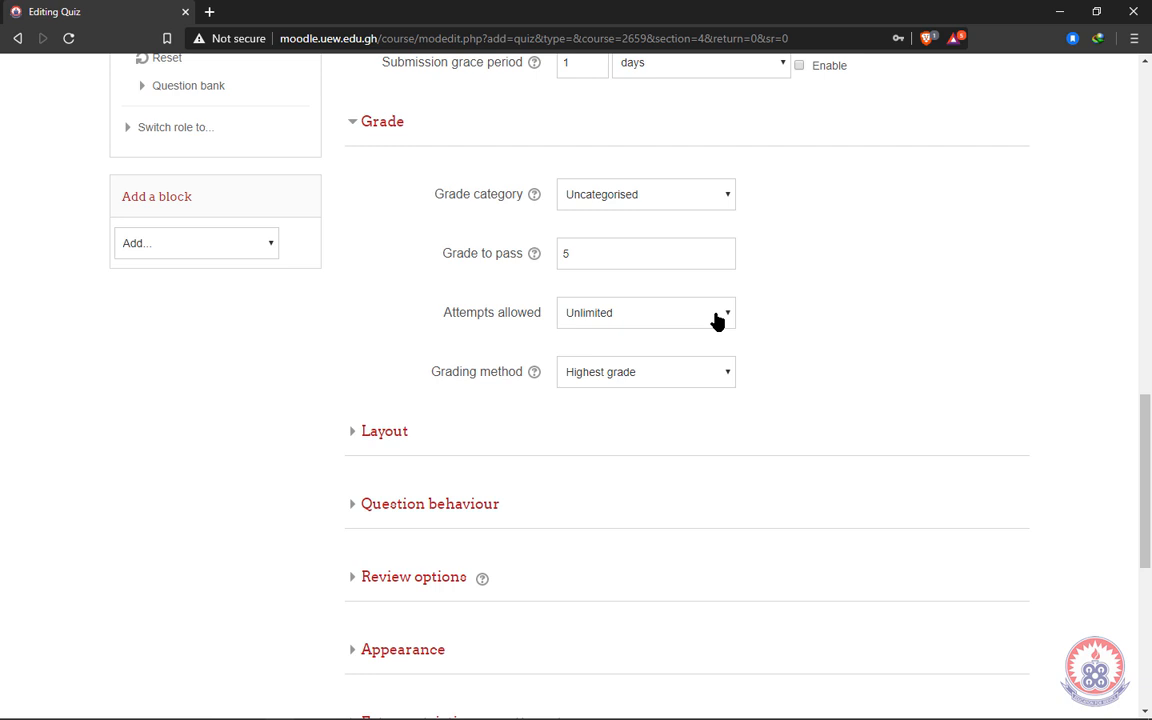
left_click(727, 320)
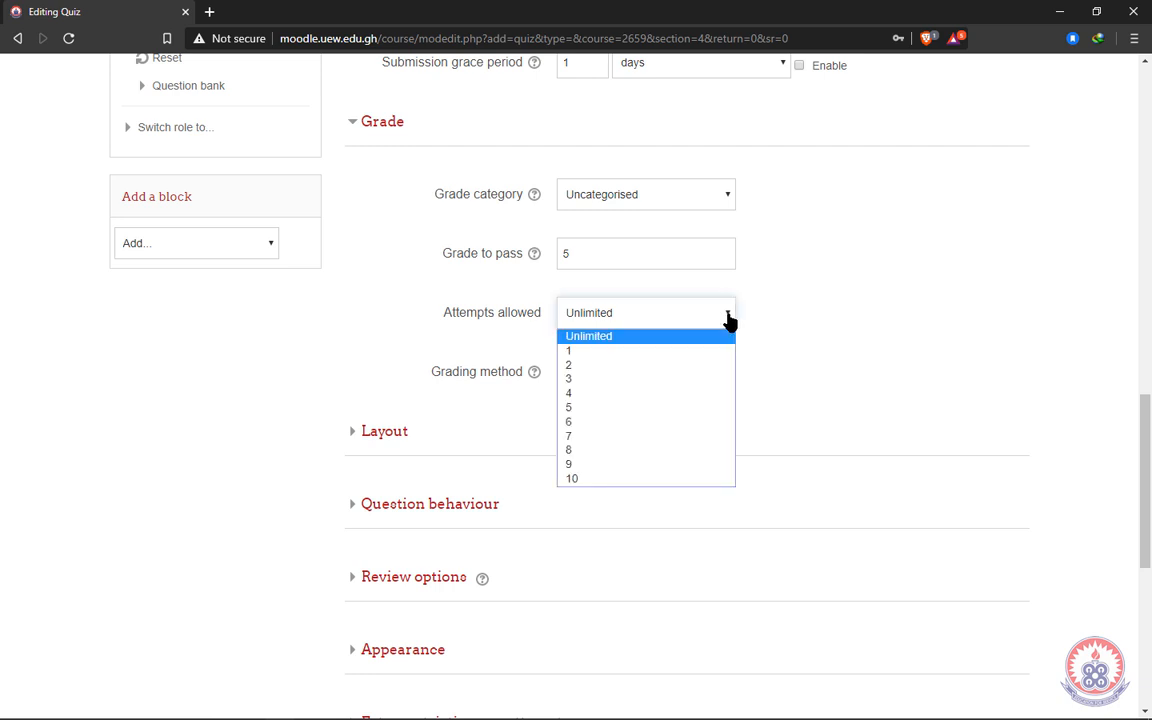
left_click(650, 337)
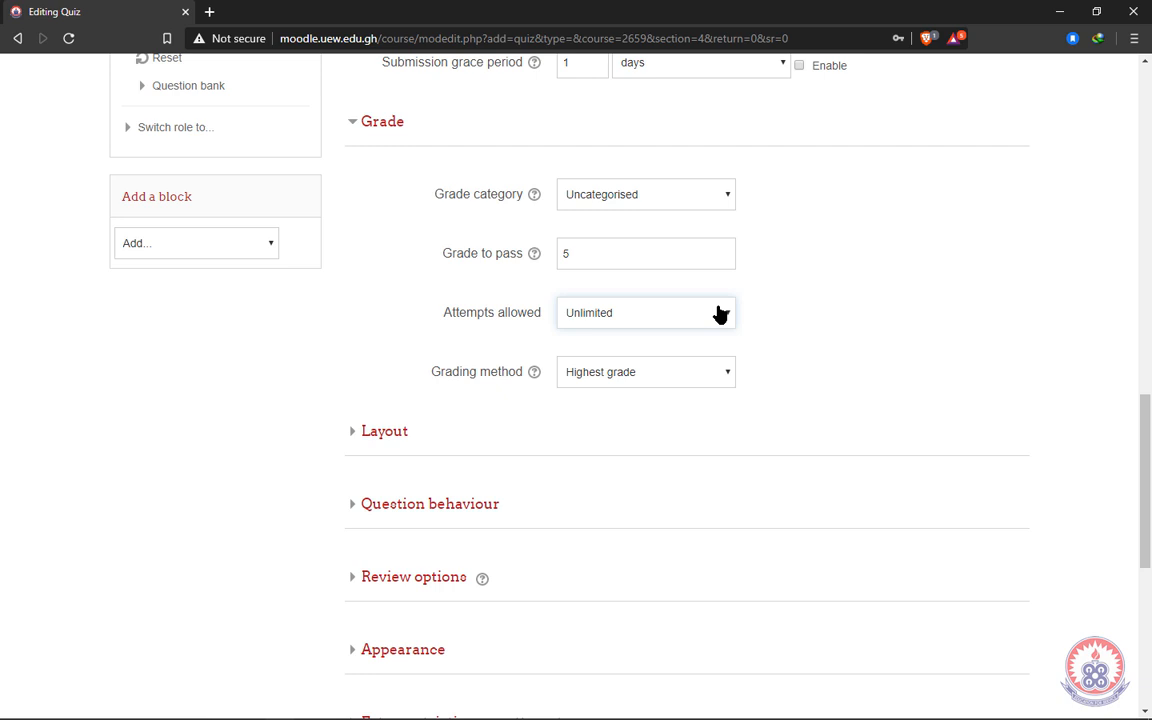
left_click(731, 347)
scroll(751, 378, "down", 2)
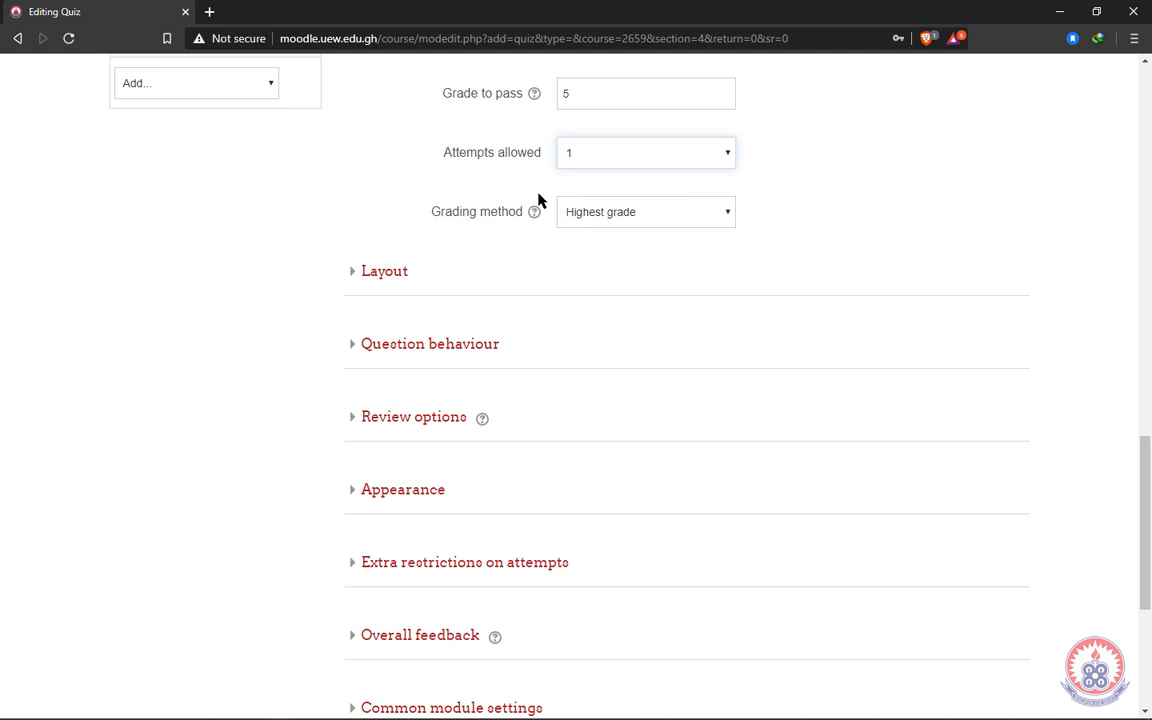
left_click(728, 226)
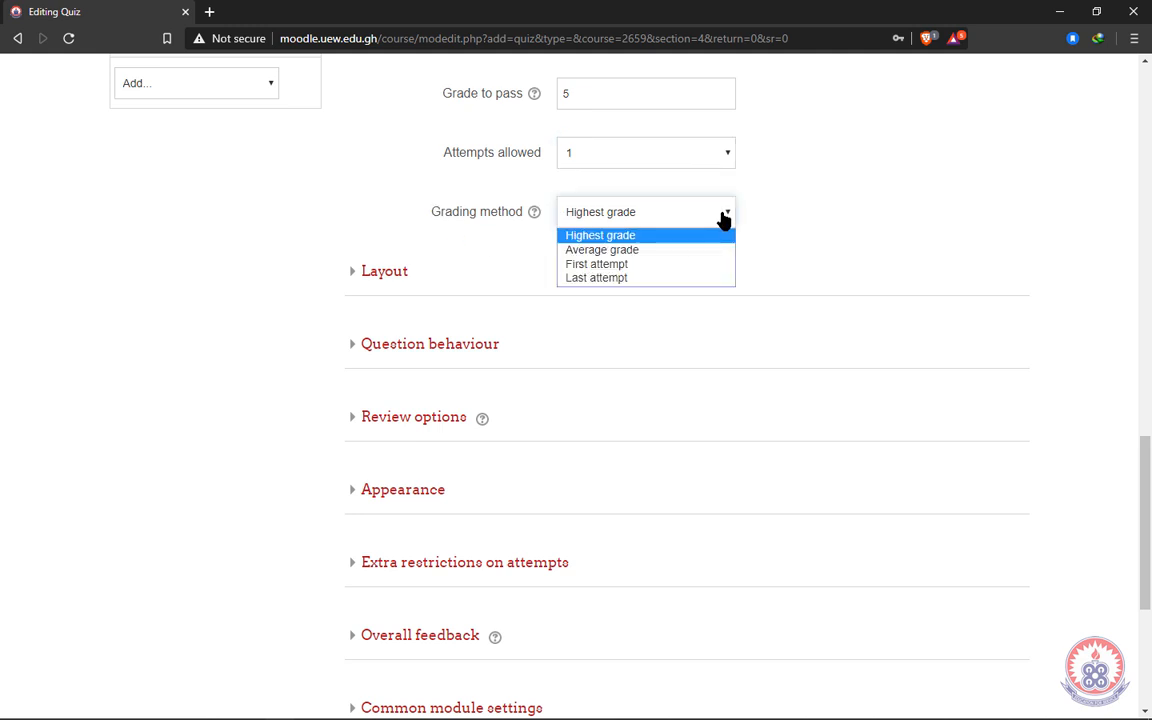
left_click(621, 239)
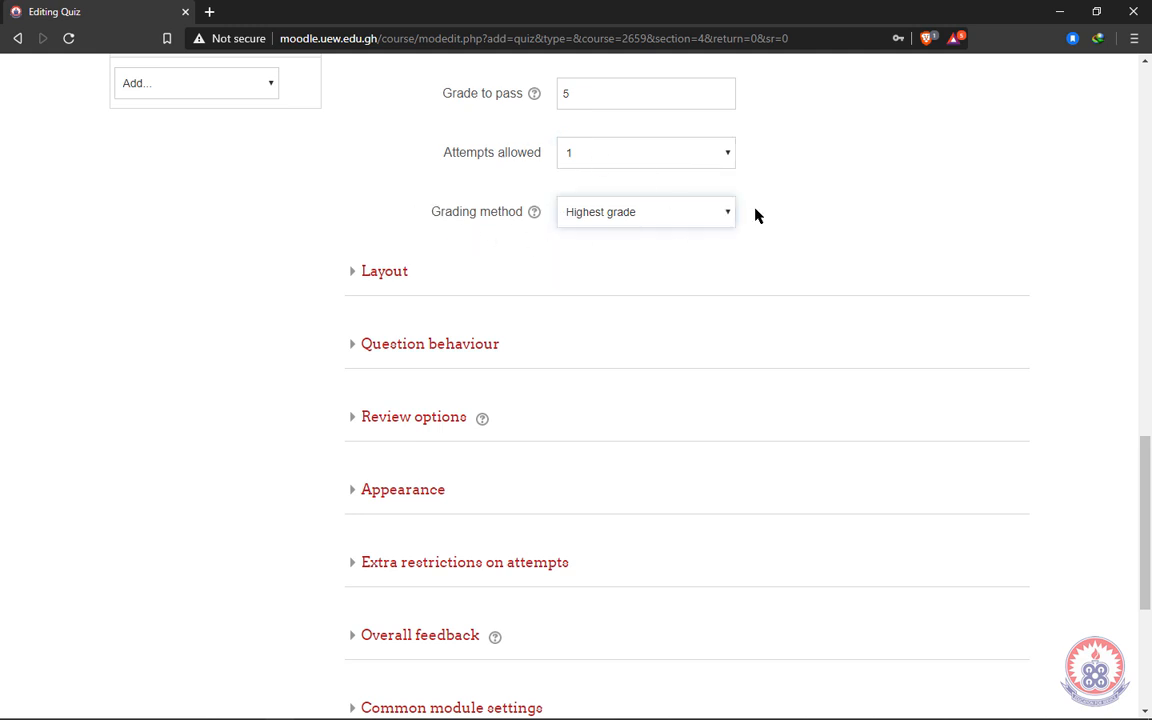
Step: In the Layout settings, start a new page every 2 questions and reveal the additional layout options
left_click(351, 274)
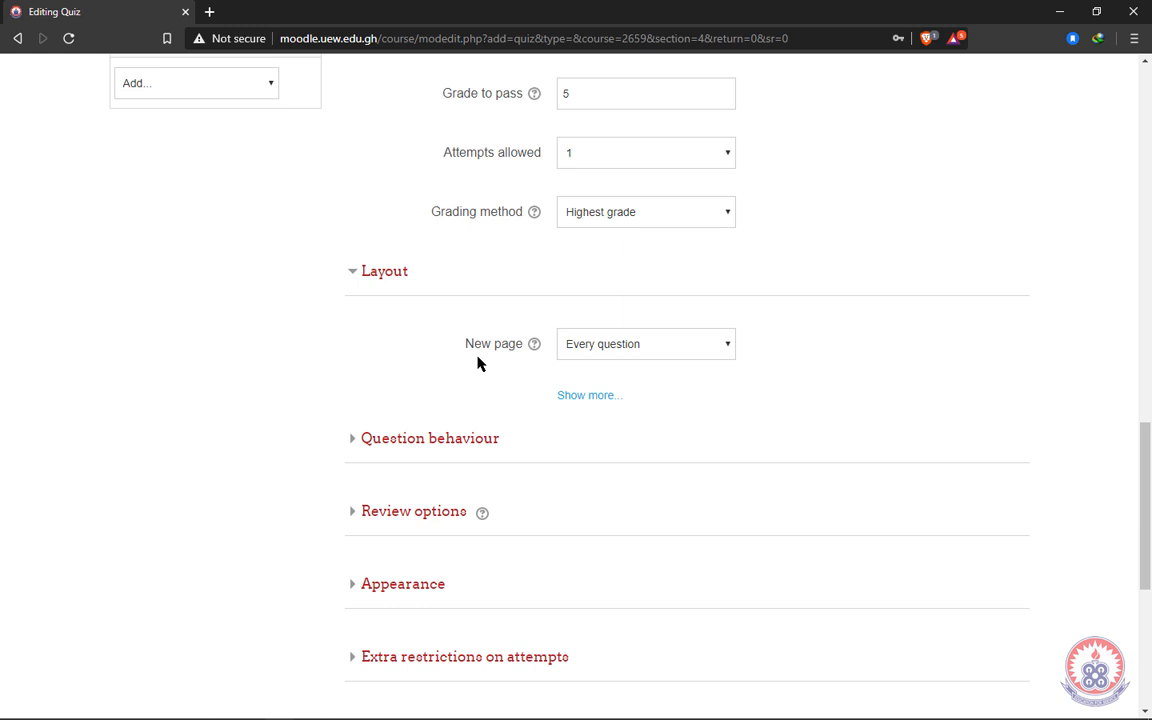
left_click(731, 347)
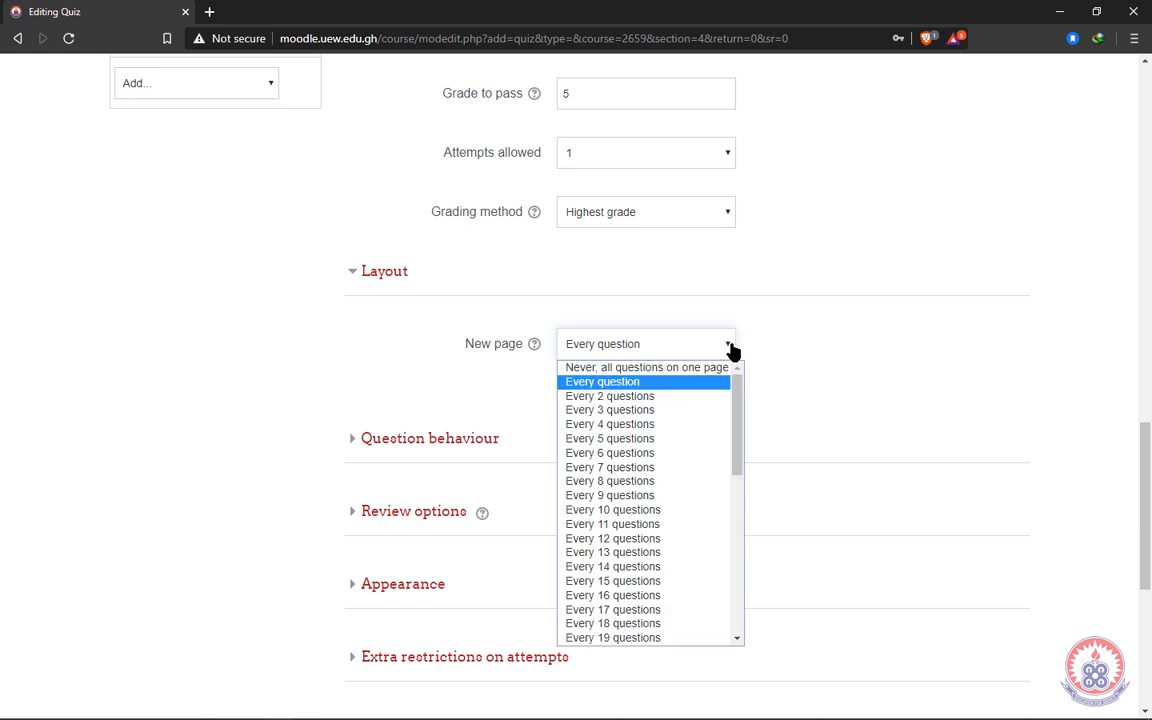
left_click(661, 397)
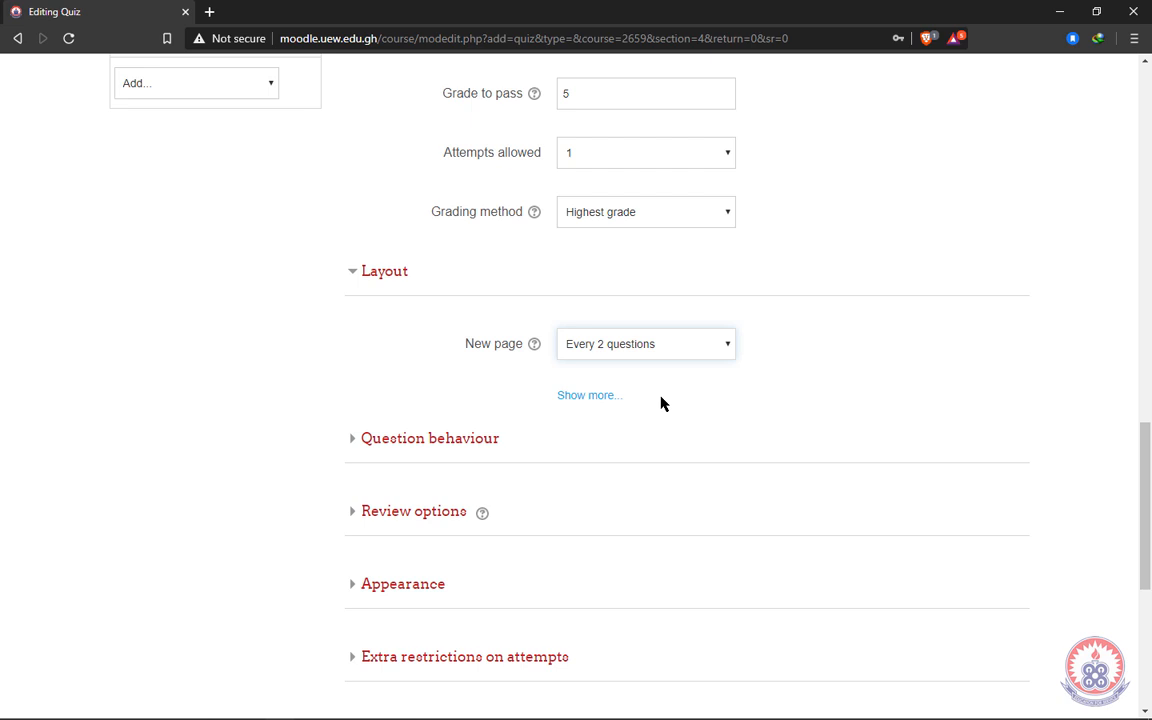
left_click(590, 395)
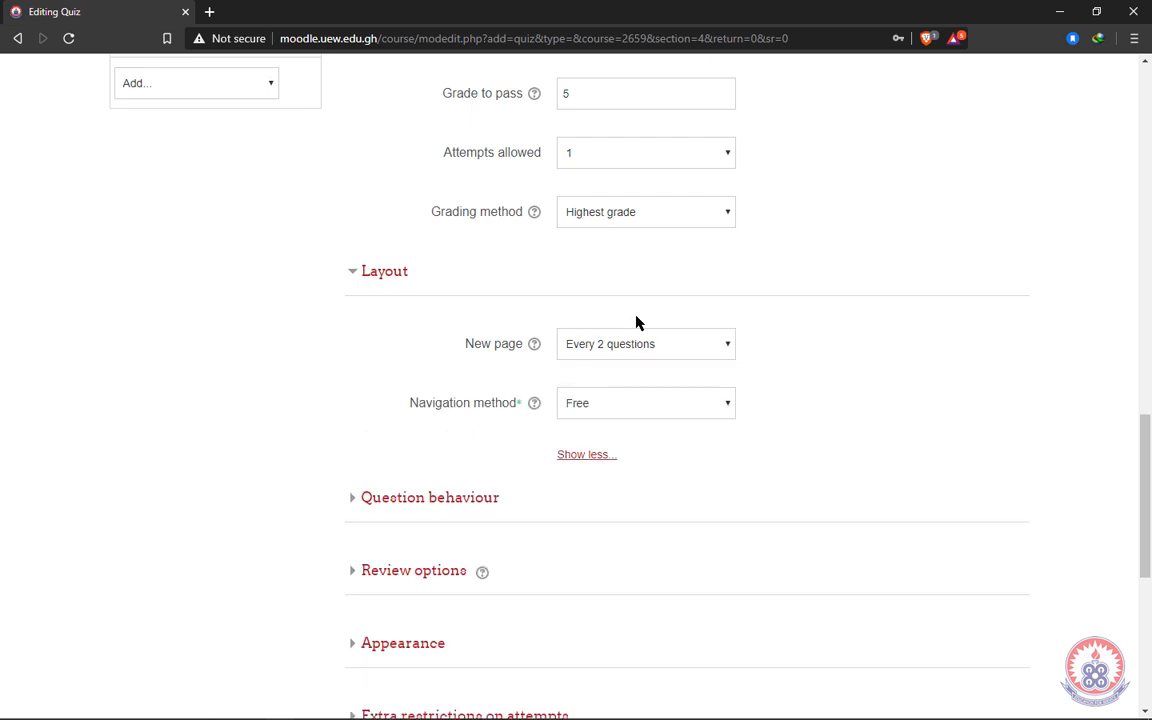
Step: Try starting a new page every 10 questions in the Layout settings, and return it to every 2 questions
left_click(730, 346)
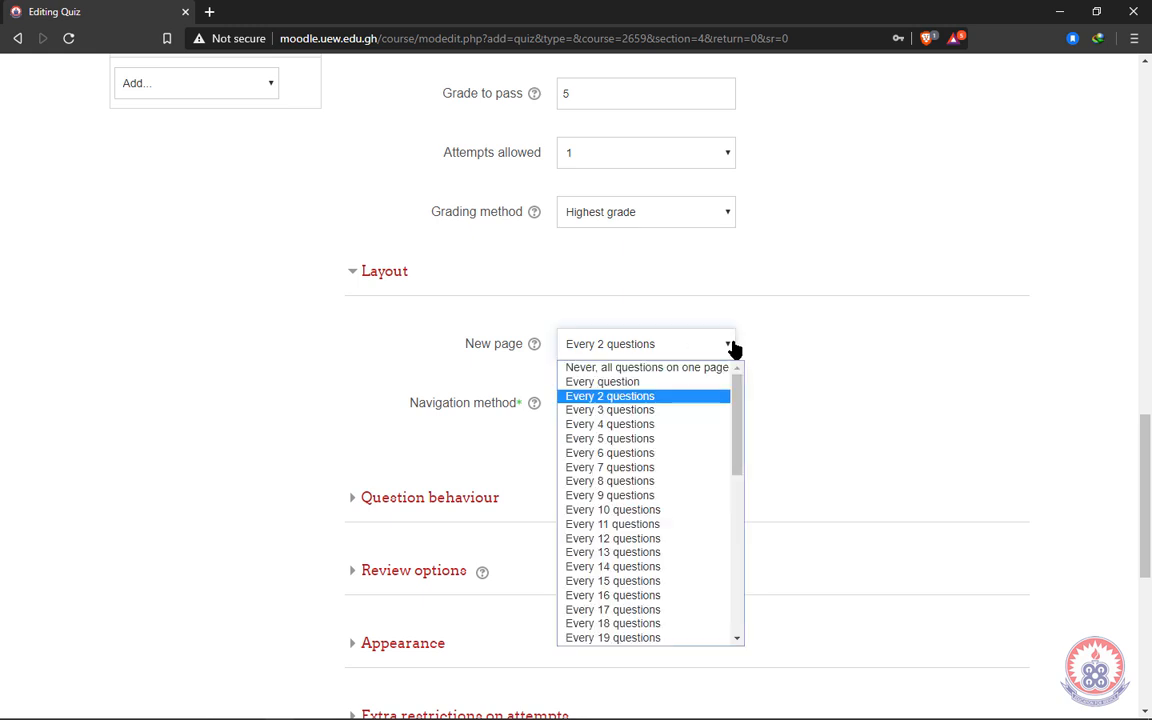
left_click(618, 510)
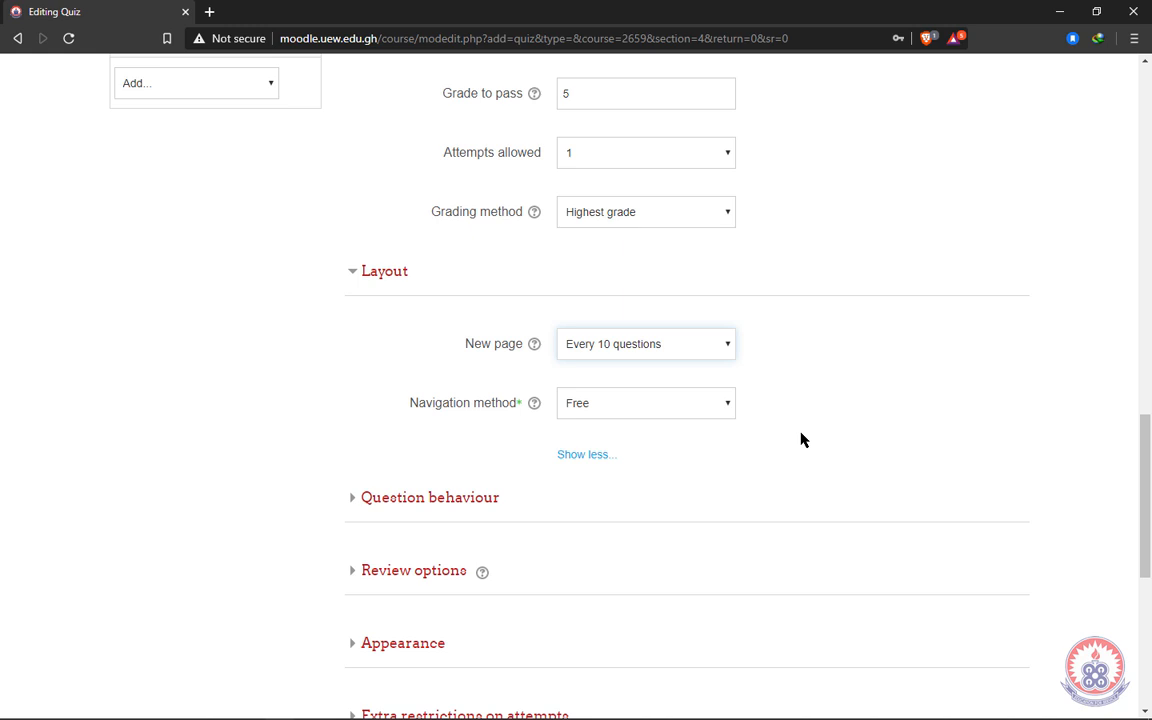
left_click(734, 352)
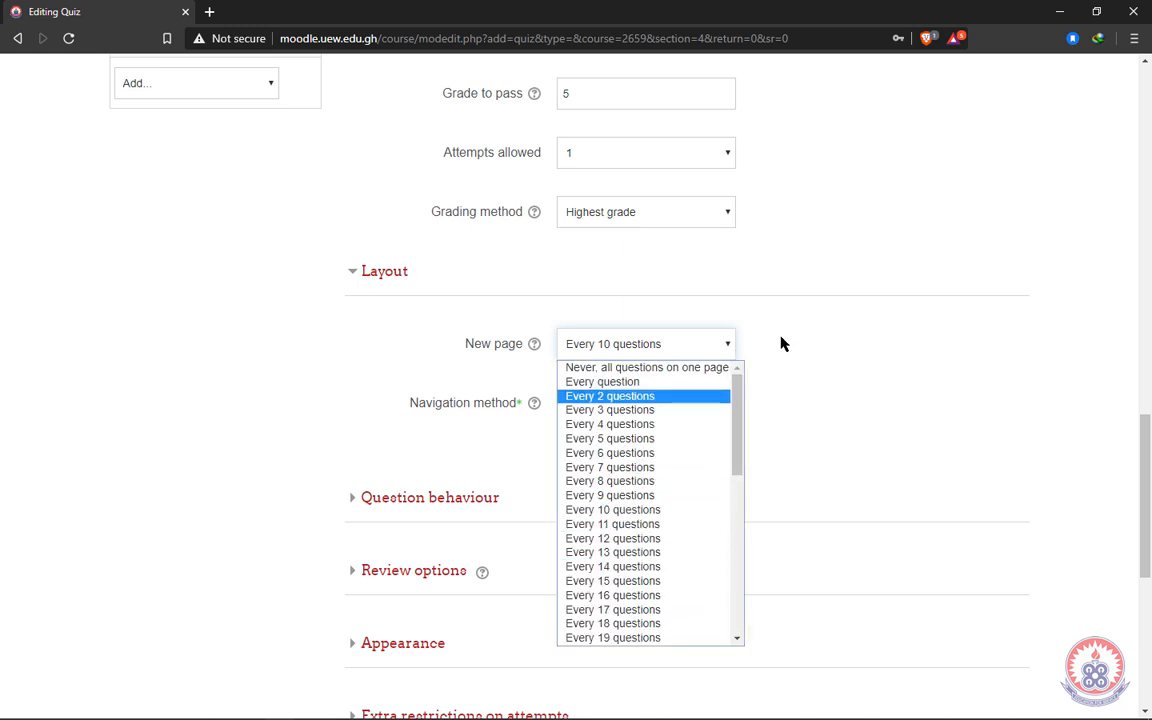
left_click(729, 350)
left_click(731, 352)
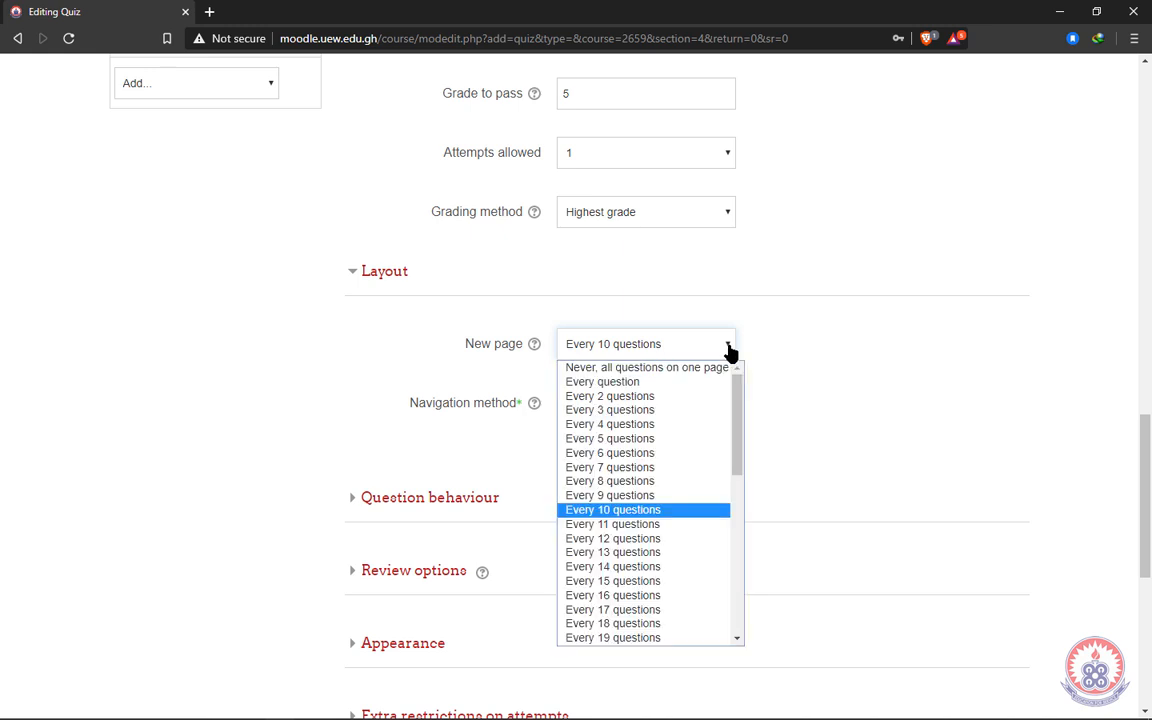
left_click(651, 399)
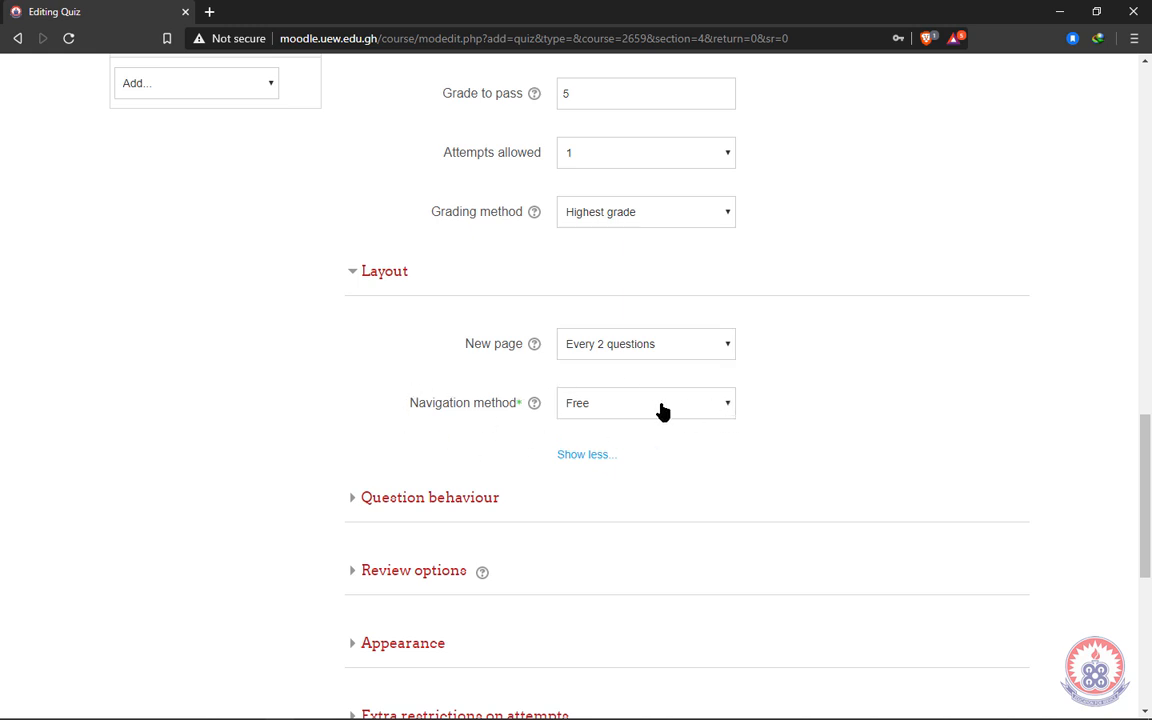
Step: Hide the additional layout options, expand Question behaviour and reveal its additional options
left_click(599, 456)
scroll(658, 468, "down", 1)
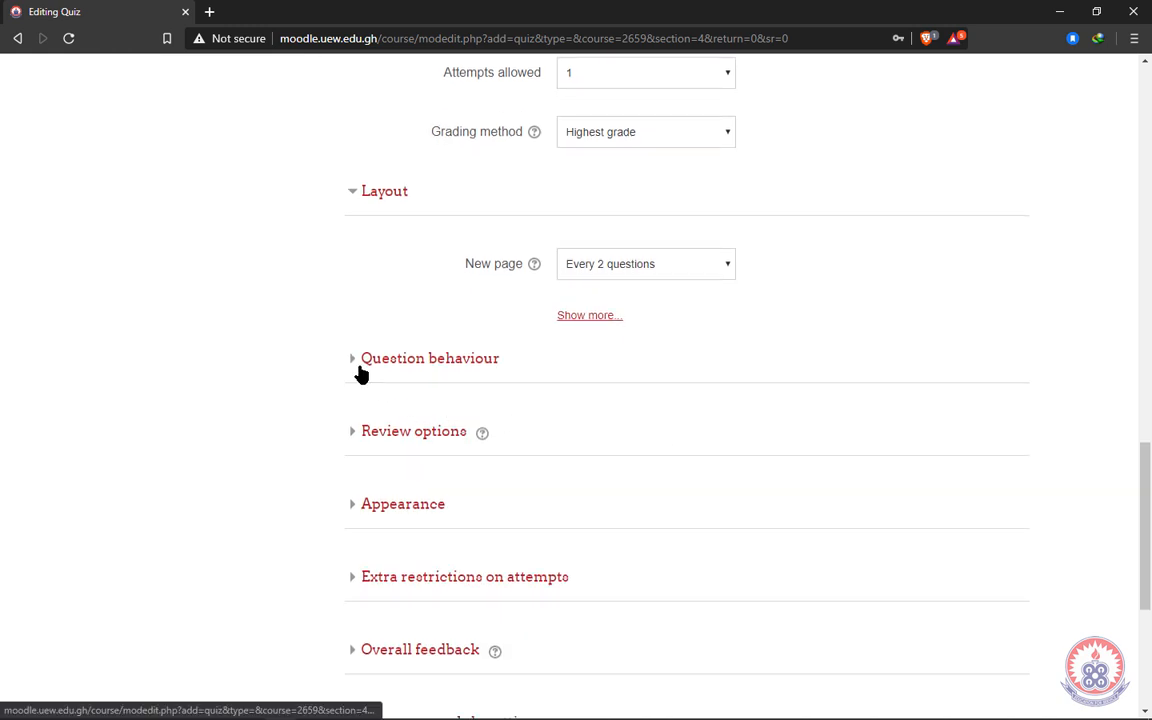
left_click(352, 362)
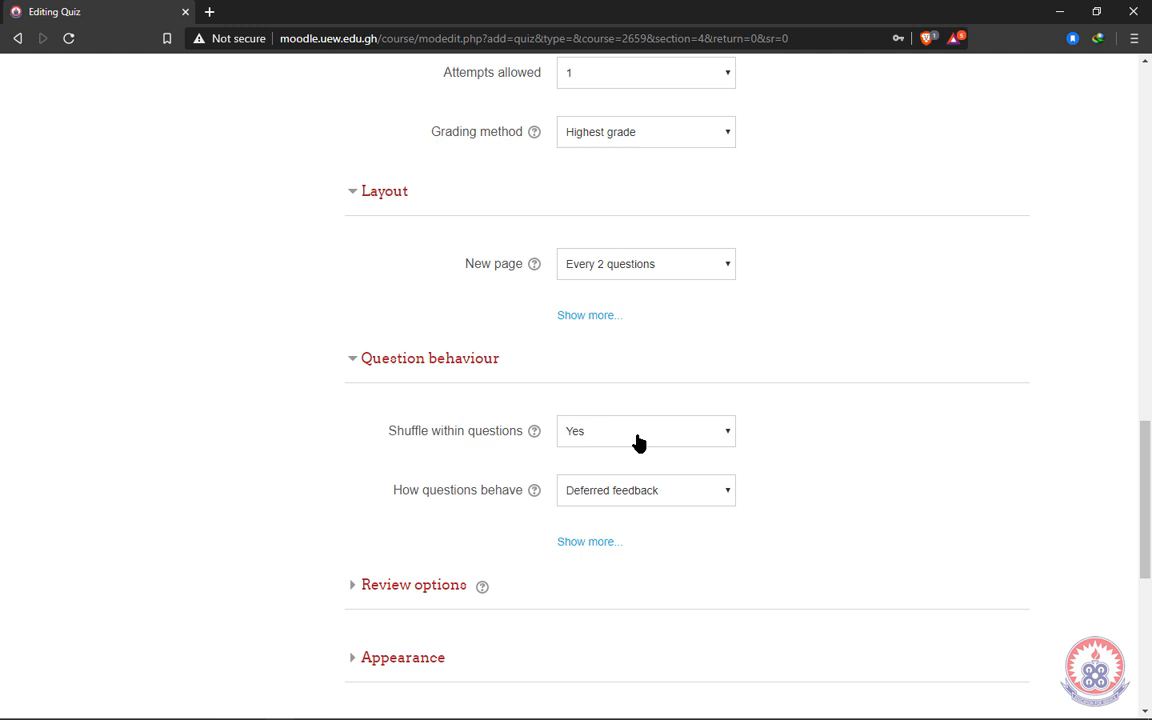
scroll(923, 504, "down", 3)
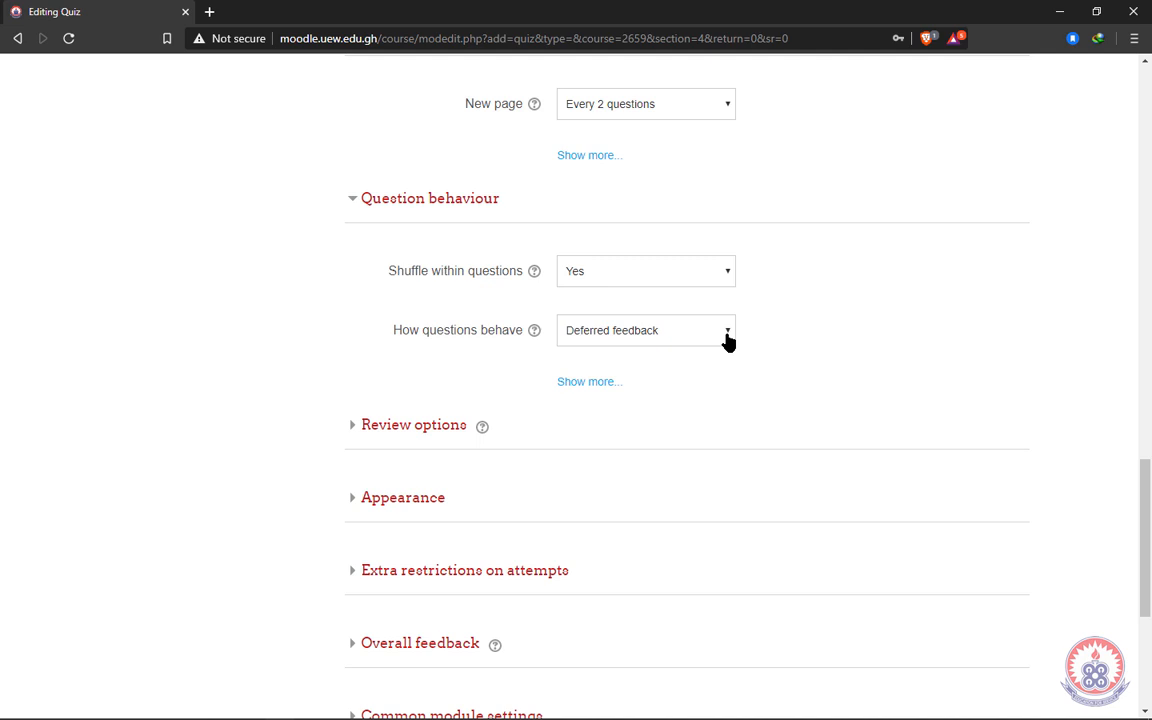
left_click(590, 382)
scroll(590, 382, "down", 2)
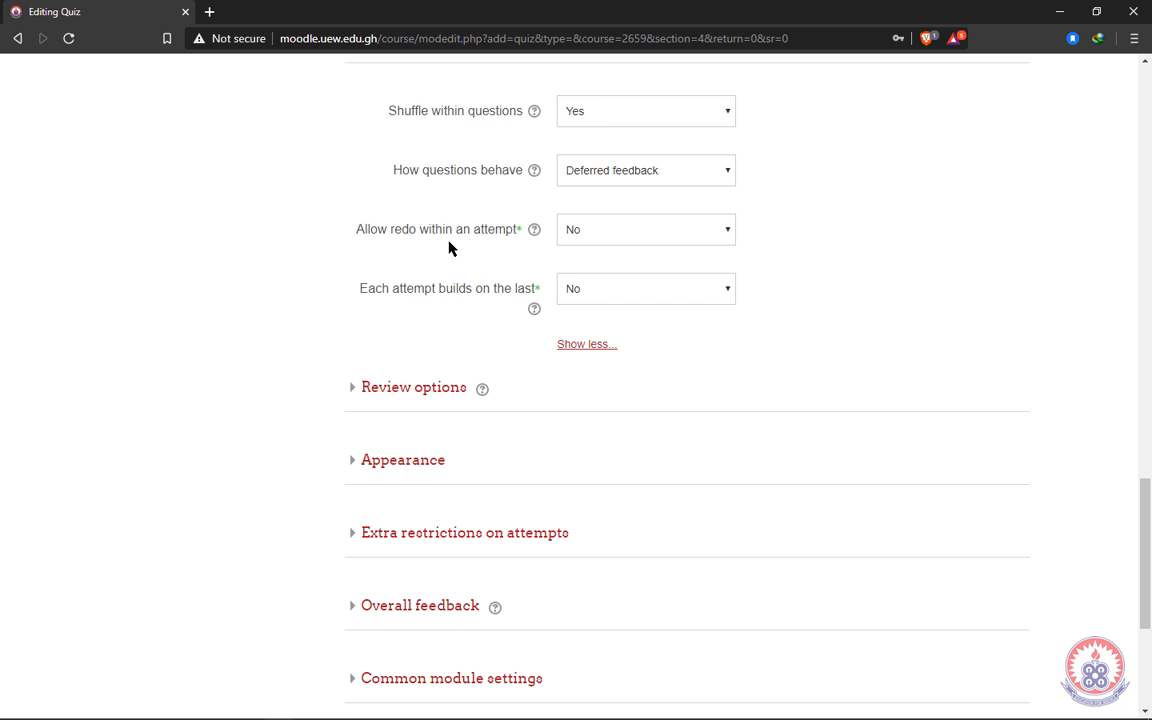
Step: Try letting students redo another version of any finished question within an attempt, and return the setting to No
left_click(727, 240)
left_click(584, 256)
left_click(599, 238)
left_click(600, 267)
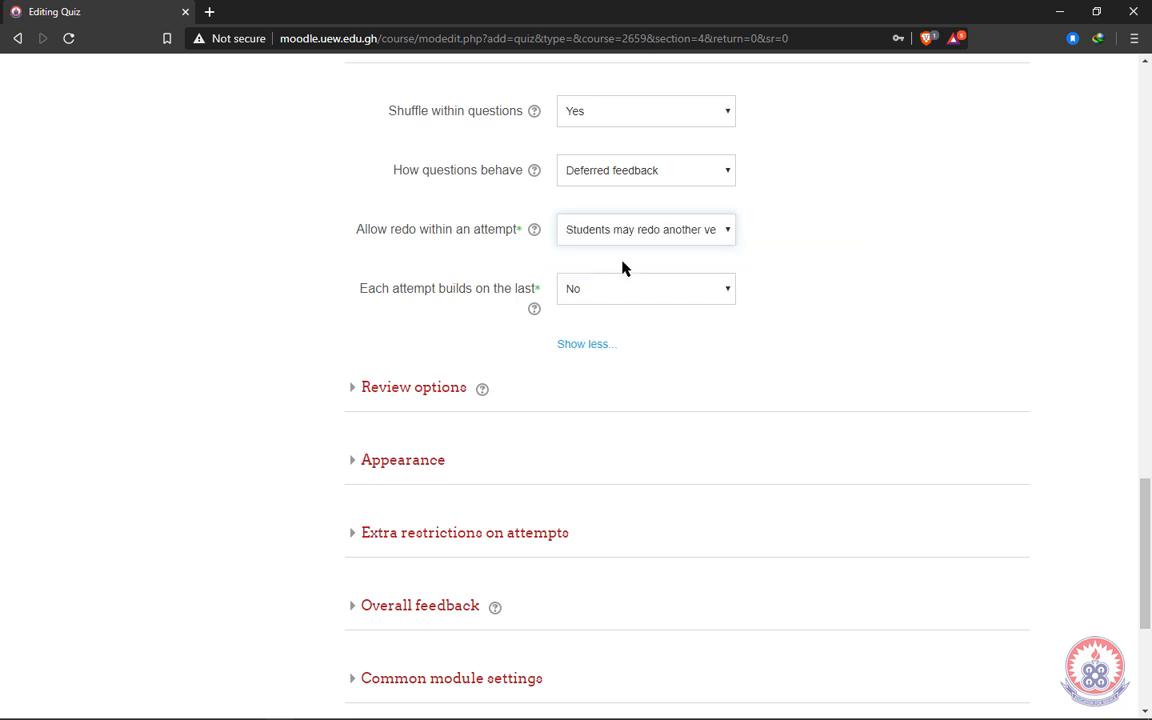
left_click(667, 238)
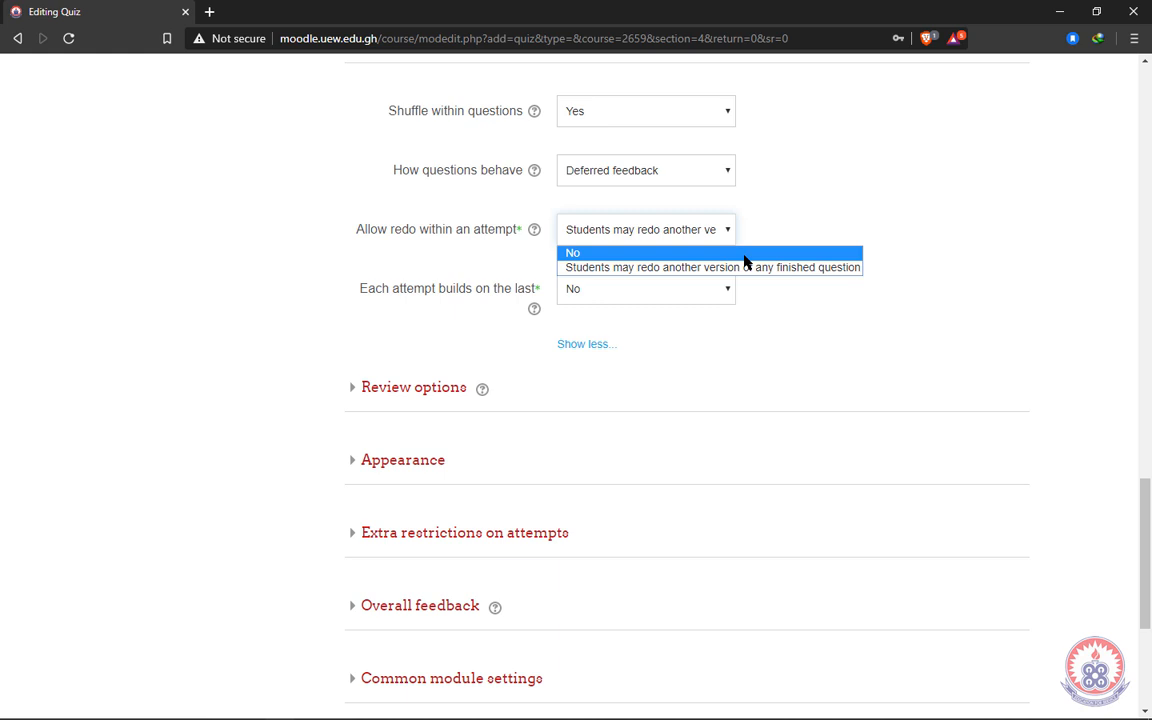
left_click(744, 256)
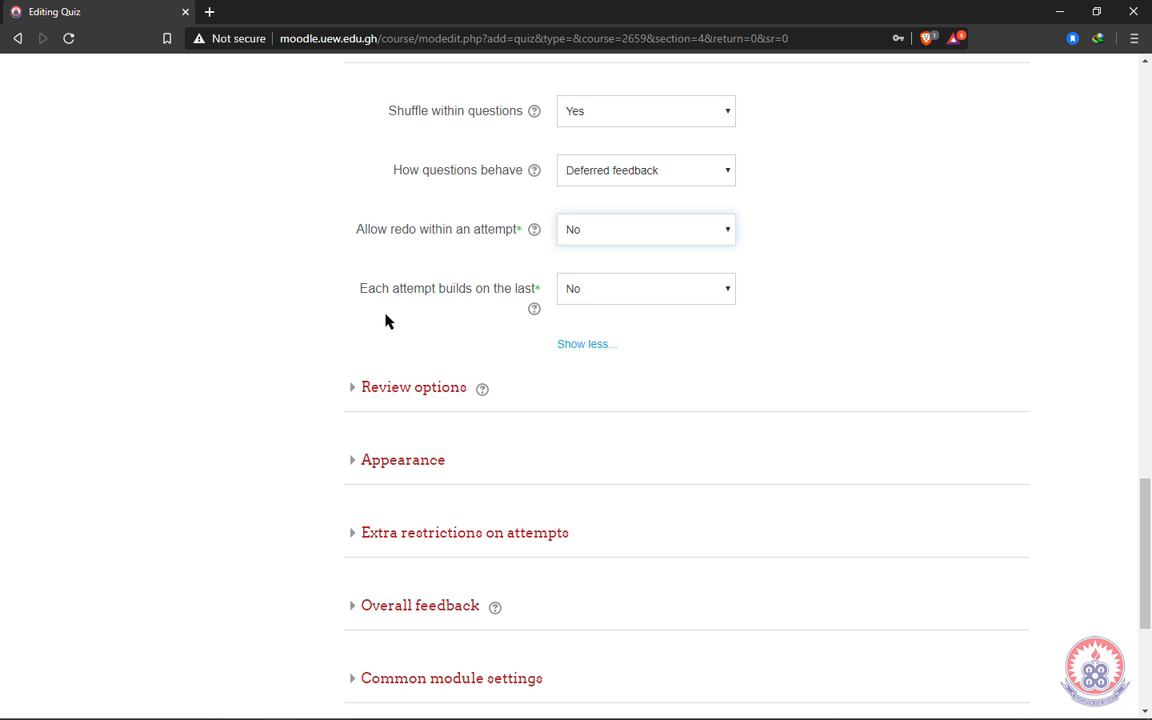
Step: Read the help for the setting that makes each attempt build on the last
left_click(490, 340)
left_click(700, 289)
left_click(448, 346)
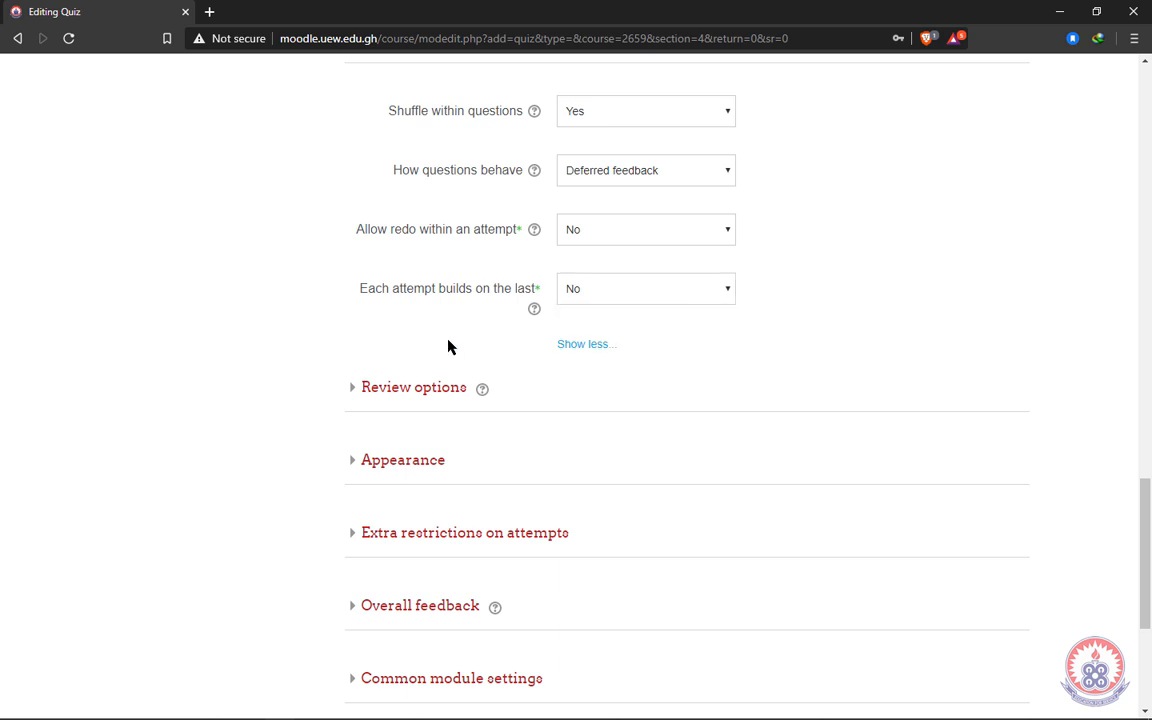
left_click(534, 309)
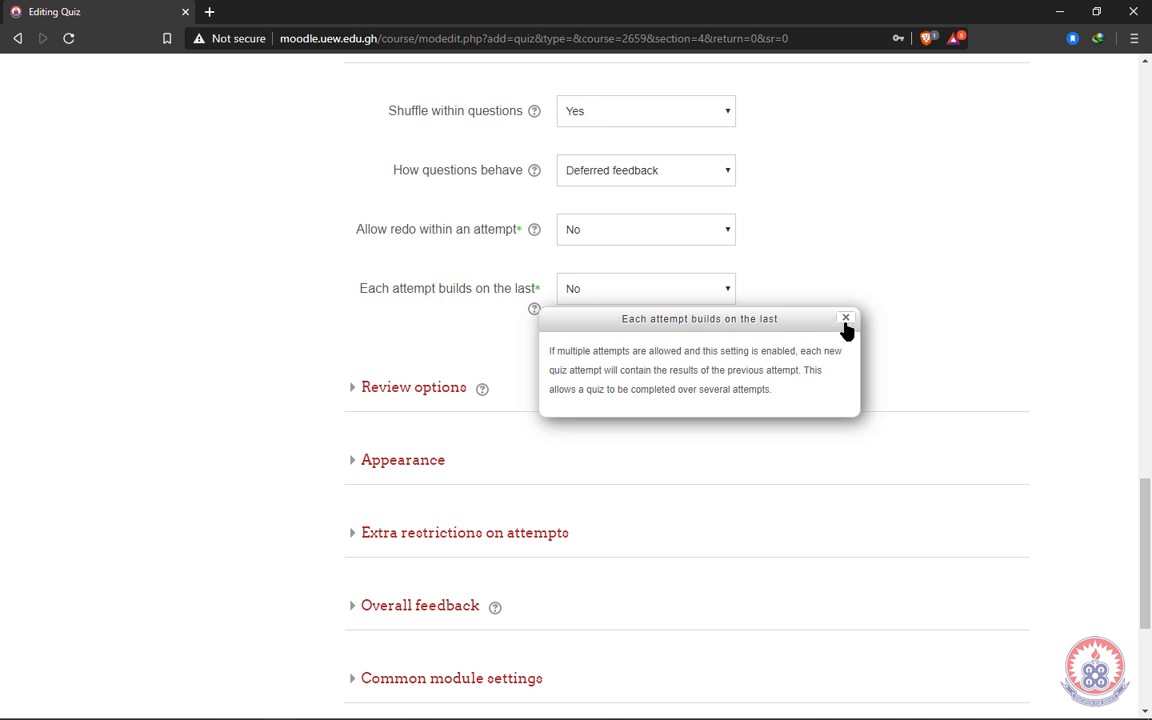
left_click(436, 324)
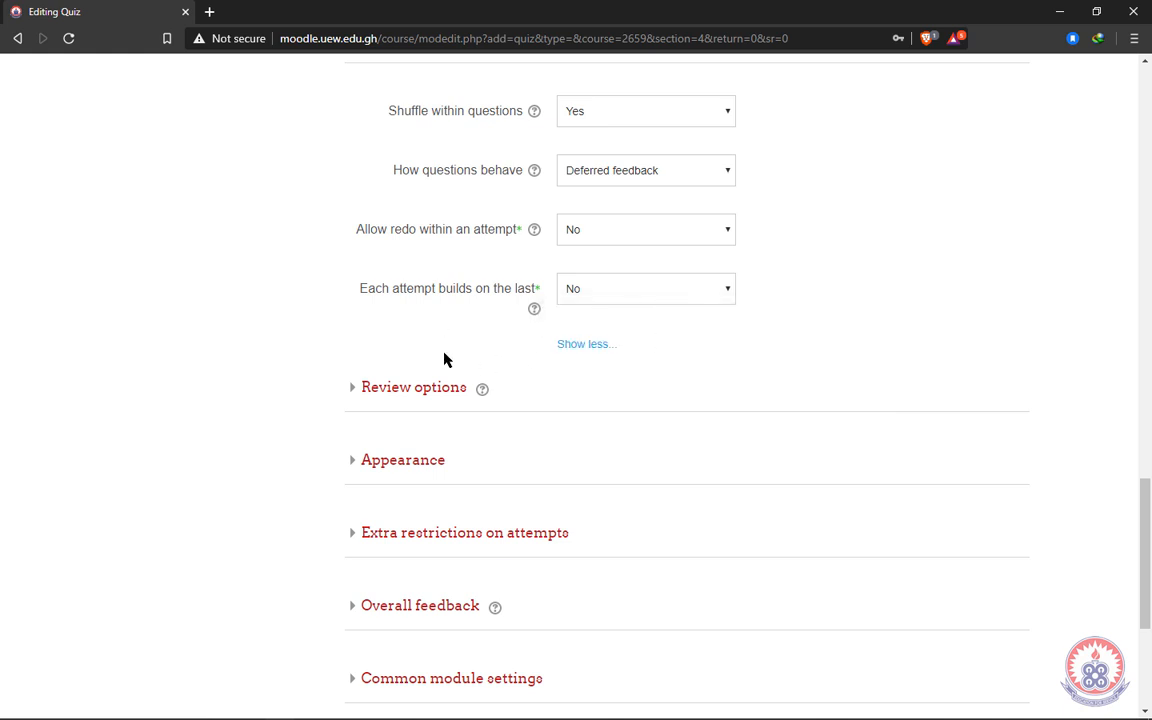
Step: Expand the Review options and disable every review item for the period during the attempt
scroll(442, 360, "down", 1)
left_click(362, 312)
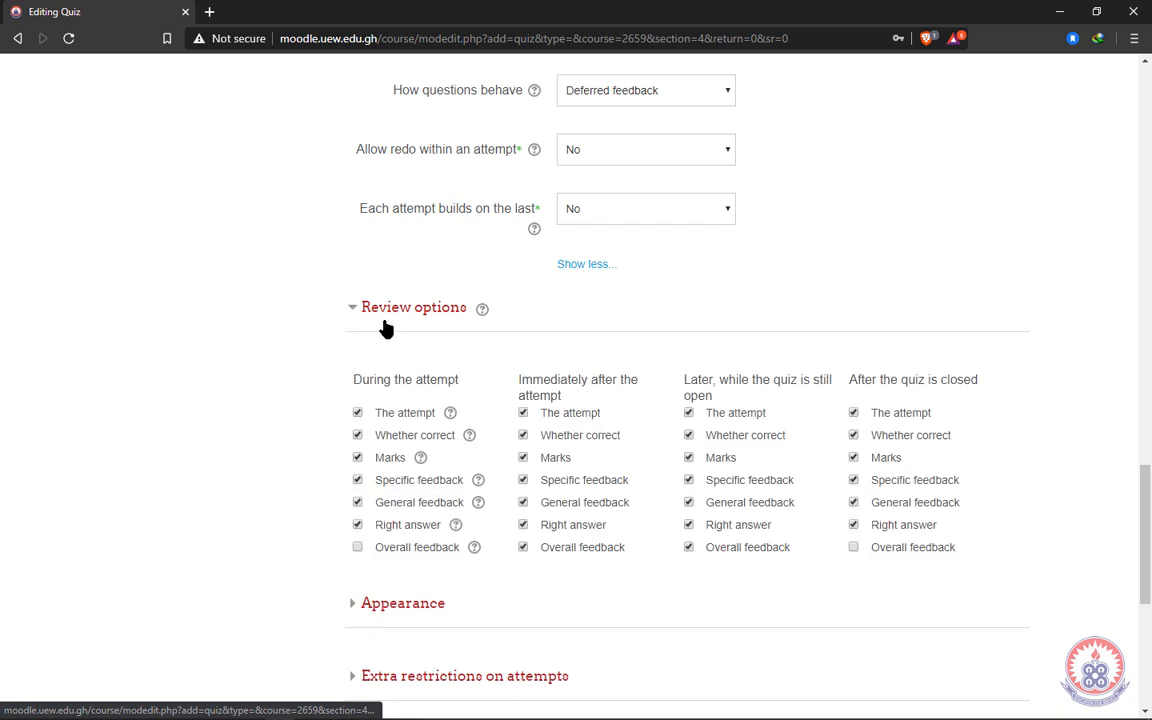
scroll(446, 385, "down", 1)
scroll(448, 385, "down", 1)
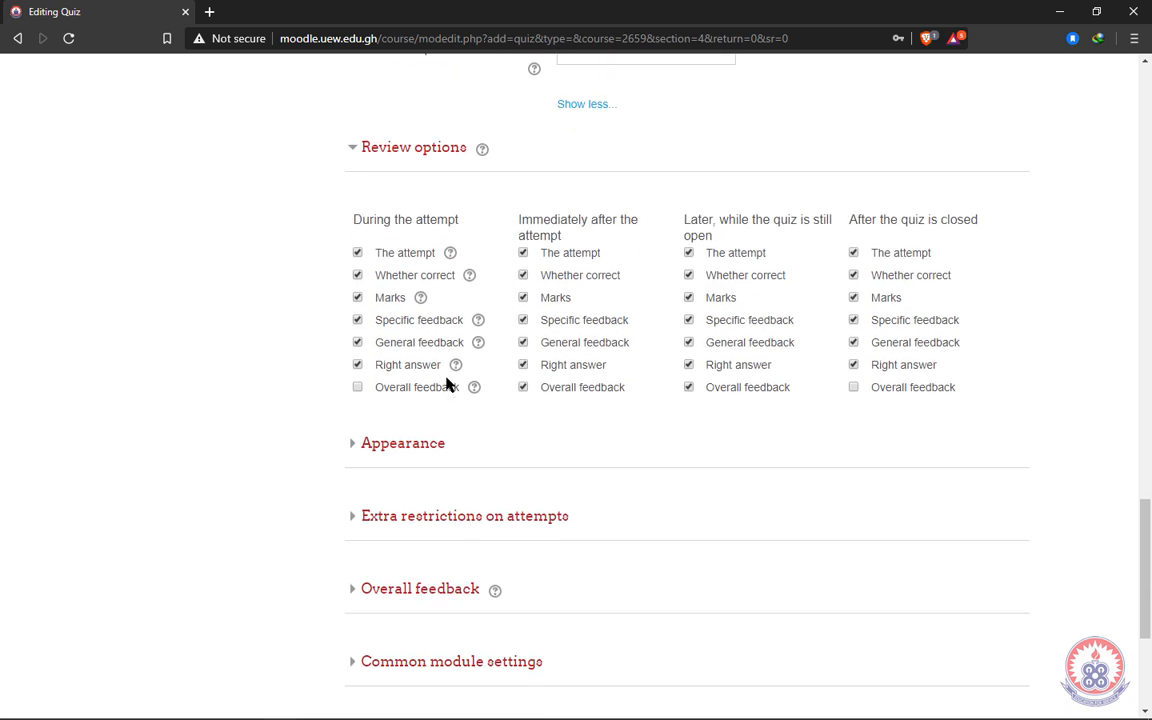
left_click(358, 253)
left_click(358, 275)
left_click(358, 297)
left_click(358, 320)
left_click(358, 342)
left_click(358, 366)
Step: For review immediately after the attempt, leave only Marks and Overall feedback enabled
left_click(523, 276)
left_click(523, 320)
left_click(523, 342)
left_click(523, 365)
Step: For review later, while the quiz is still open, leave only Marks and Overall feedback enabled
left_click(688, 253)
left_click(688, 275)
left_click(688, 320)
left_click(688, 342)
left_click(688, 365)
Step: For review after the quiz is closed, disable everything except Marks and enable Overall feedback
left_click(853, 253)
left_click(853, 275)
left_click(853, 320)
left_click(853, 342)
left_click(853, 365)
left_click(854, 388)
Step: Expand the Appearance settings and choose No image for showing the user's picture
scroll(575, 355, "down", 2)
left_click(368, 283)
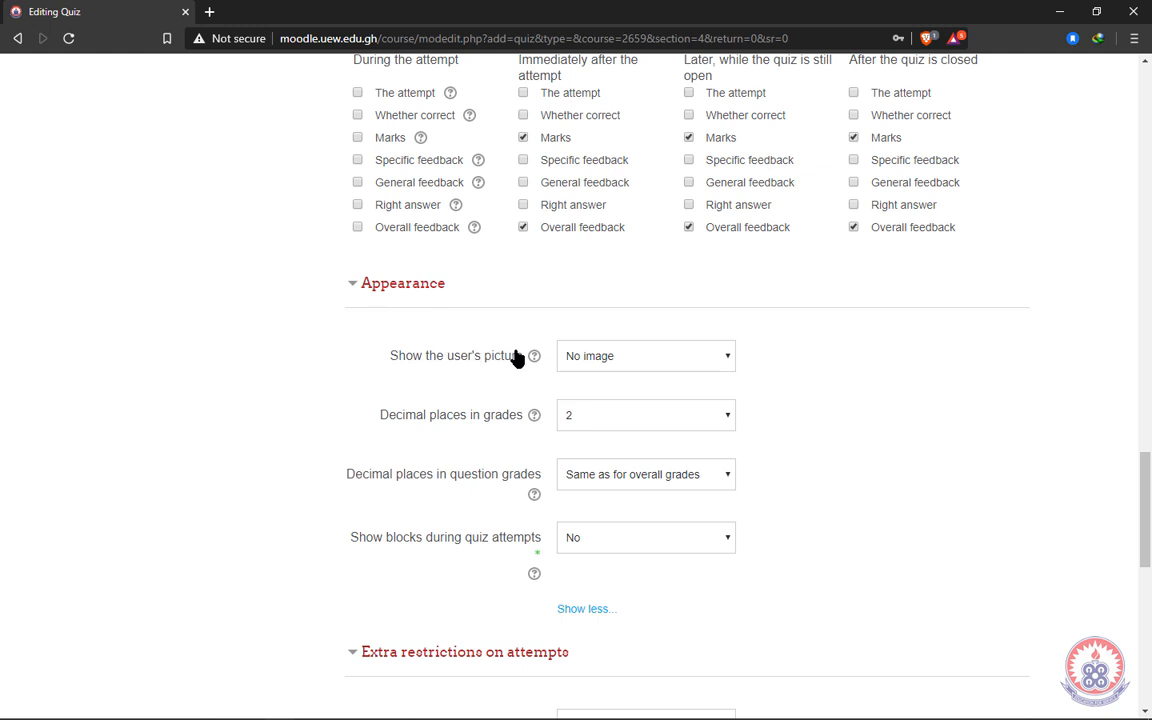
left_click(650, 362)
left_click(617, 380)
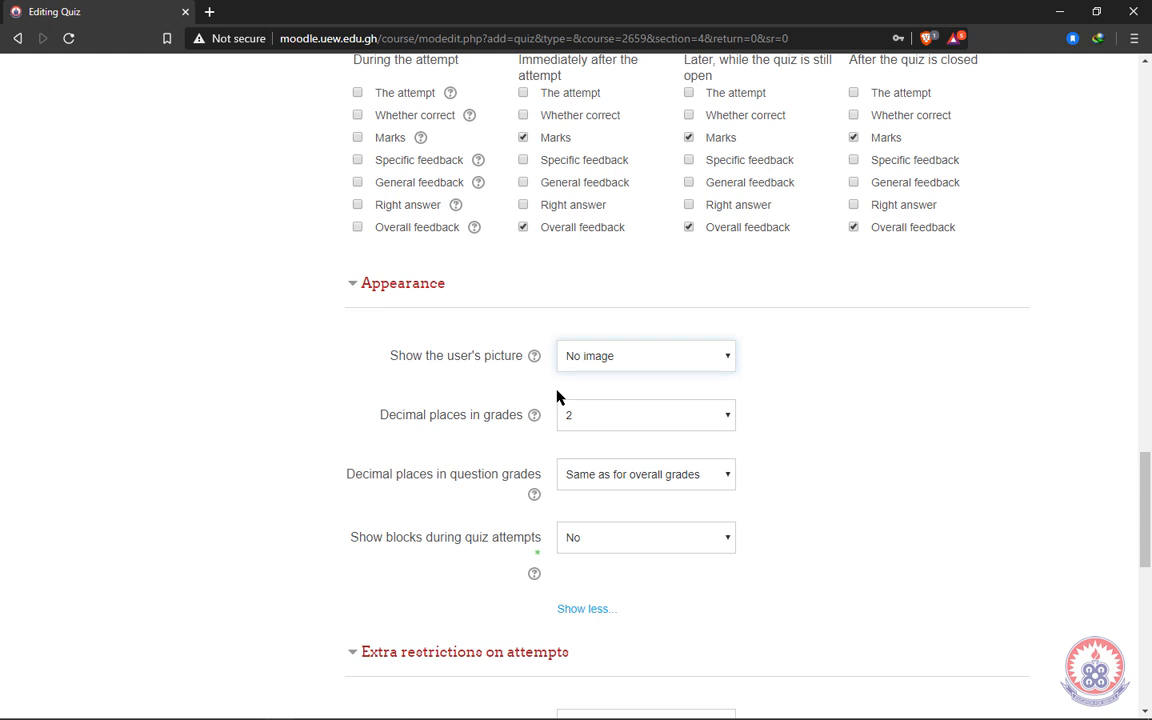
Step: Use 2 decimal places in grades and choose Same as for overall grades for the question grades
left_click(650, 420)
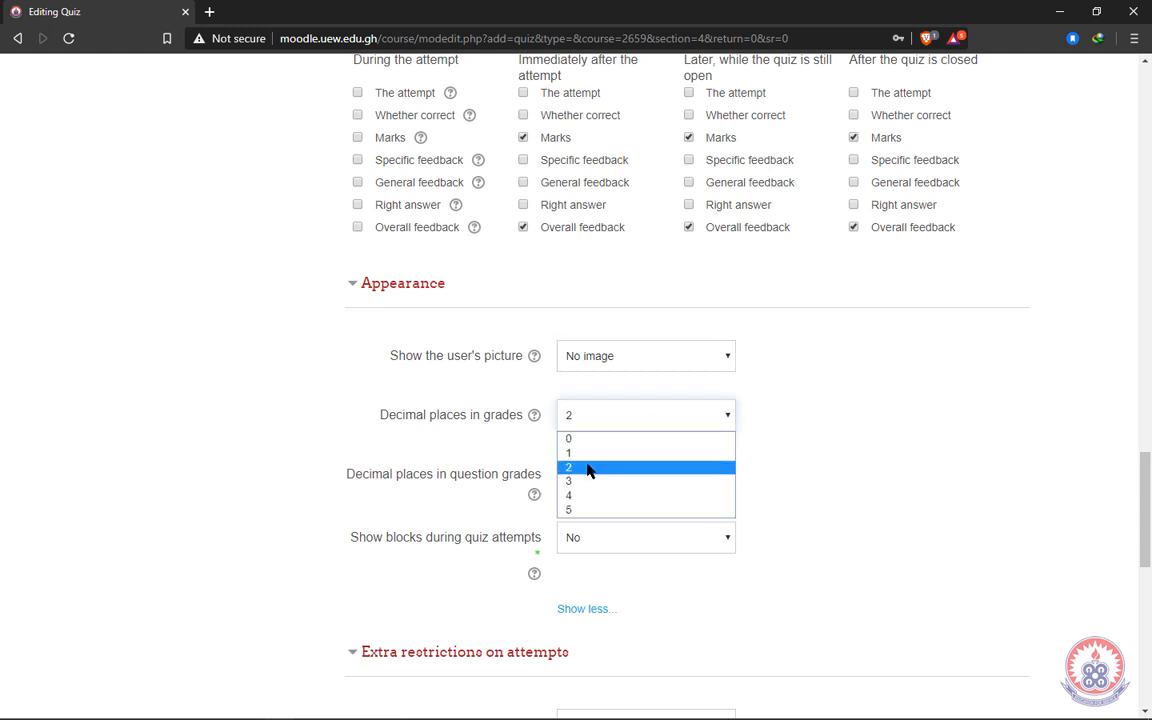
left_click(587, 468)
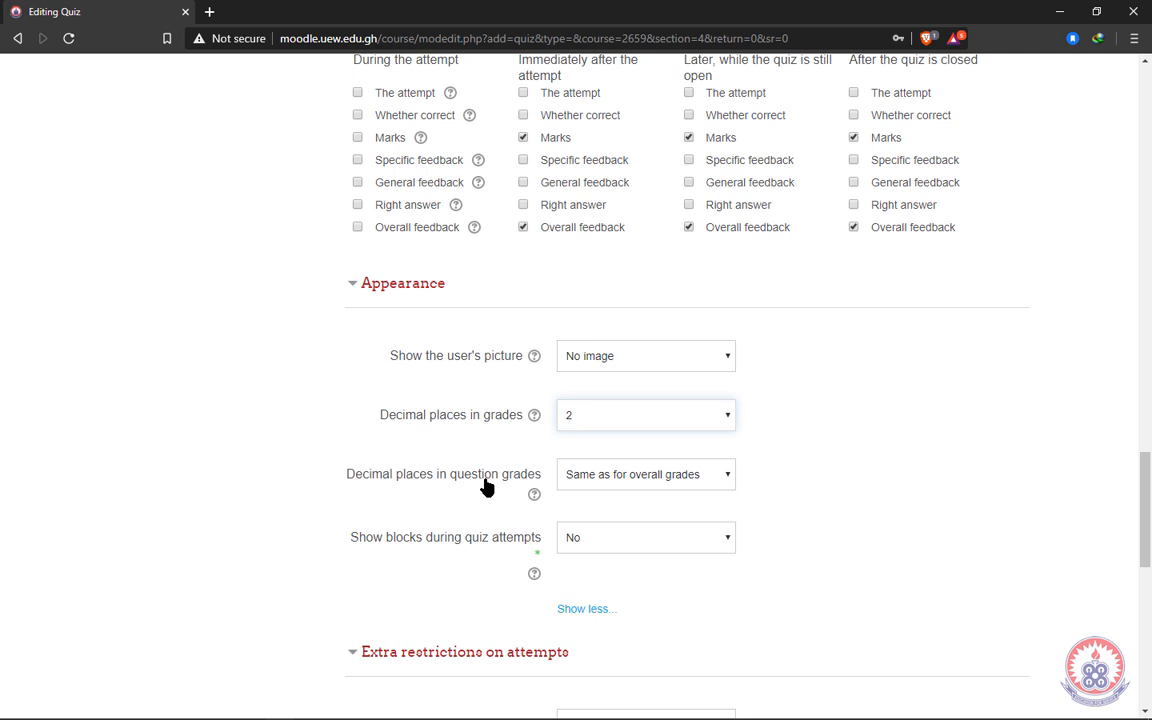
left_click(722, 479)
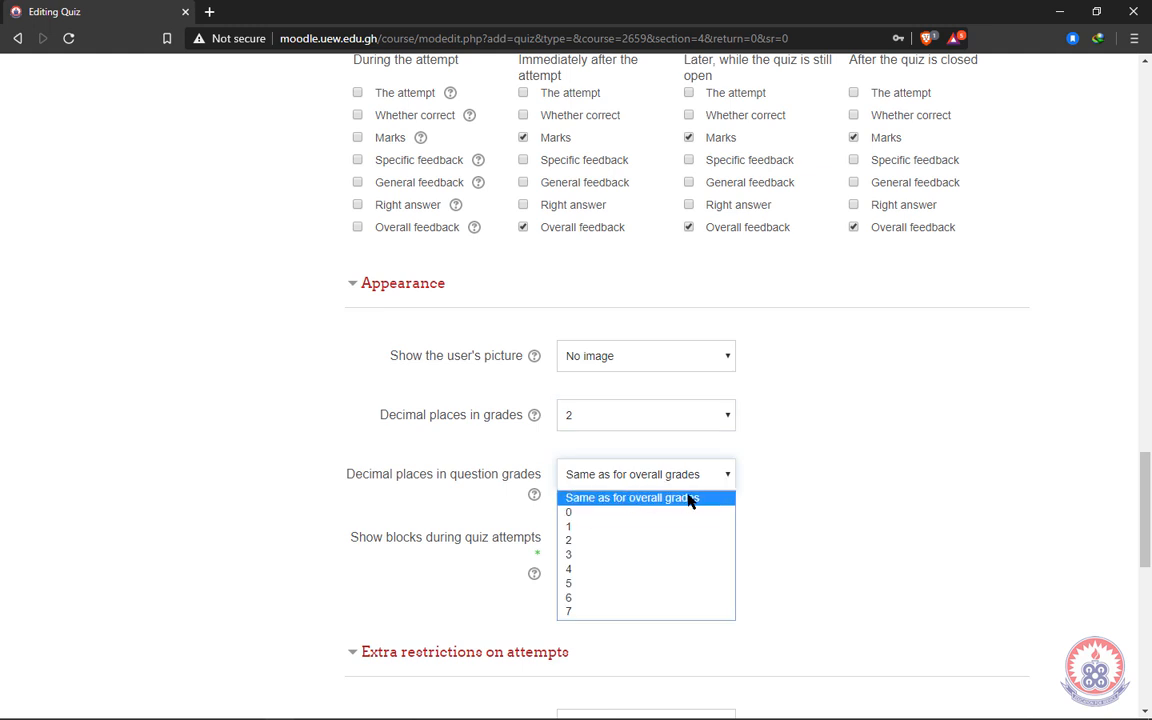
left_click(685, 503)
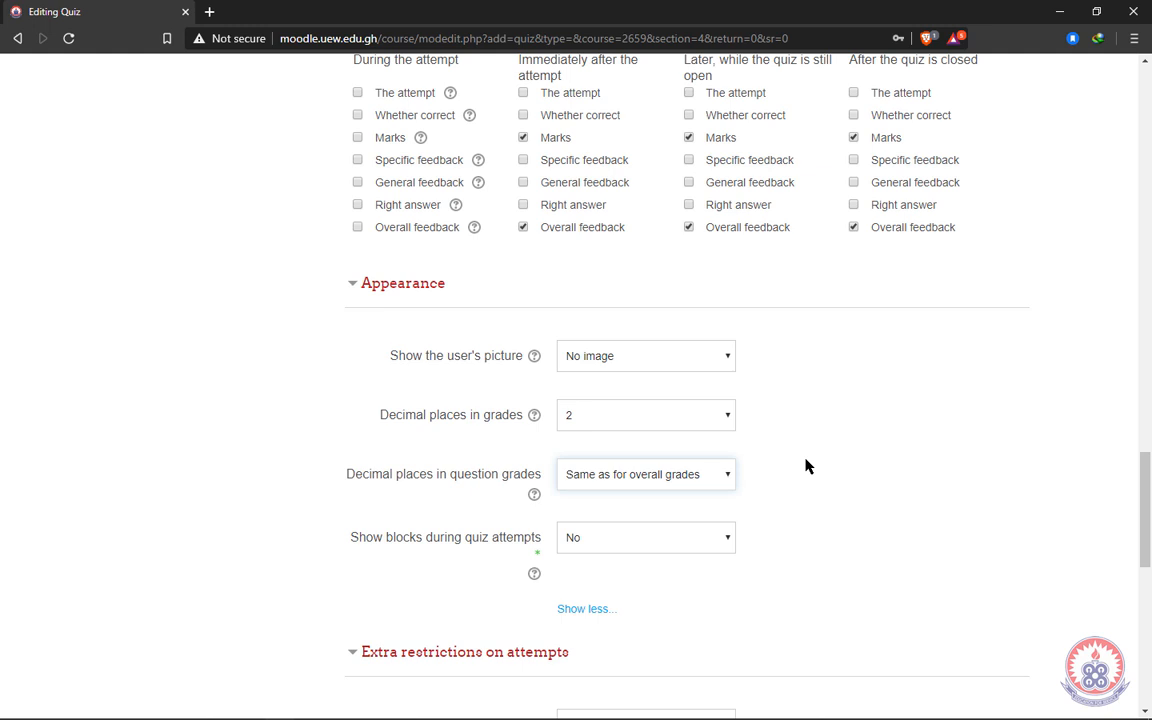
Step: Examine the password, network address, enforced delay and browser security settings under Extra restrictions on attempts
scroll(806, 466, "down", 4)
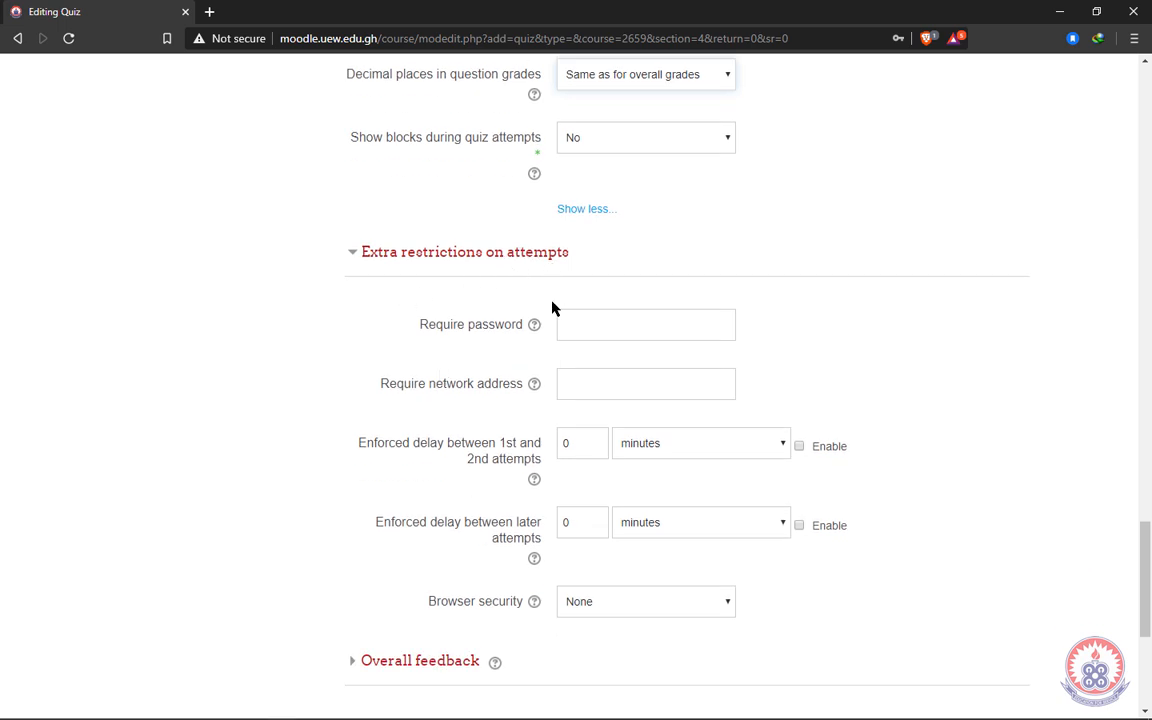
left_click(631, 325)
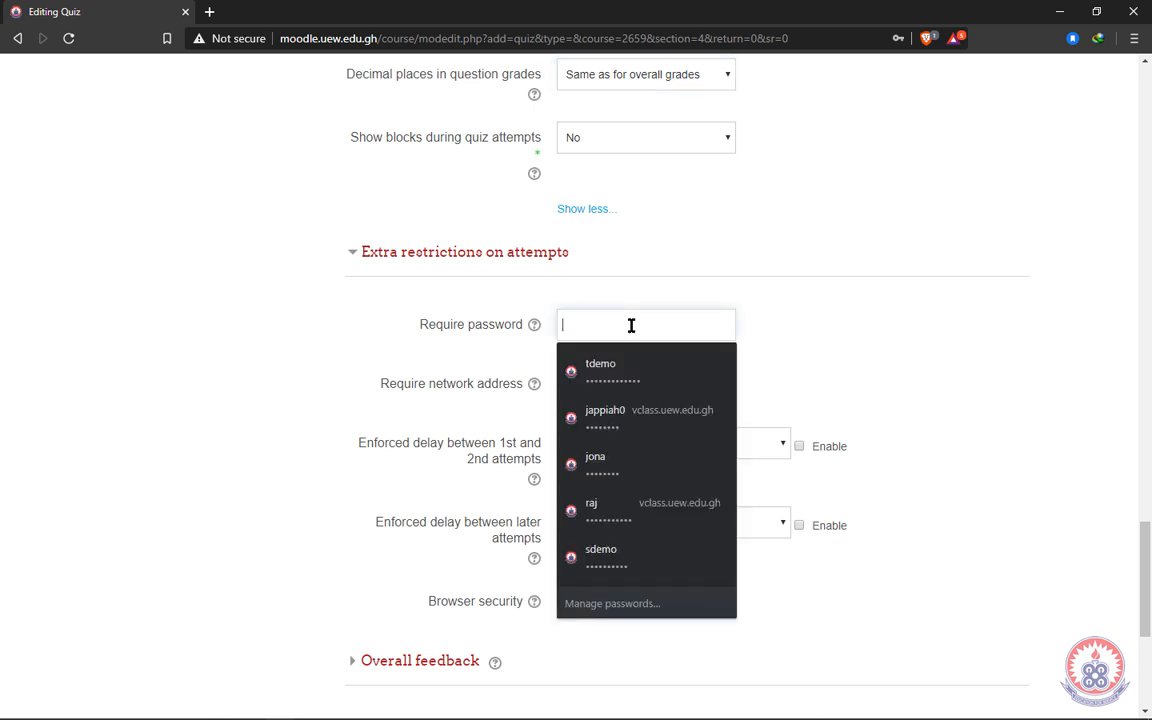
left_click(836, 321)
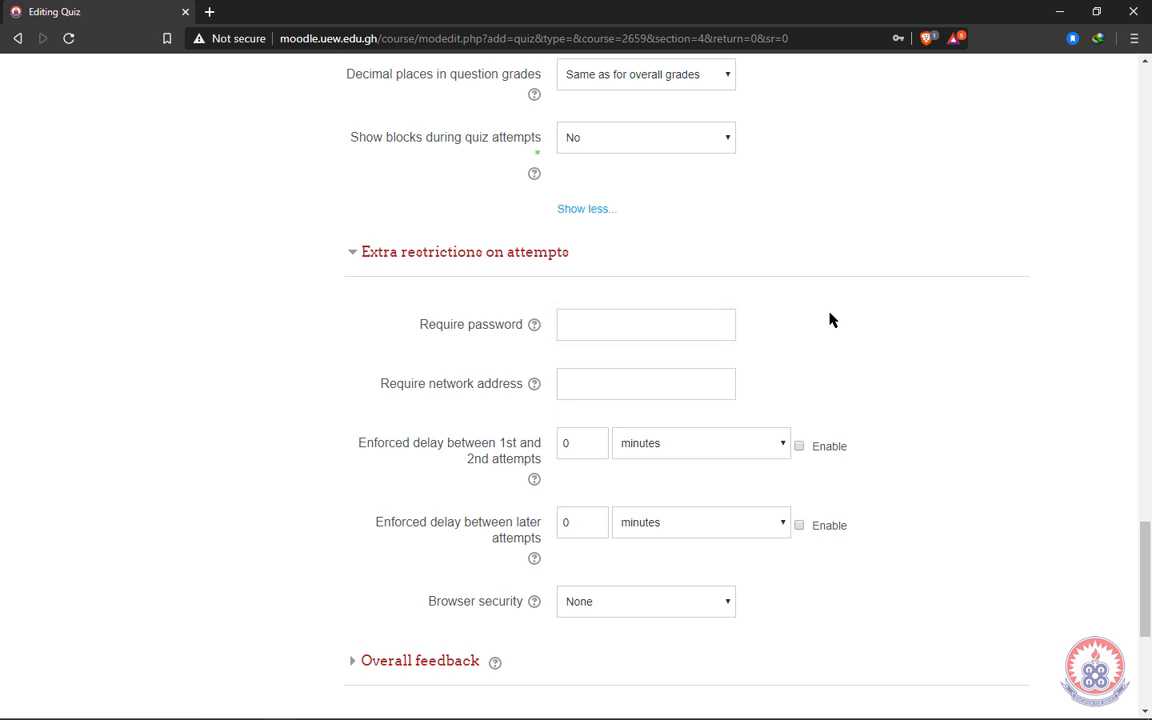
left_click(594, 325)
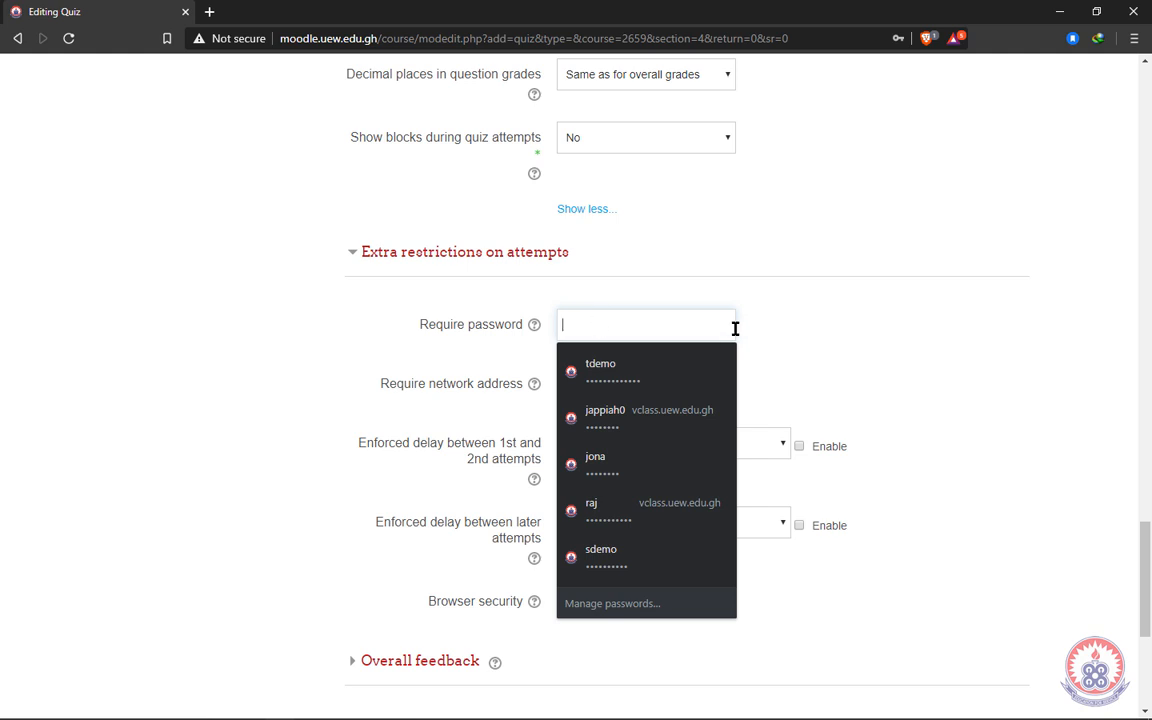
left_click(783, 324)
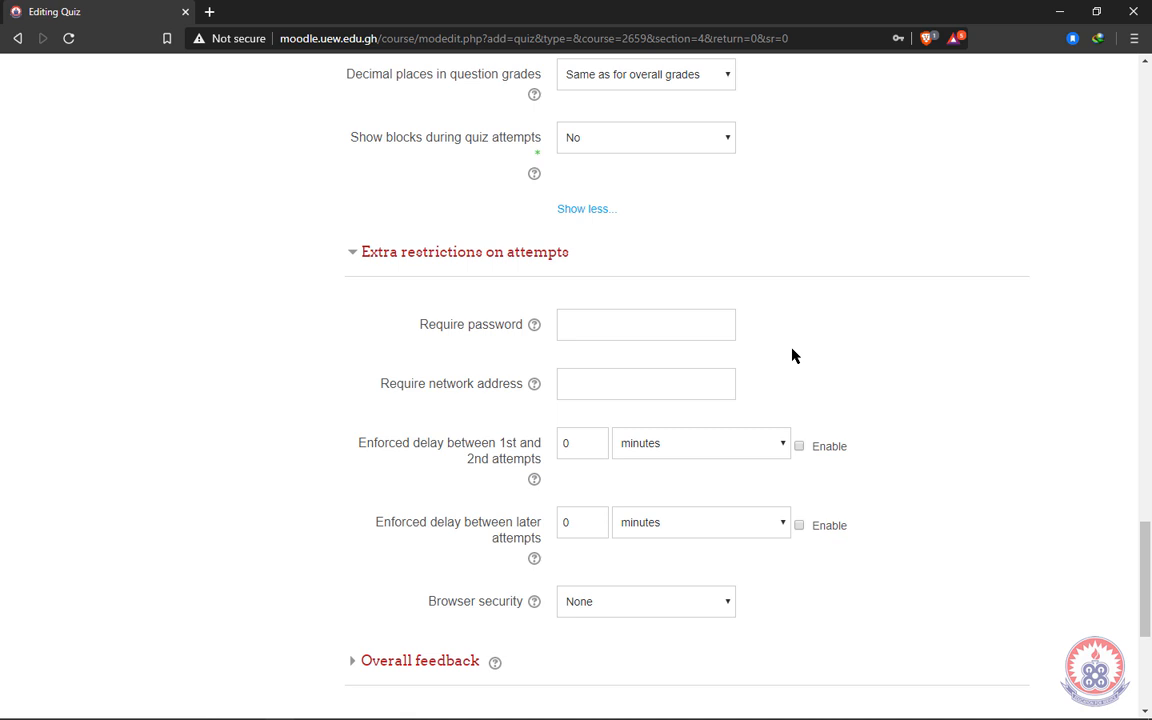
scroll(817, 364, "down", 3)
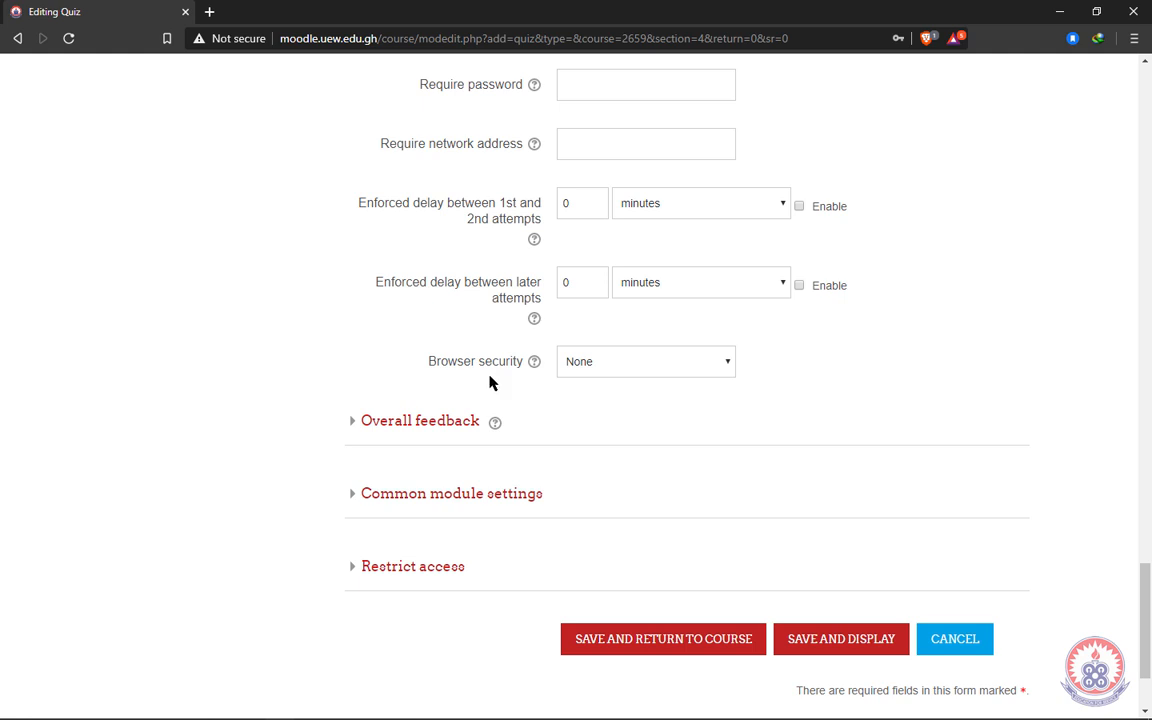
Step: In the Overall feedback settings, set the first editable grade boundary to 80% and enter Excellent as the feedback above it
scroll(607, 386, "down", 3)
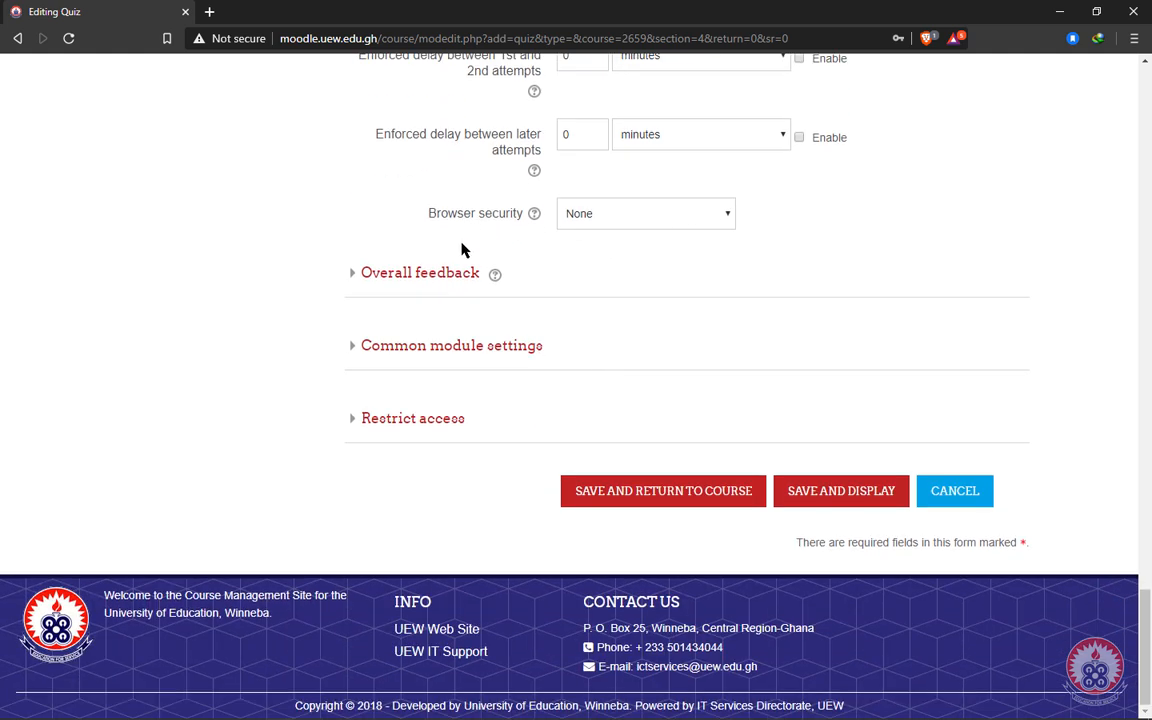
left_click(350, 276)
scroll(378, 386, "down", 2)
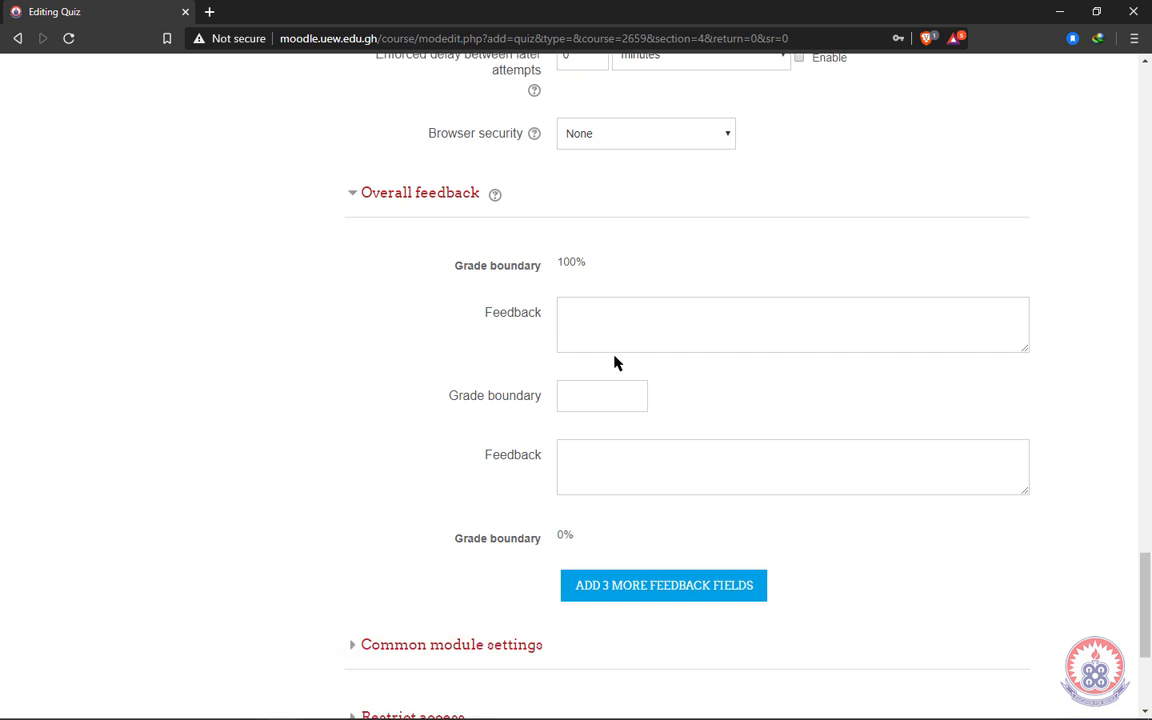
left_click(598, 408)
type("80%")
left_click(612, 323)
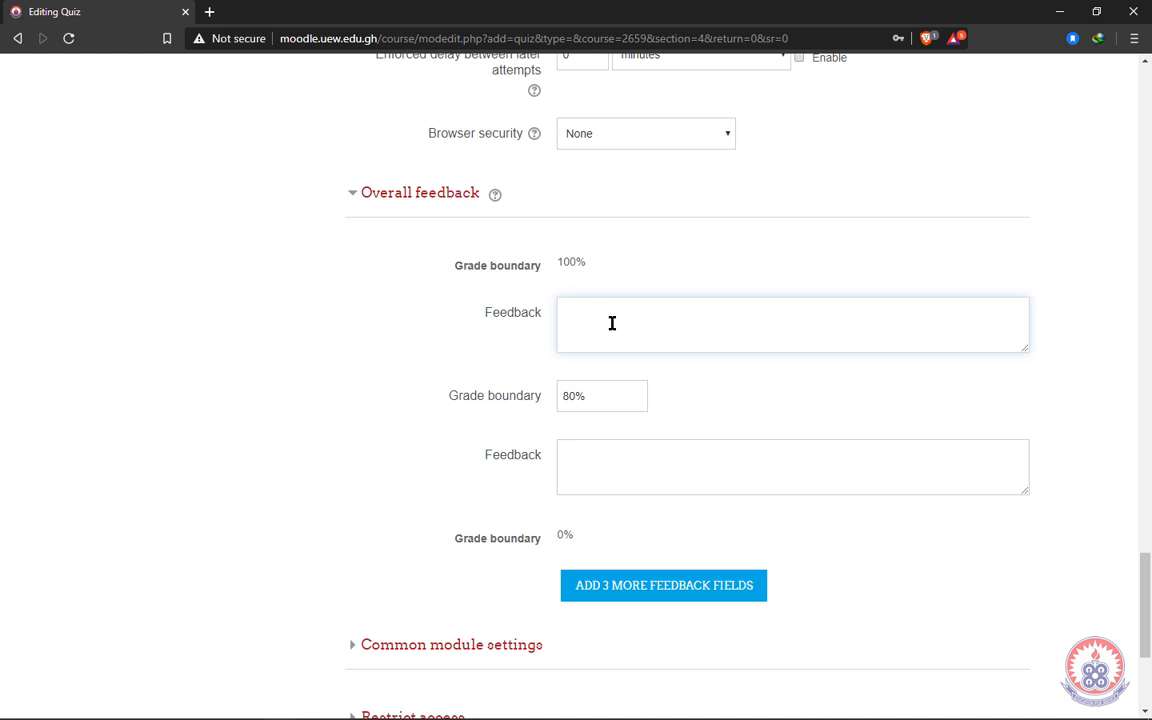
type("Excellent")
Step: Add three more overall feedback fields, set the next grade boundaries to 60% and 40%, and enter Very Good and Good as their feedback
scroll(640, 368, "down", 2)
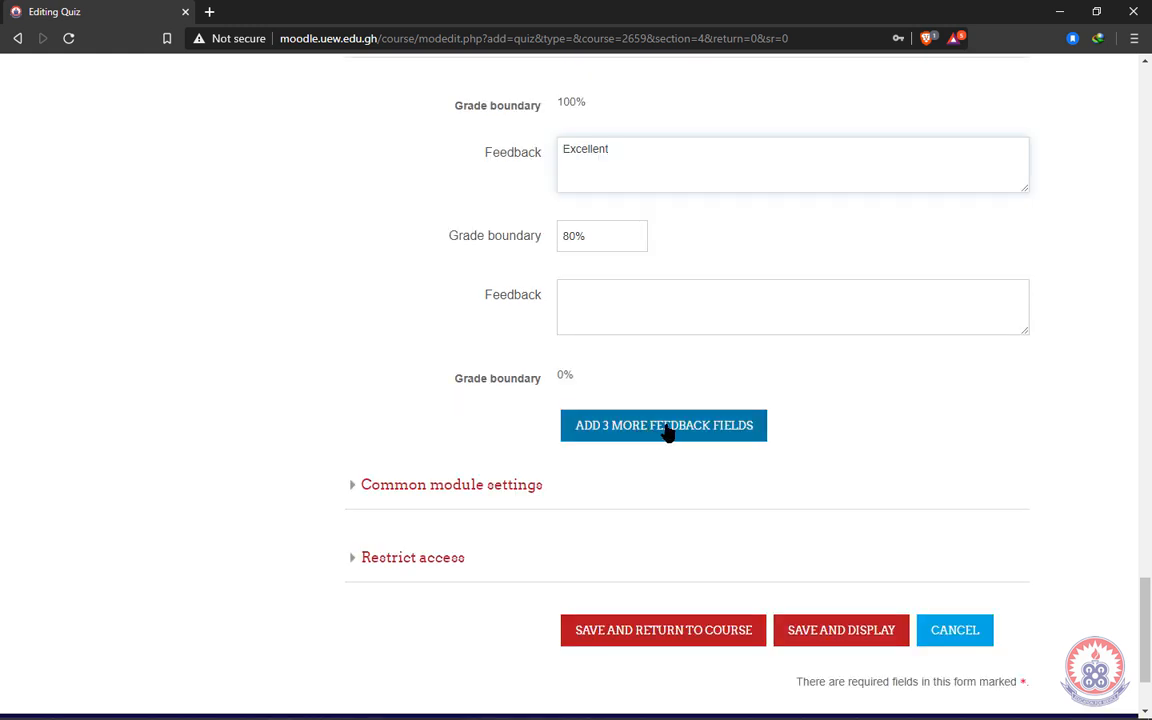
left_click(668, 432)
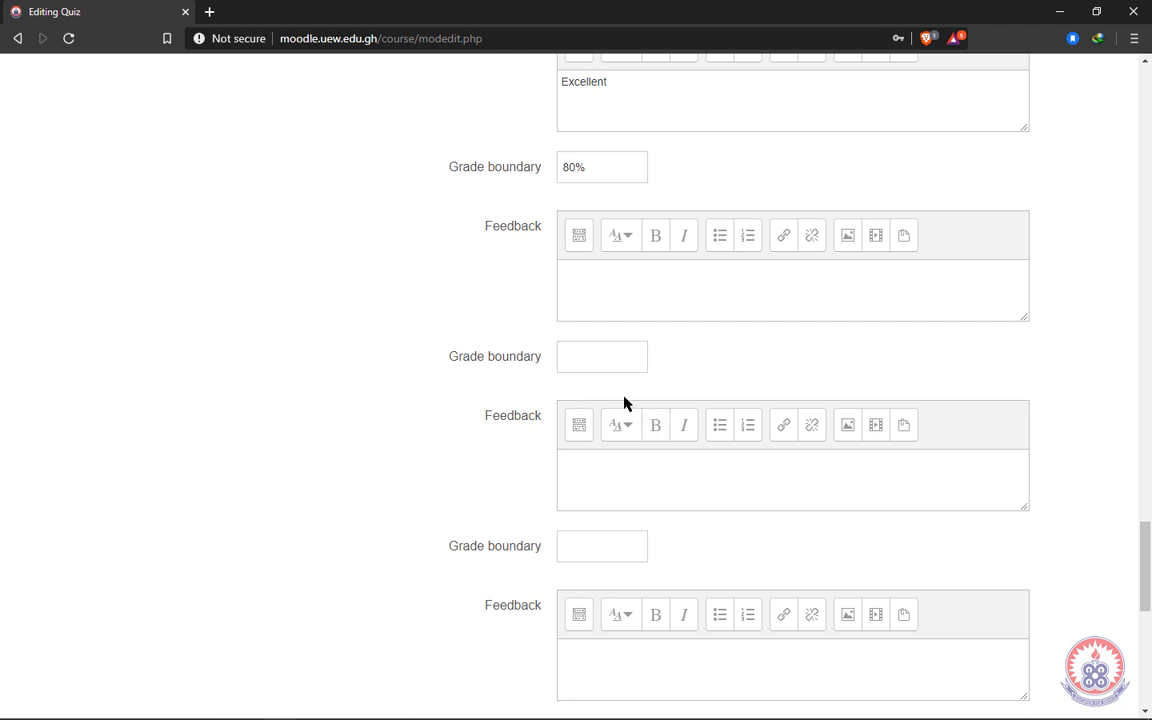
left_click(607, 357)
type("60%")
left_click(602, 288)
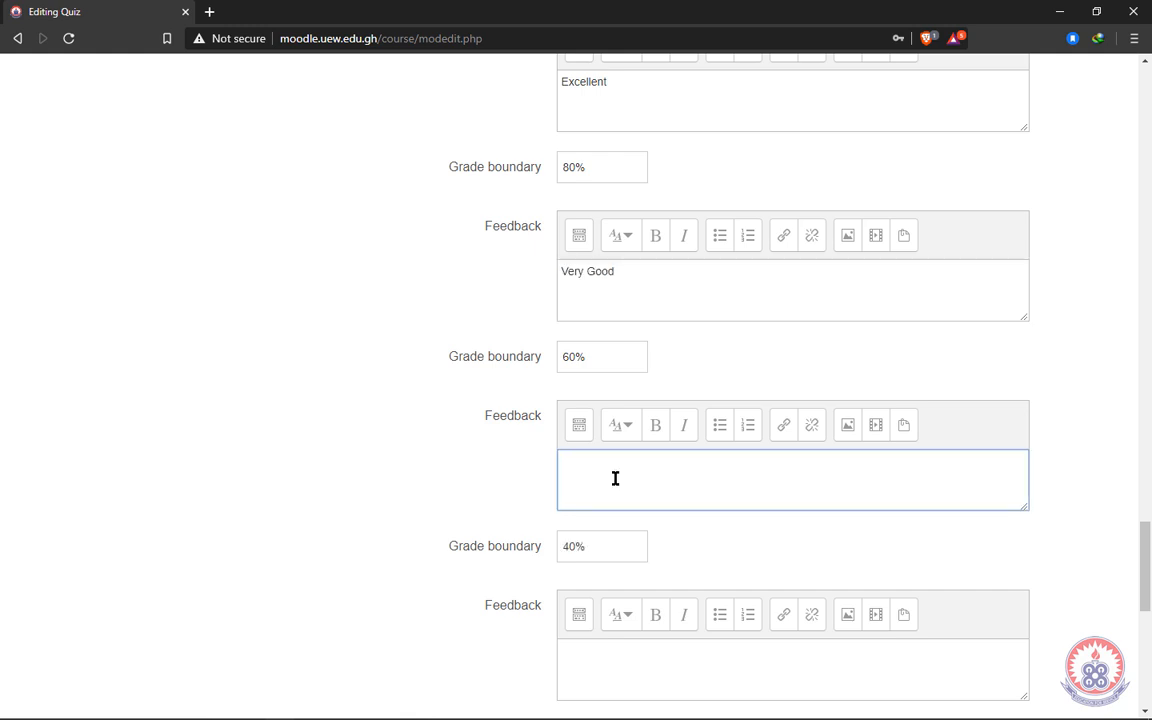
type("Good")
Step: Set the last editable grade boundary to 20% and enter Satisfactory above it and Sit up below it as feedback
scroll(615, 478, "down", 3)
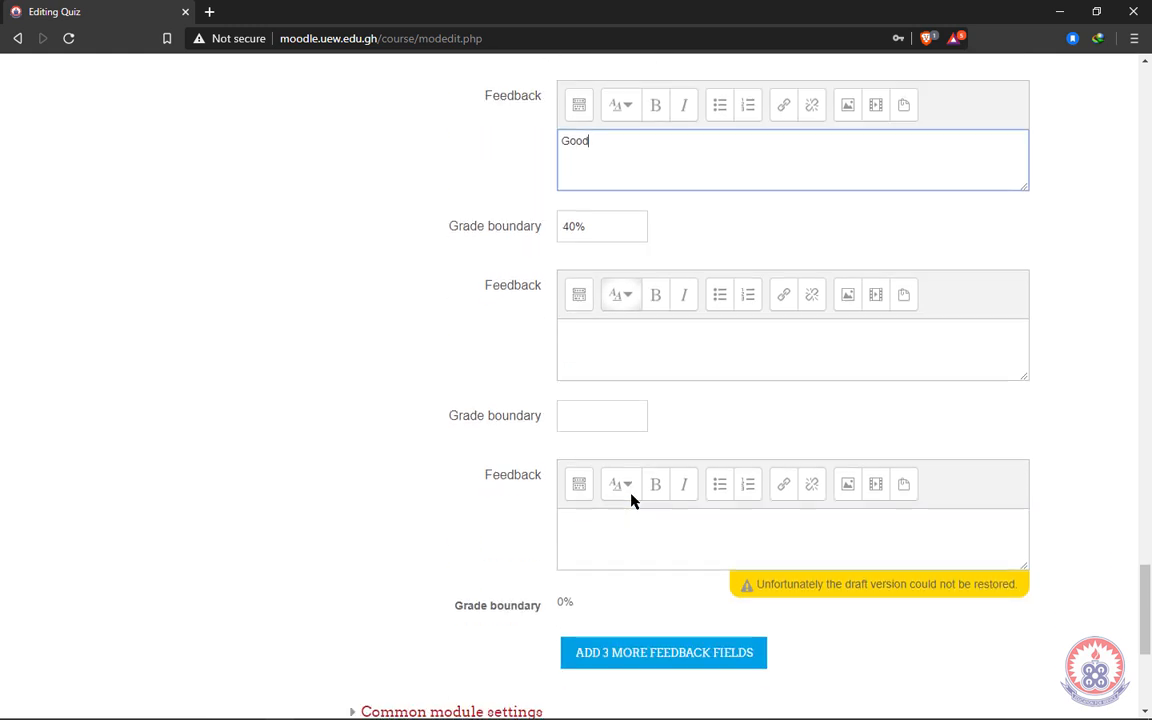
left_click(589, 420)
type("20")
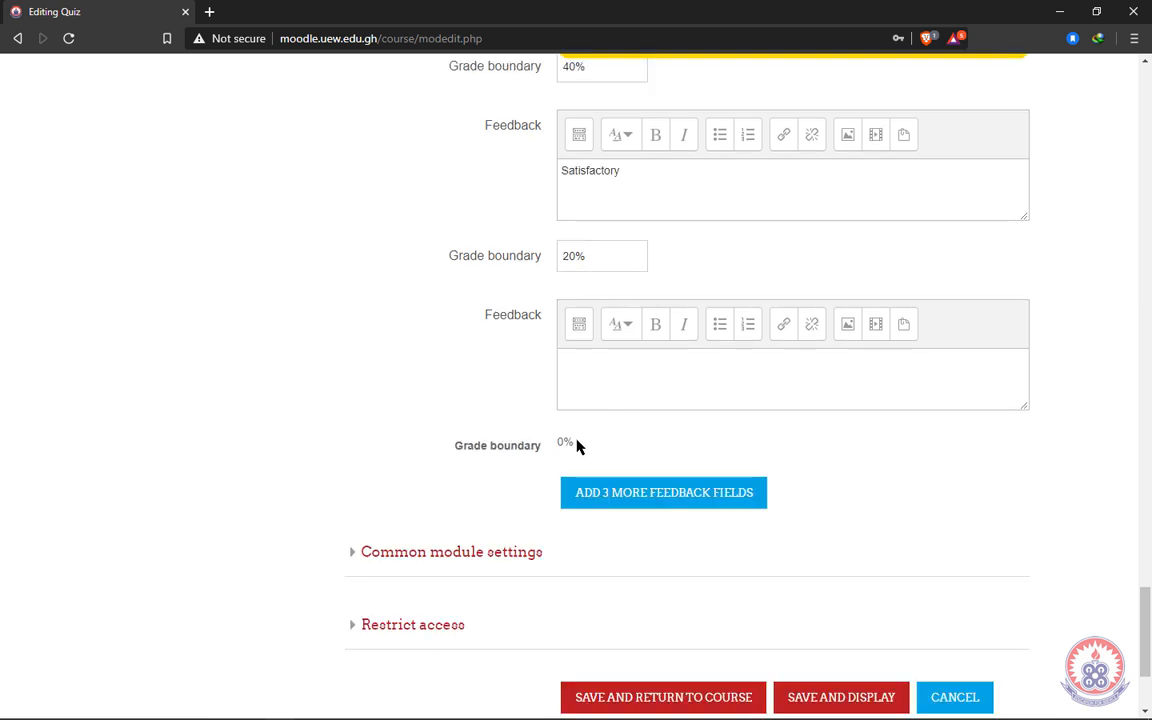
left_click(617, 363)
type("Sit up")
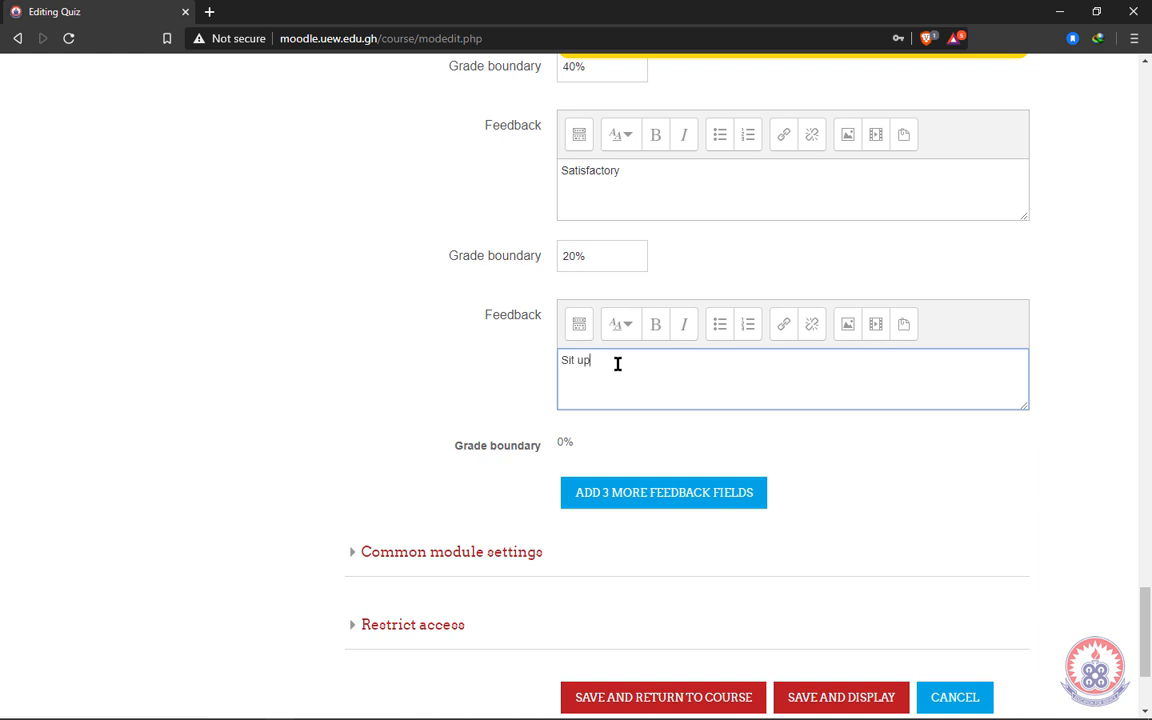
Step: Review the overall feedback grade boundaries against the feedback text entered for each range
scroll(404, 437, "up", 6)
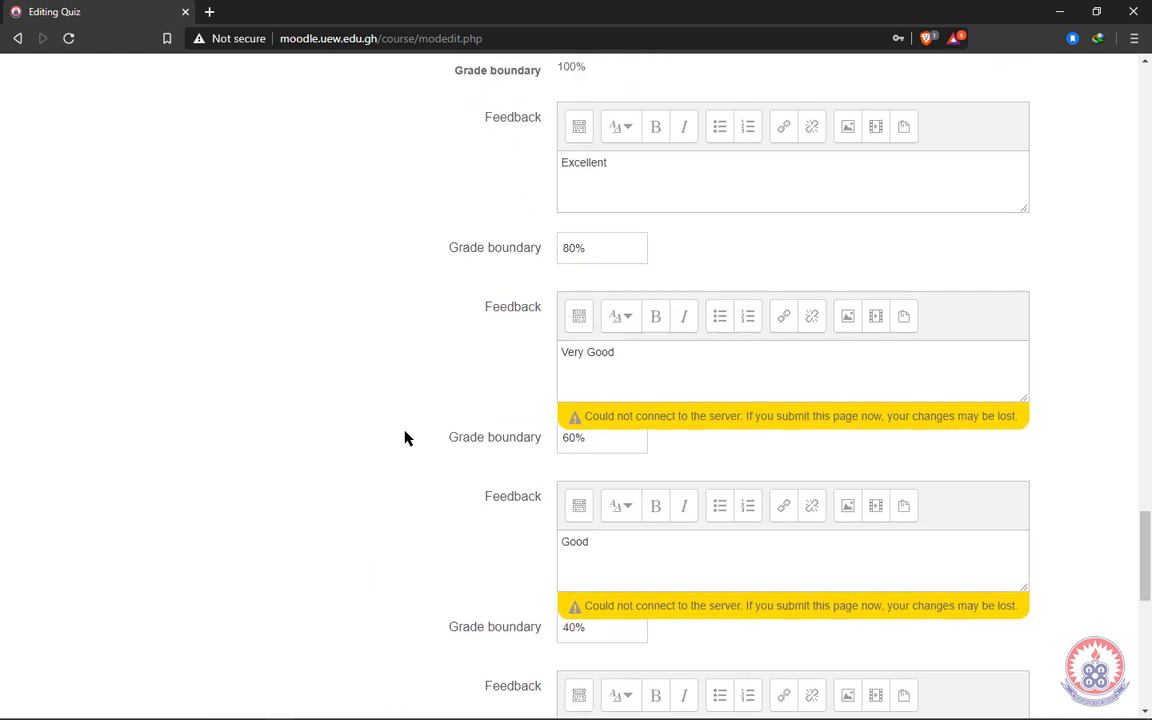
scroll(404, 437, "up", 2)
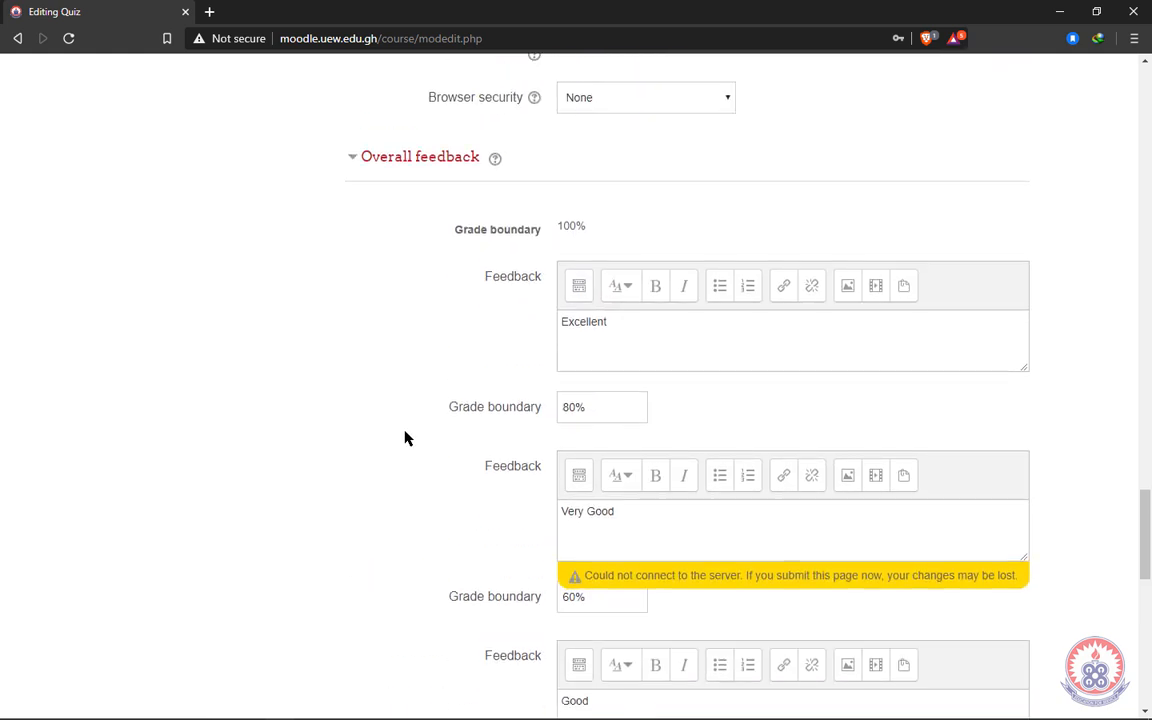
left_click_drag(617, 406, 532, 419)
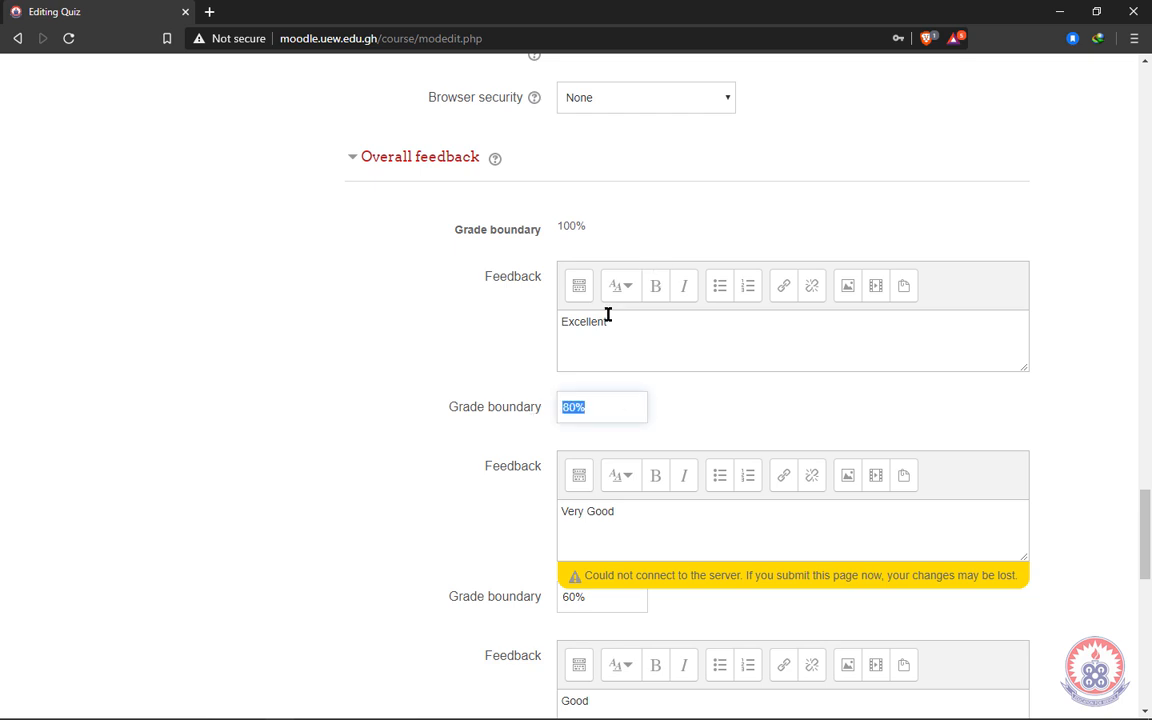
scroll(386, 450, "up", 2)
scroll(386, 452, "down", 4)
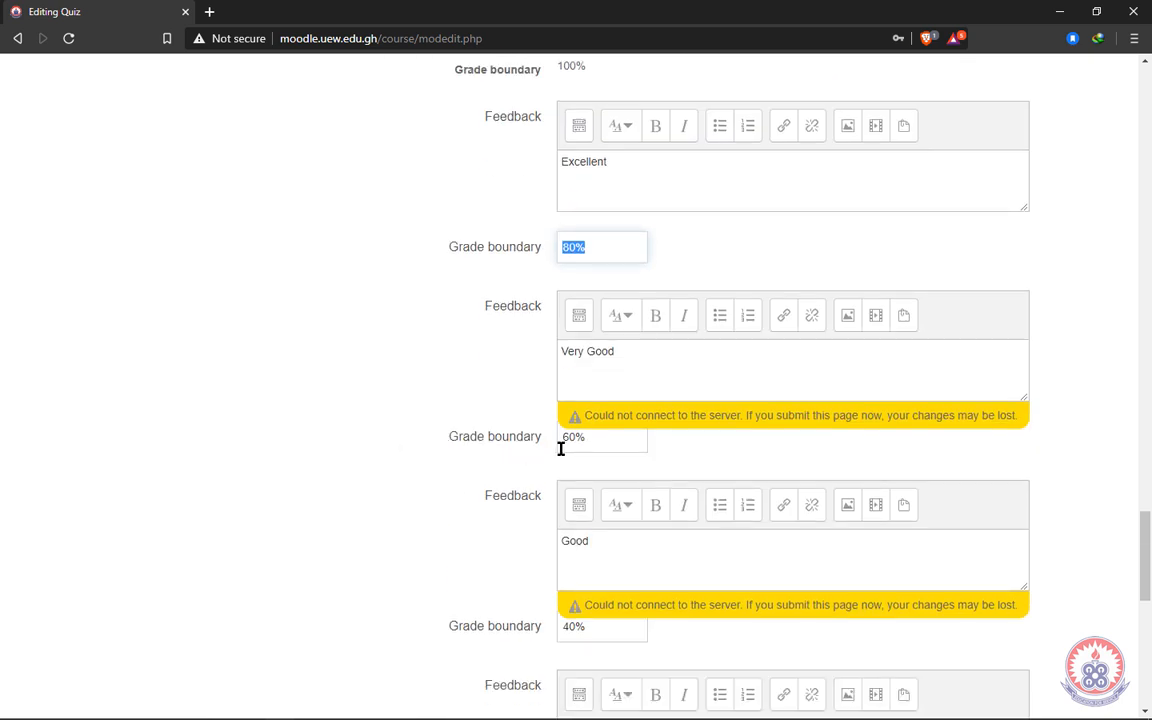
left_click_drag(576, 352, 530, 357)
scroll(470, 407, "down", 3)
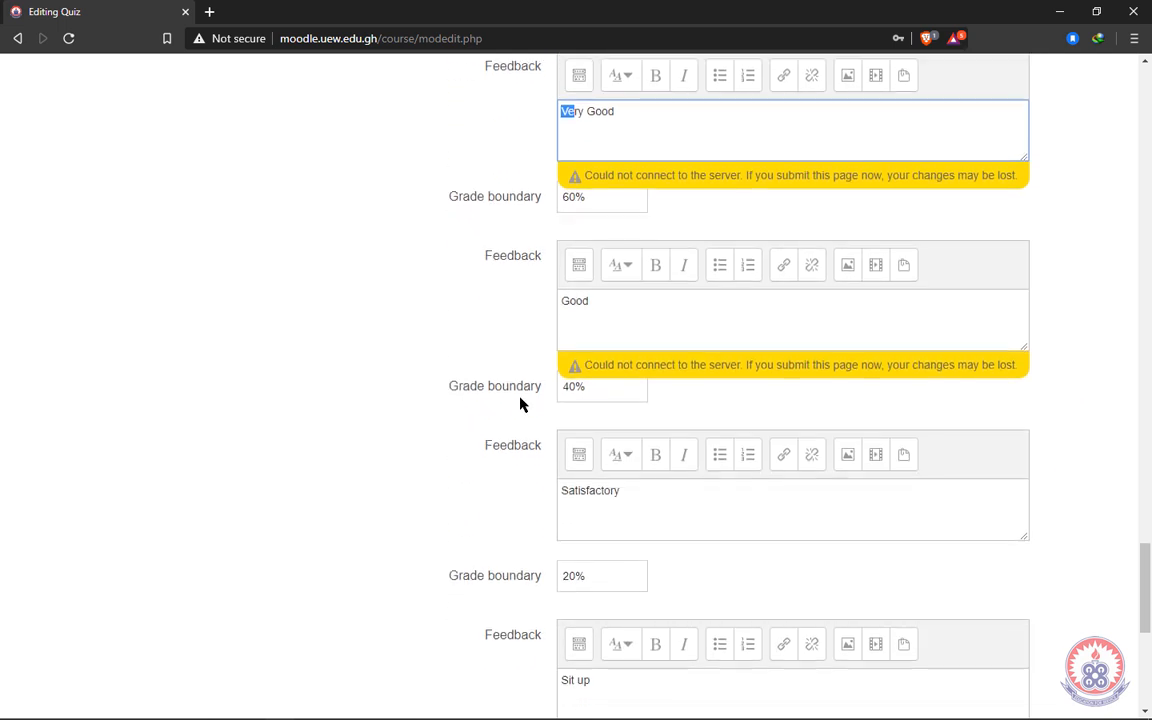
left_click_drag(589, 388, 557, 383)
left_click(597, 293)
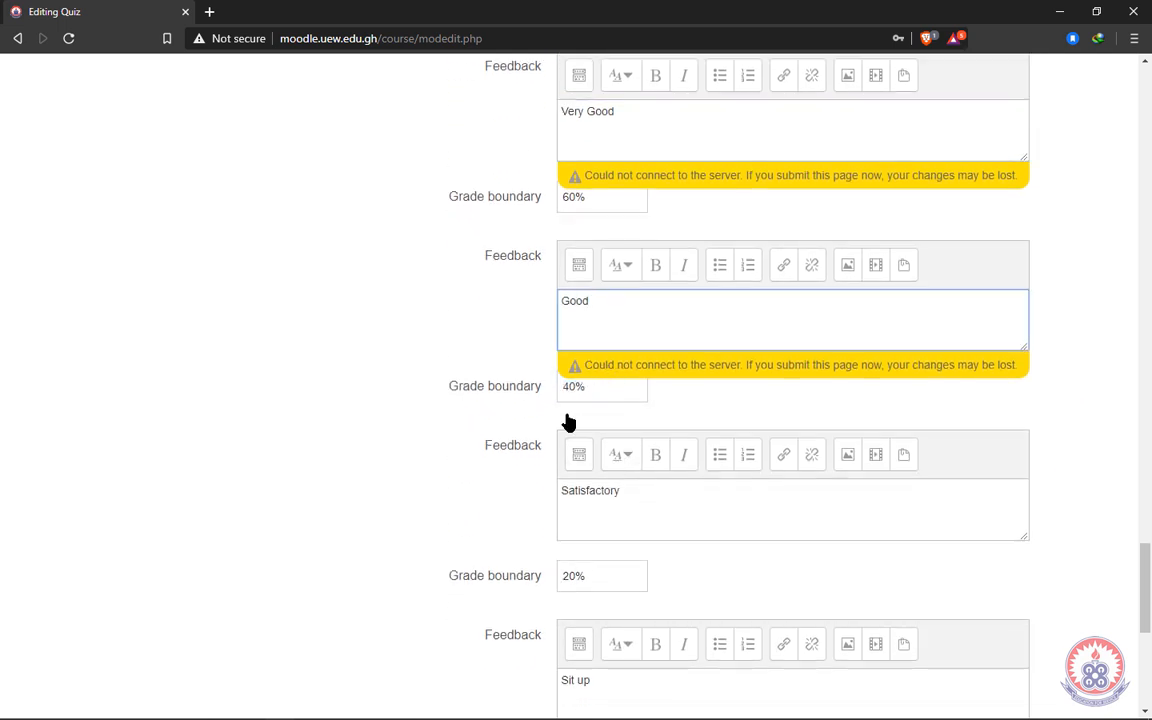
Step: Expand the Common module settings and choose Show for the quiz's visibility
scroll(452, 455, "down", 5)
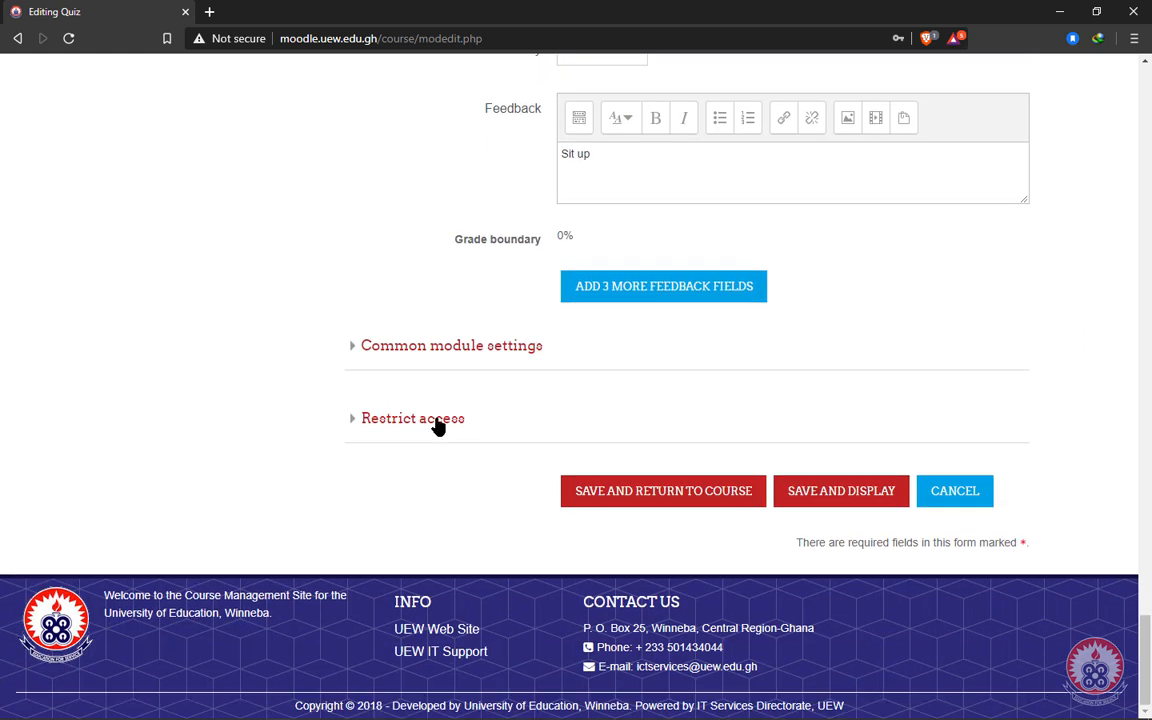
left_click(353, 346)
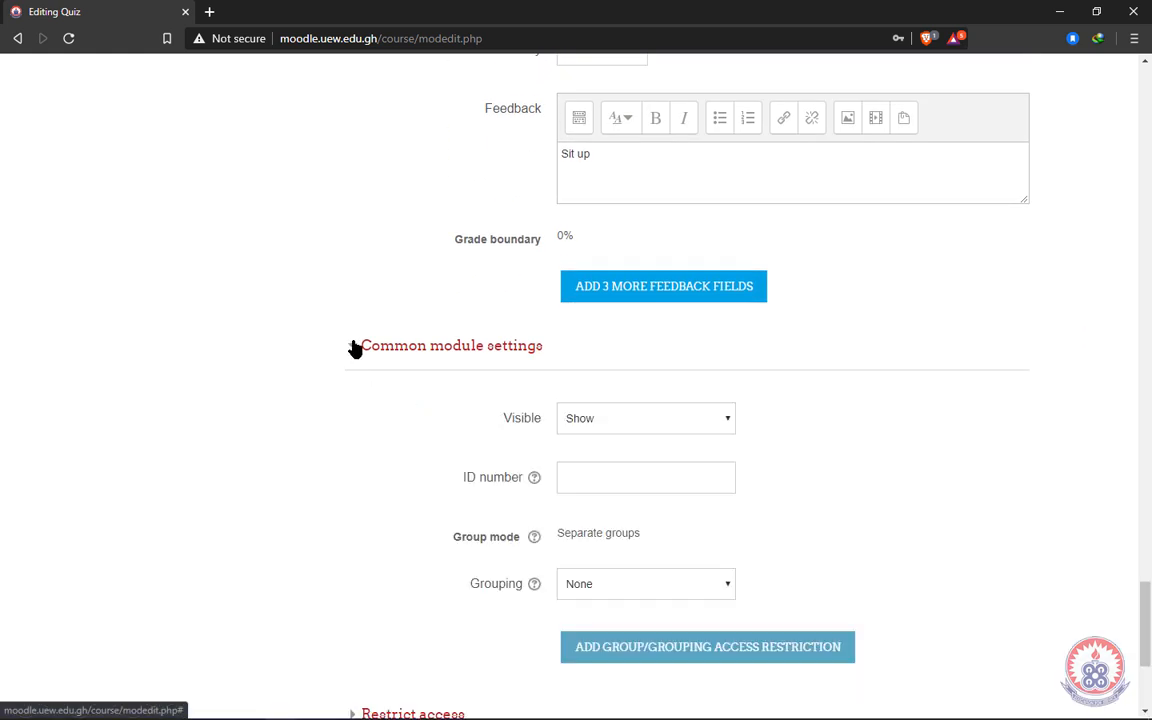
scroll(480, 360, "down", 2)
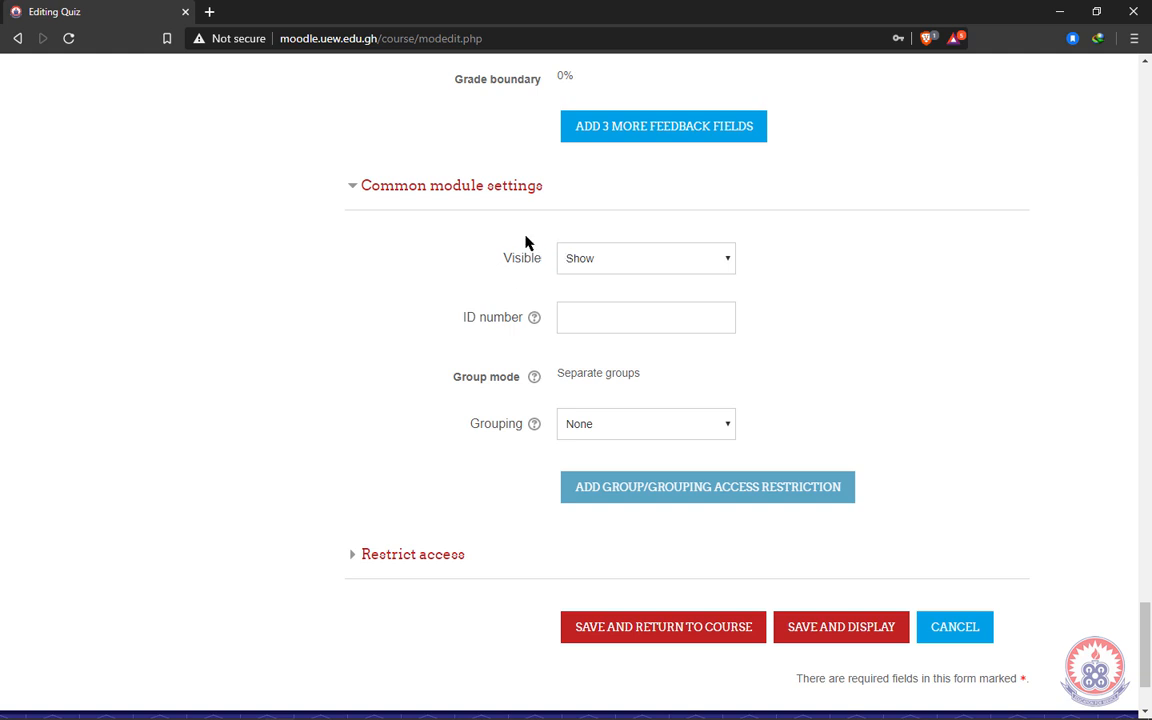
left_click(726, 262)
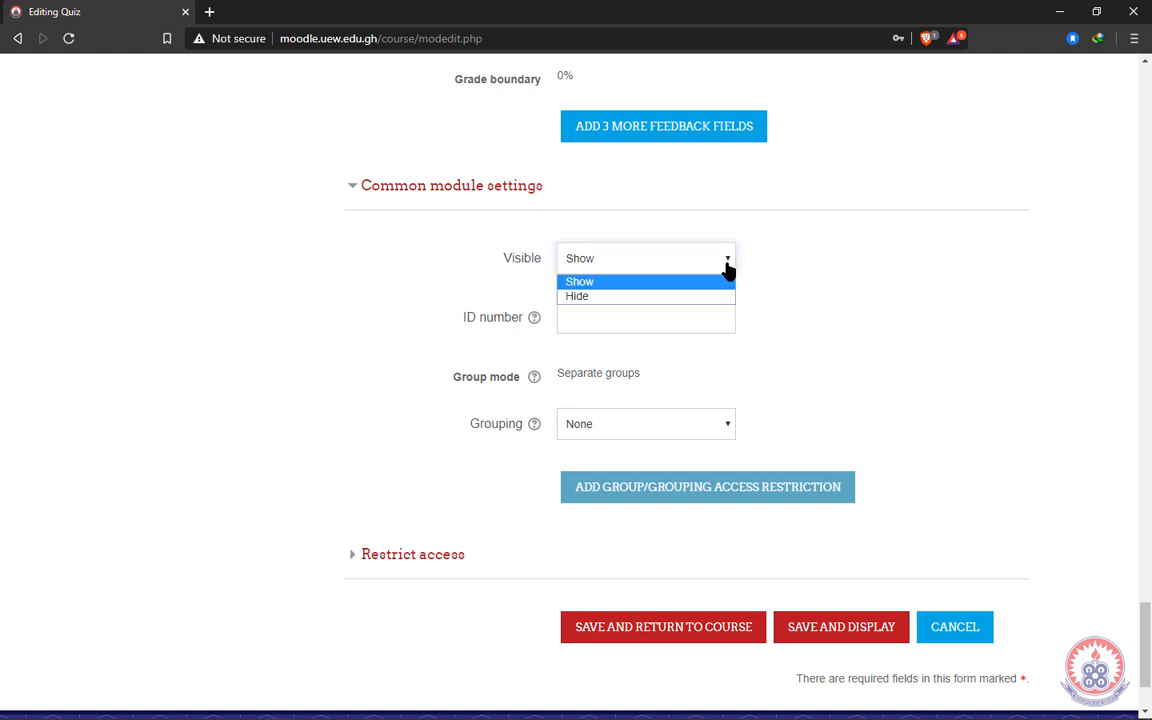
left_click(566, 282)
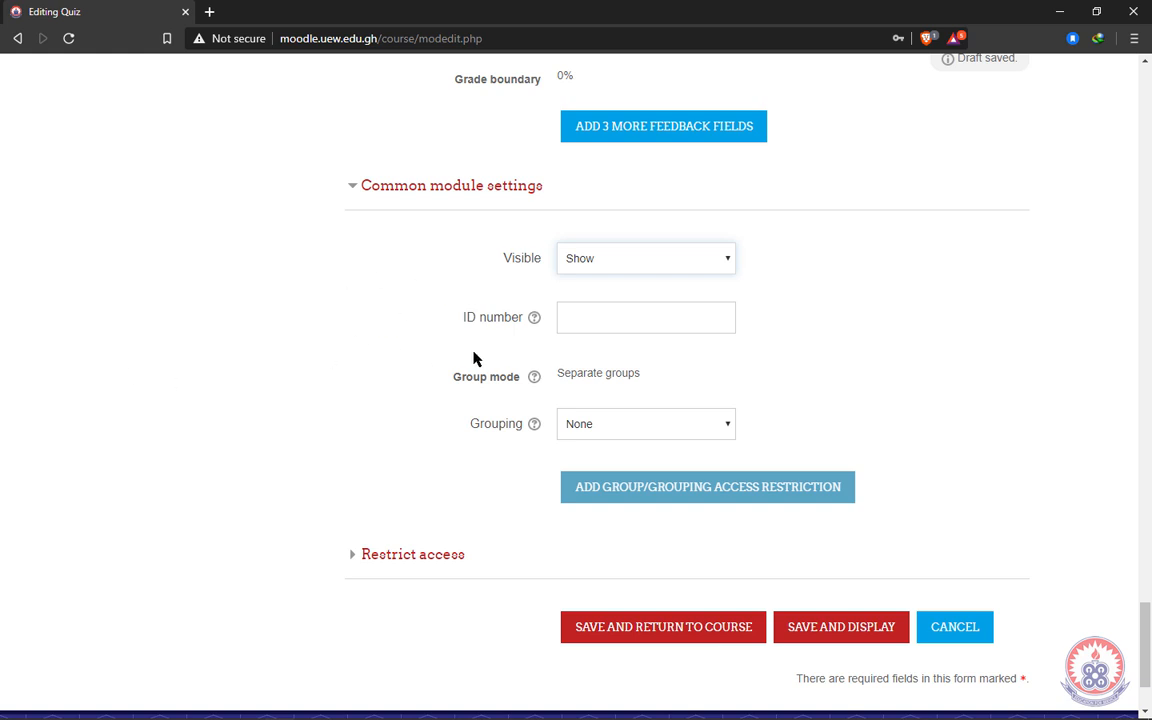
Step: Examine the ID number, group mode and available grouping options in the Common module settings
left_click(618, 318)
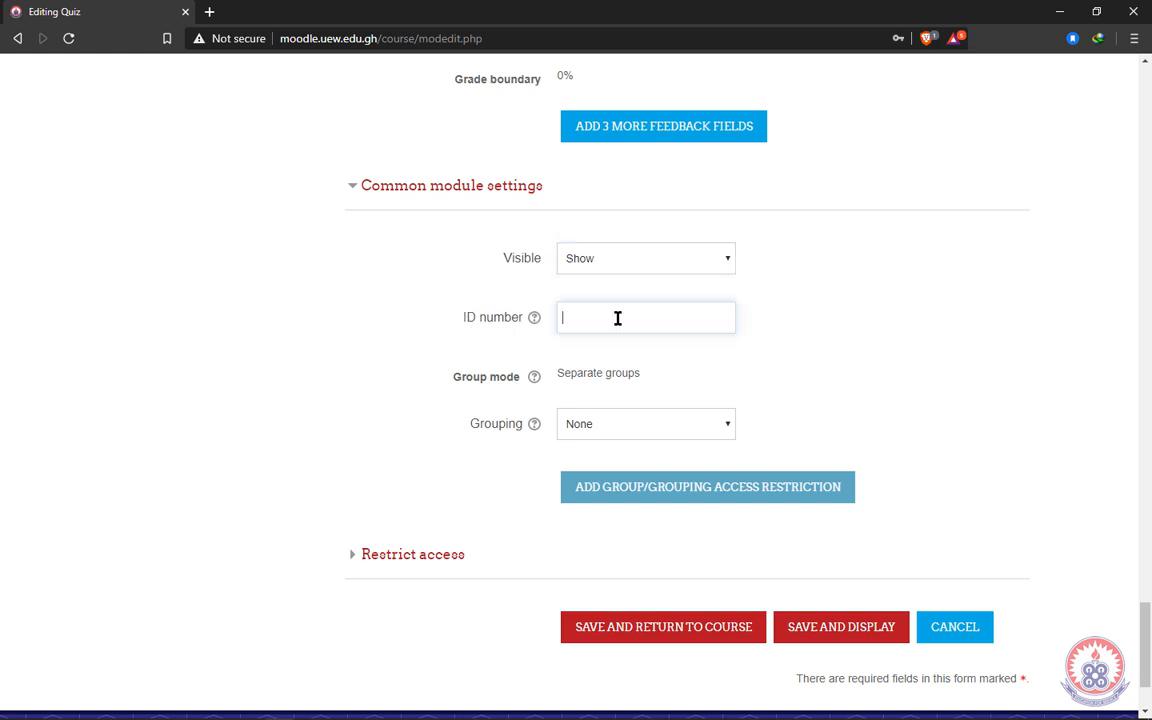
scroll(470, 432, "down", 1)
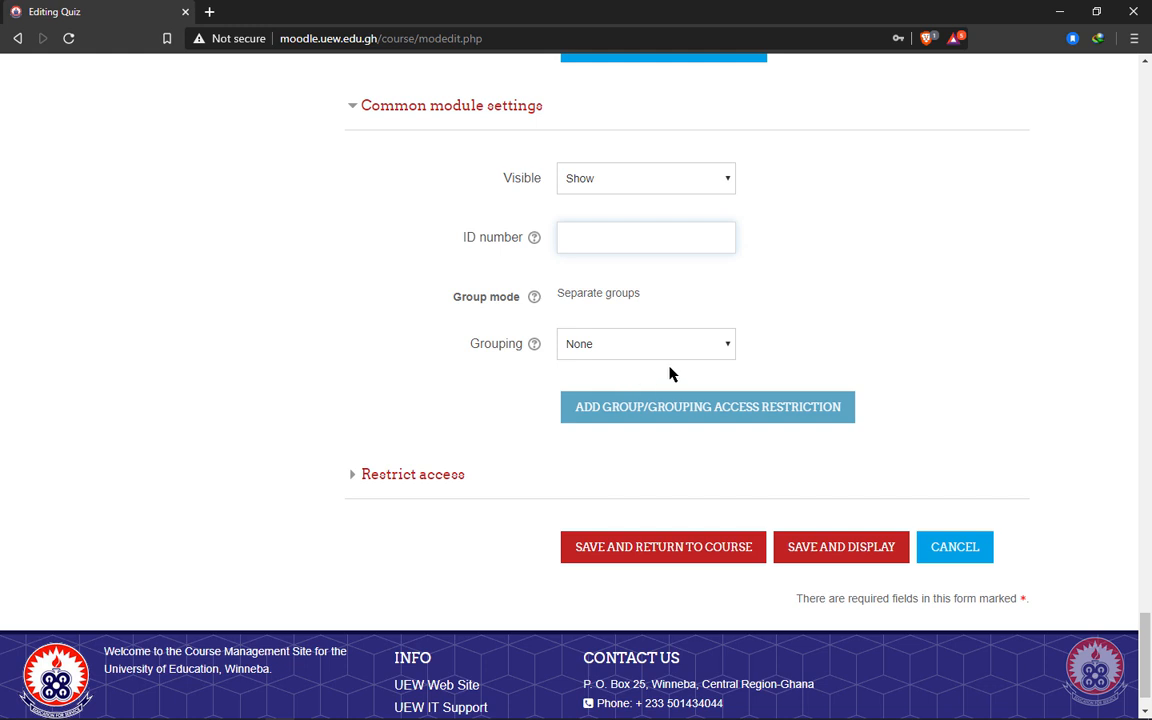
left_click(733, 344)
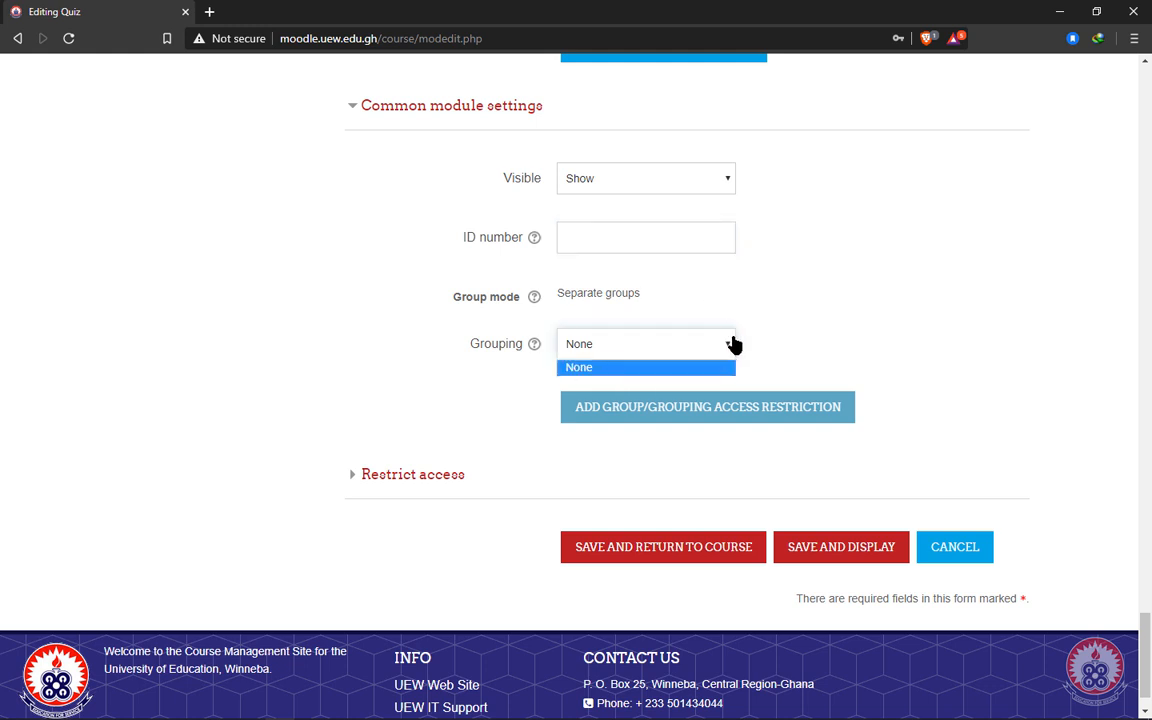
left_click(730, 316)
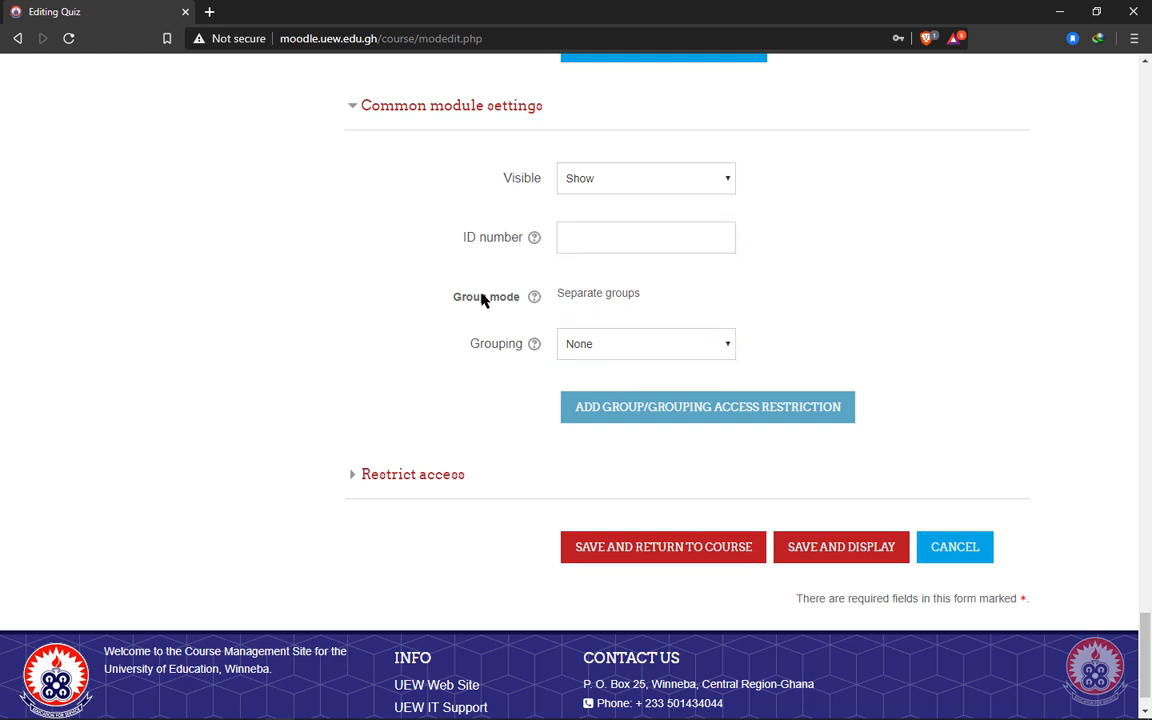
left_click(730, 344)
left_click(775, 305)
Step: Expand the Restrict access settings and look through the available restriction types without adding any
scroll(490, 422, "down", 1)
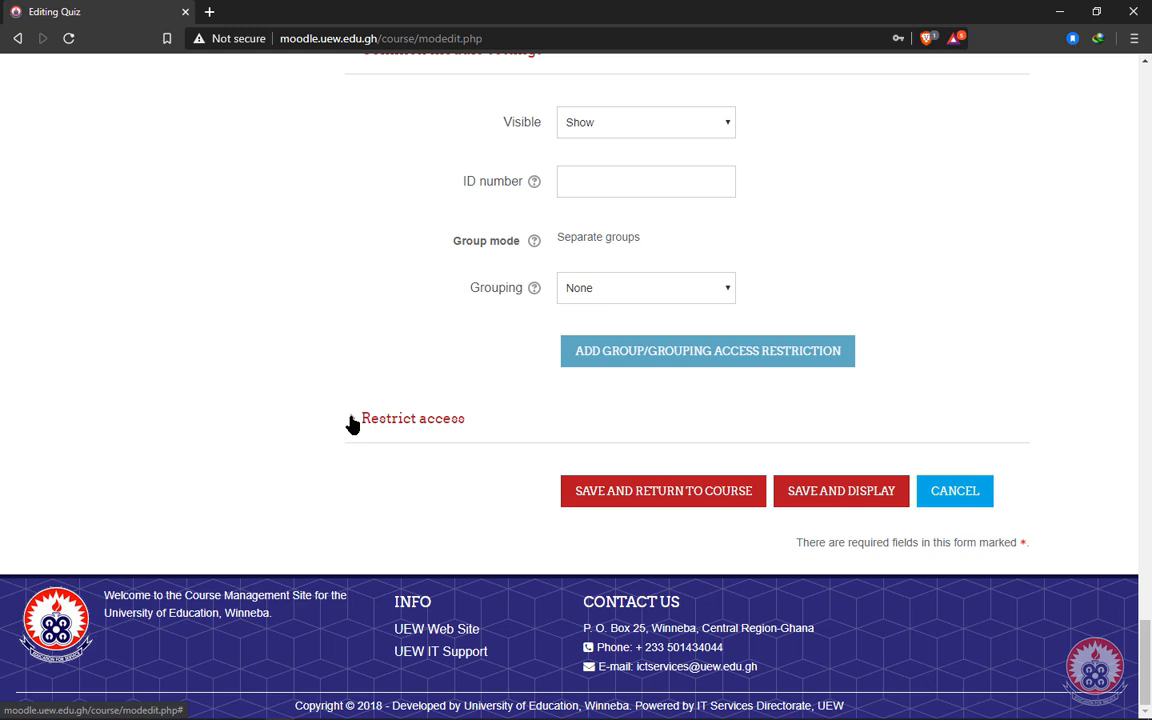
left_click(352, 421)
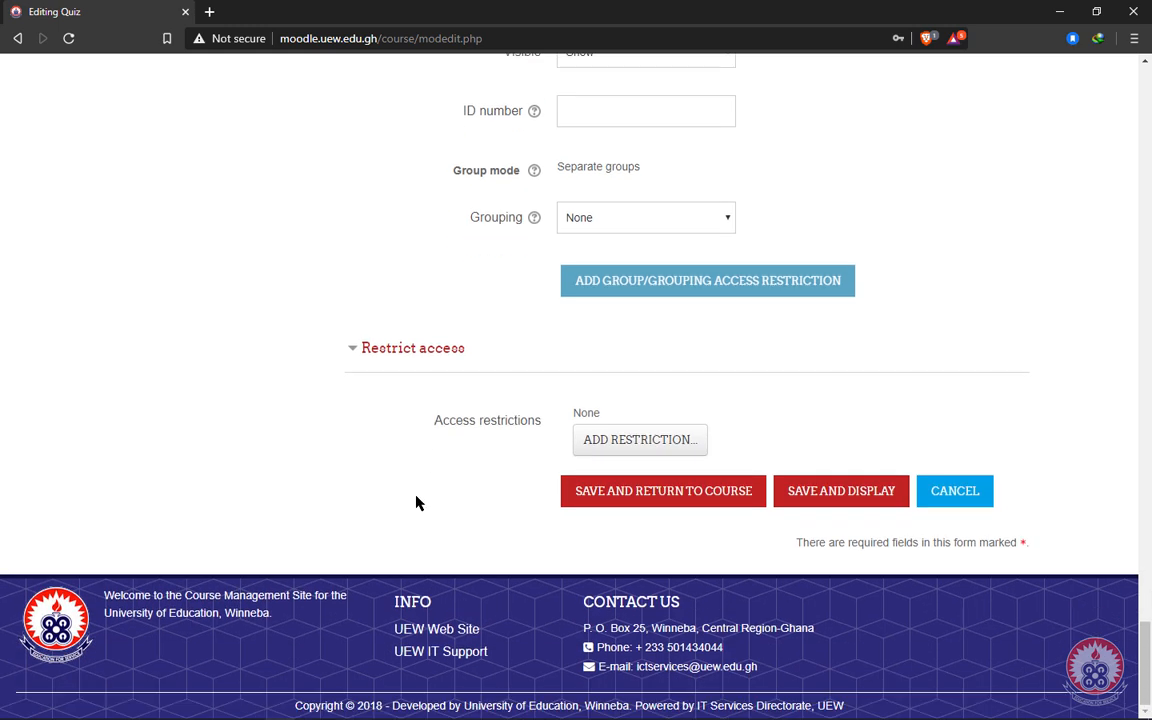
left_click(627, 442)
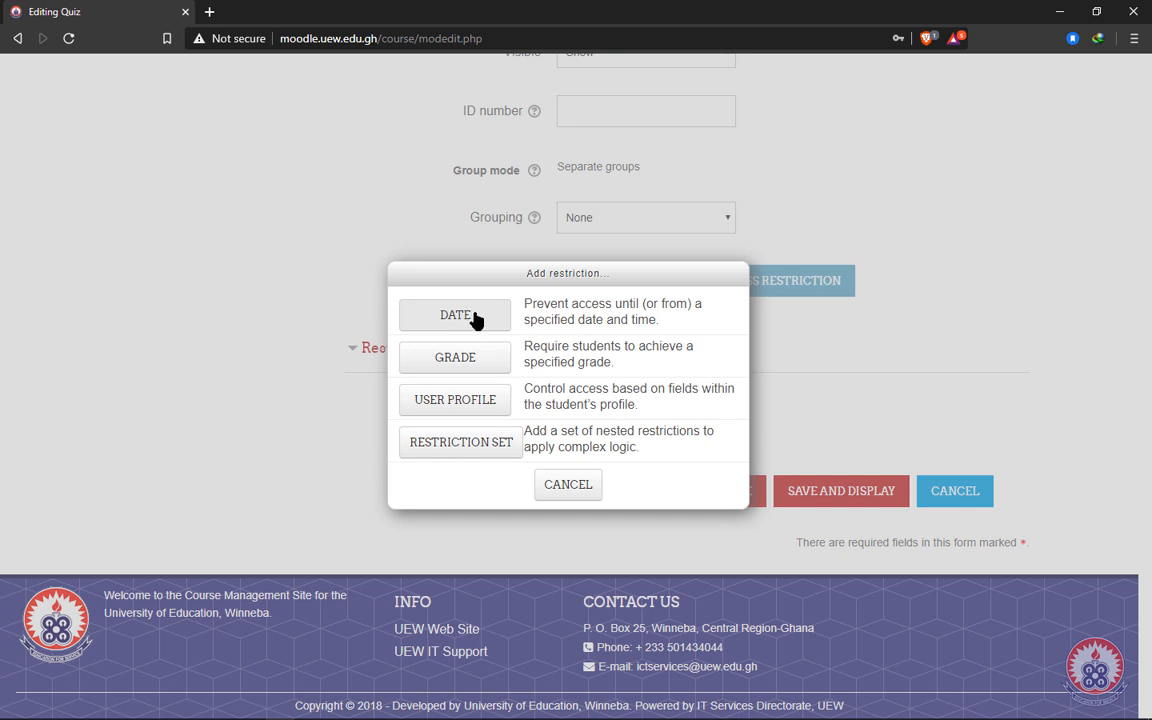
left_click(568, 485)
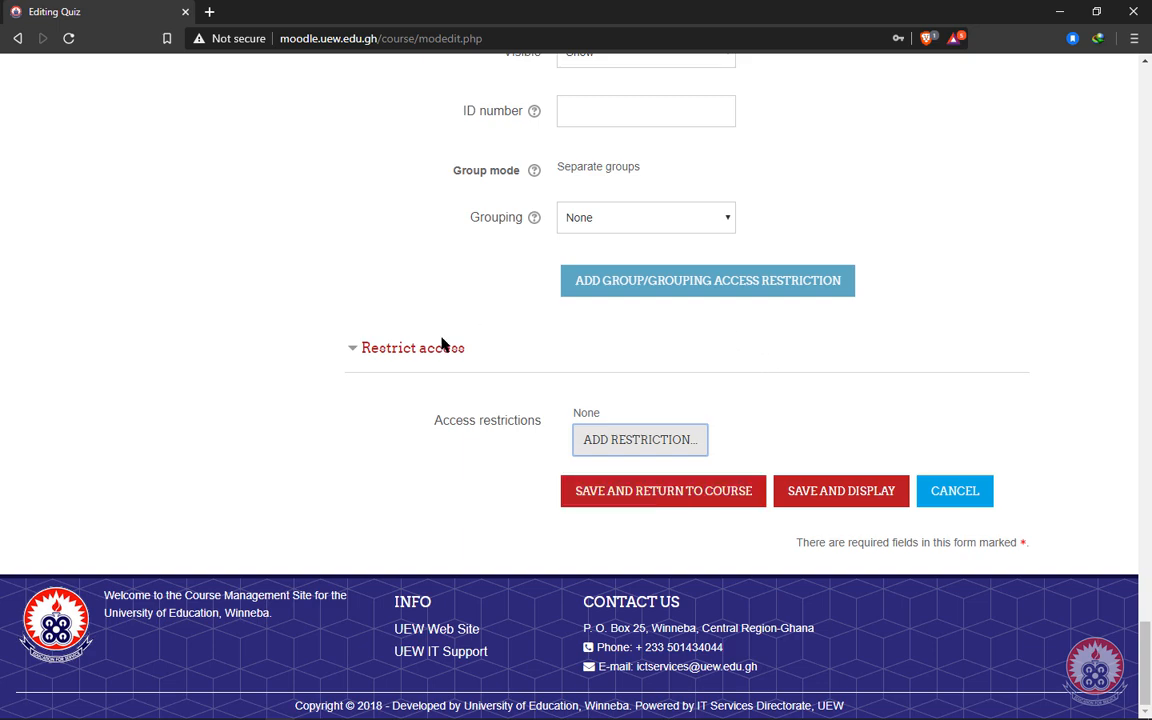
Step: Save the General Quiz with its completed settings and return to the course
scroll(426, 403, "up", 20)
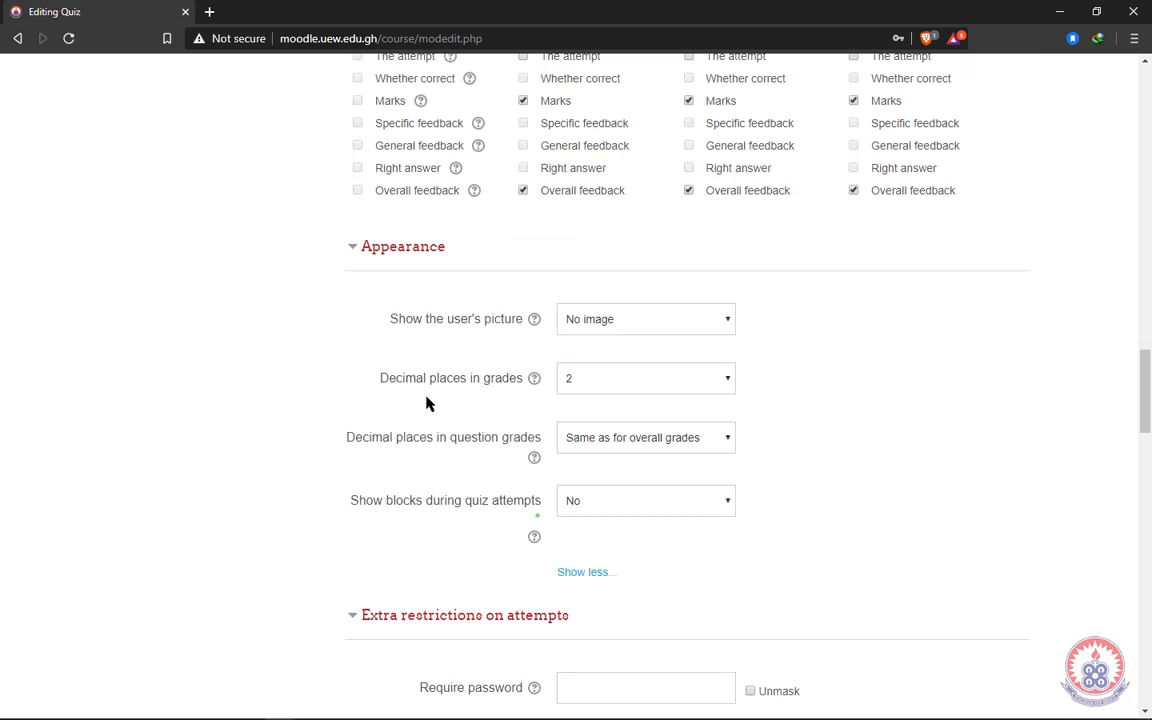
scroll(426, 403, "up", 20)
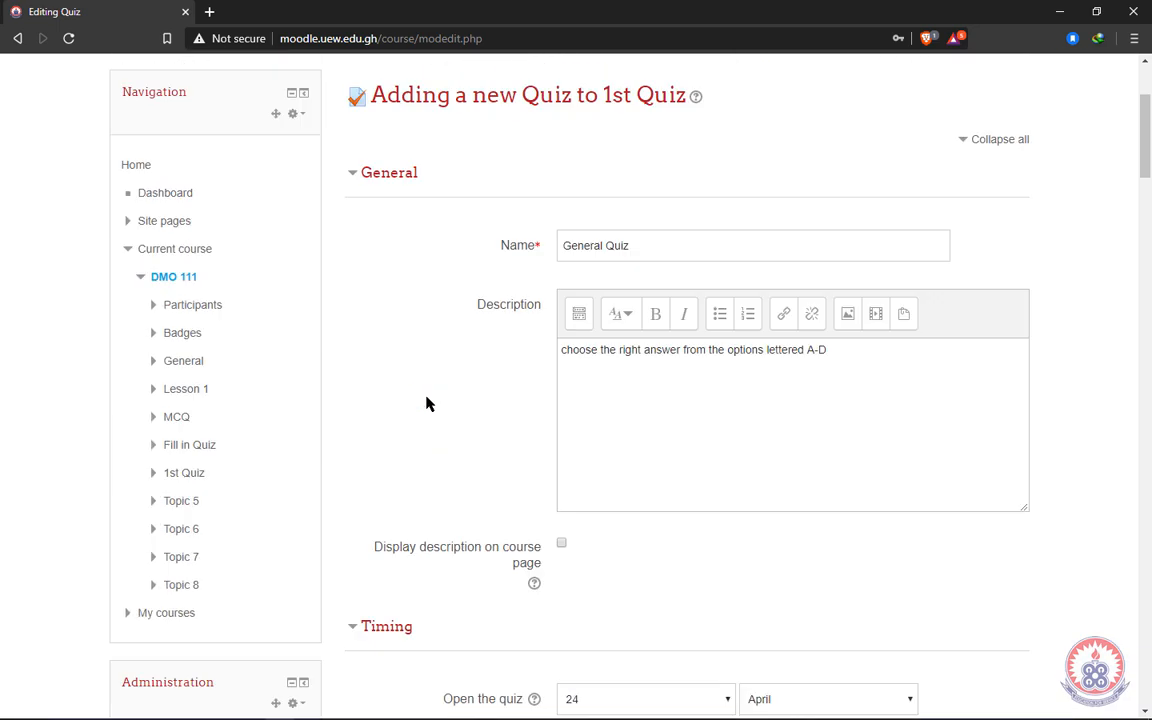
scroll(426, 403, "down", 20)
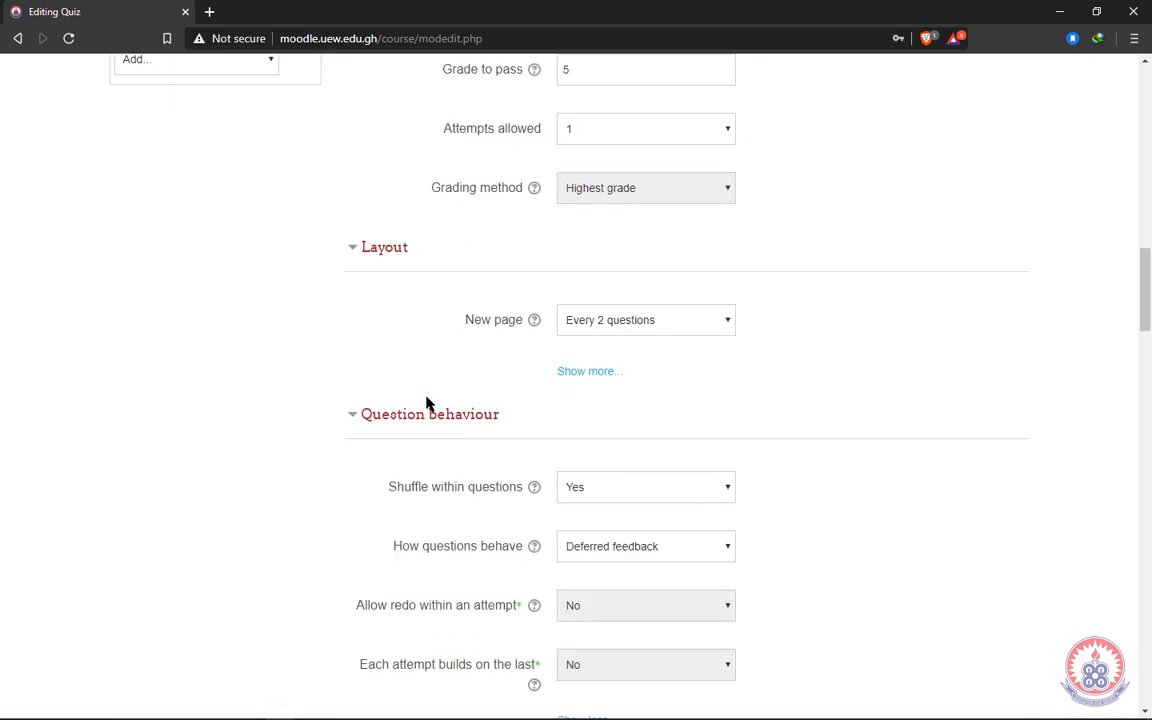
scroll(426, 403, "down", 1)
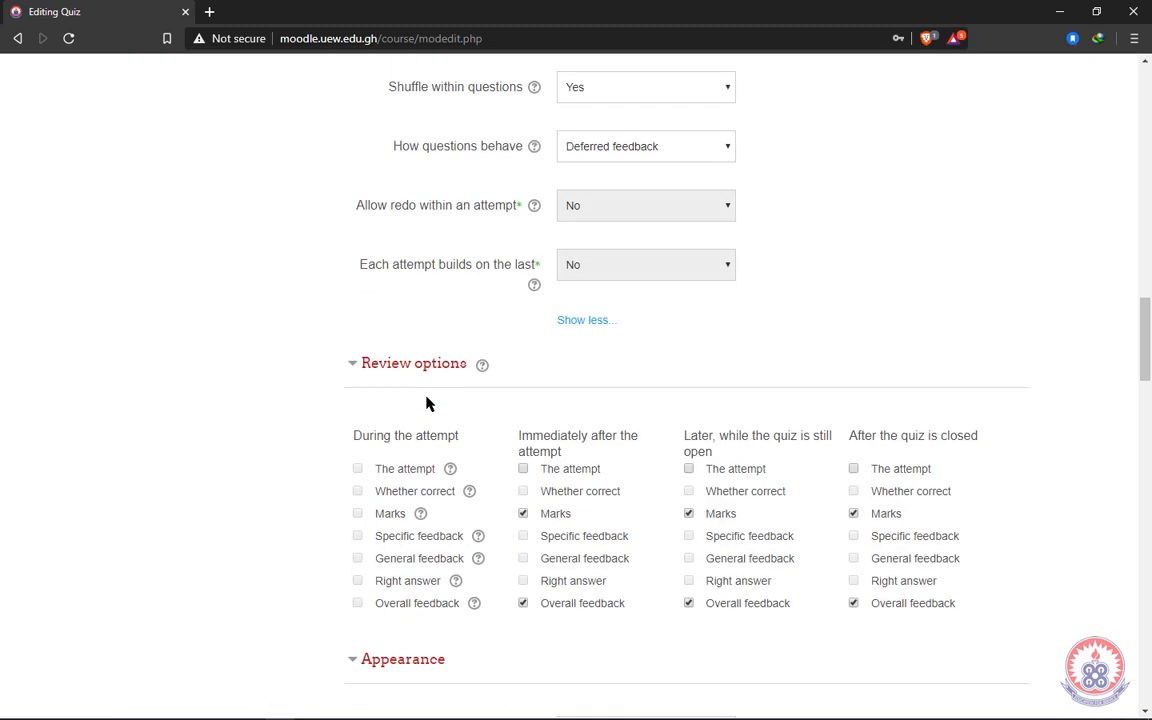
scroll(426, 403, "down", 4)
scroll(426, 403, "down", 20)
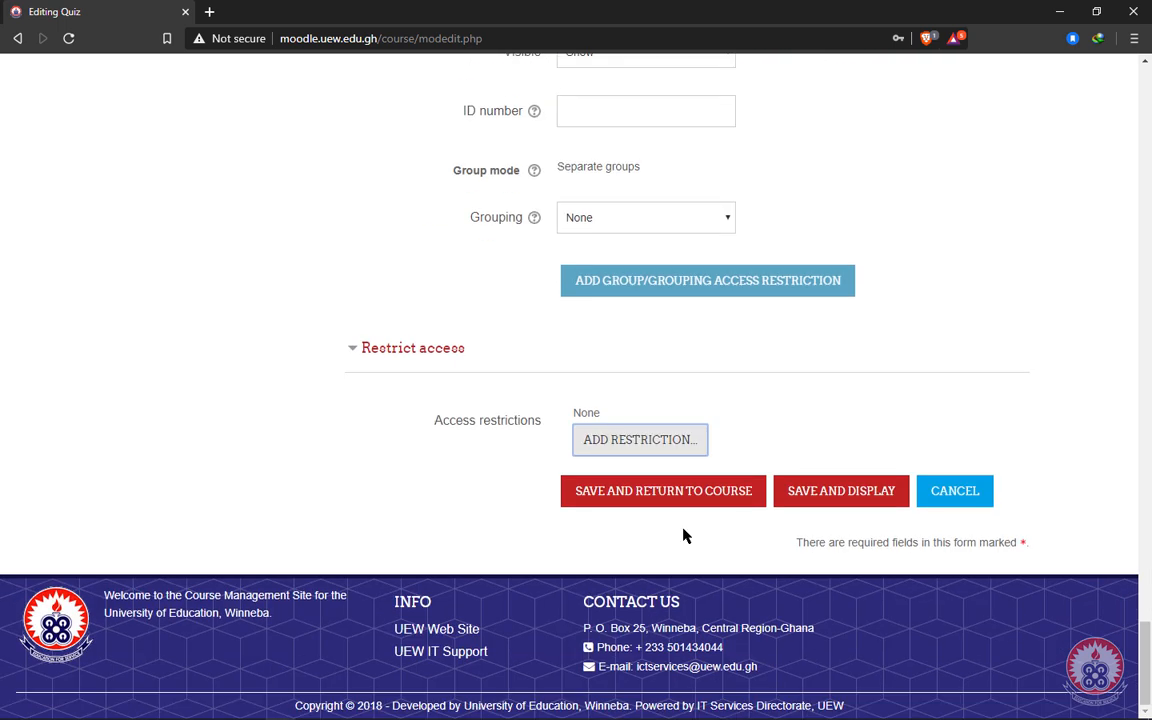
left_click(649, 501)
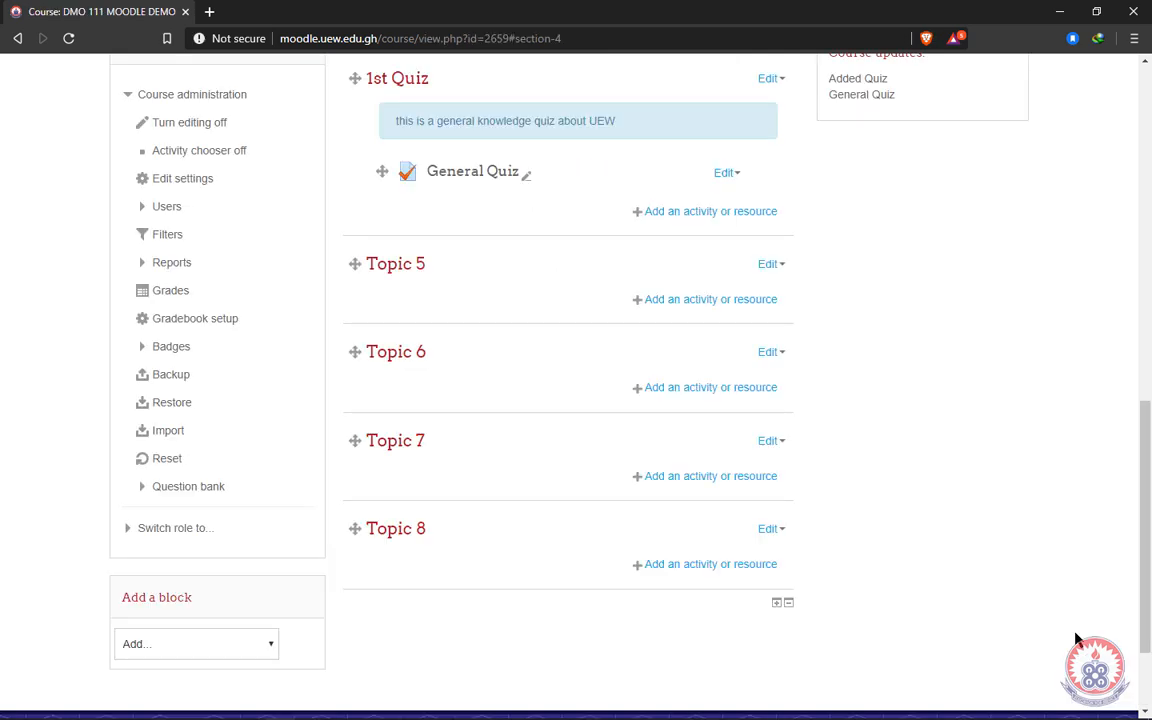
Step: Open the General Quiz activity in the 1st Quiz section of the course
scroll(908, 586, "up", 3)
scroll(908, 586, "up", 2)
scroll(908, 586, "down", 1)
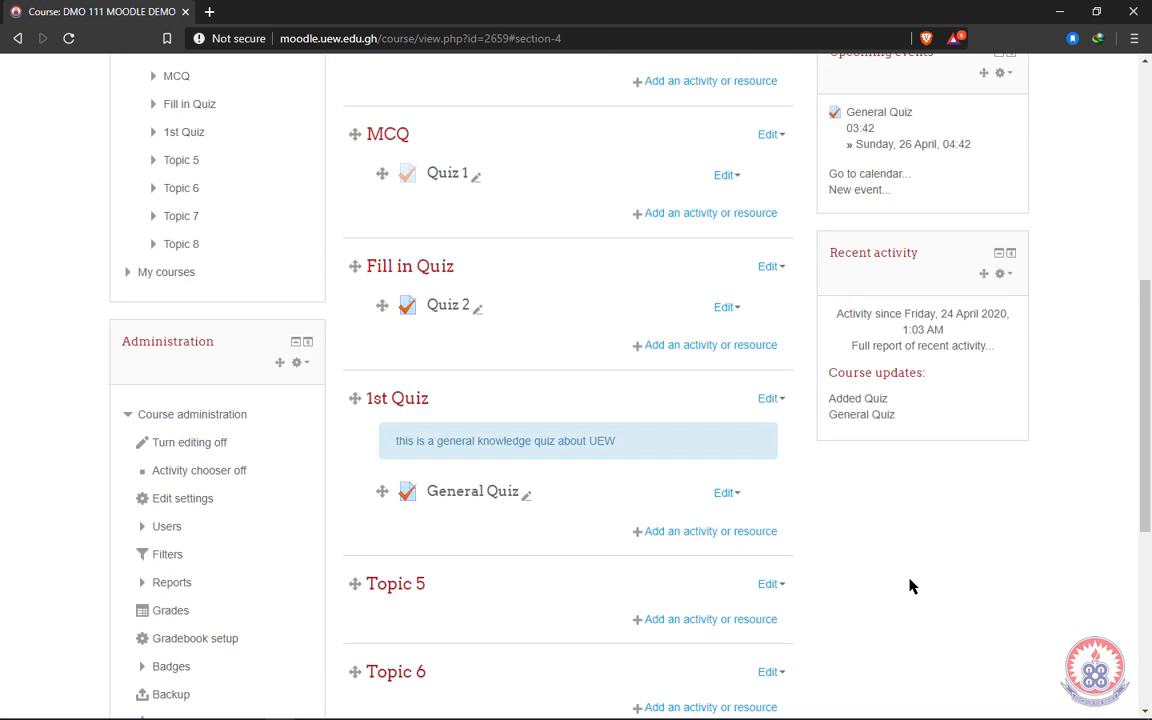
left_click(485, 503)
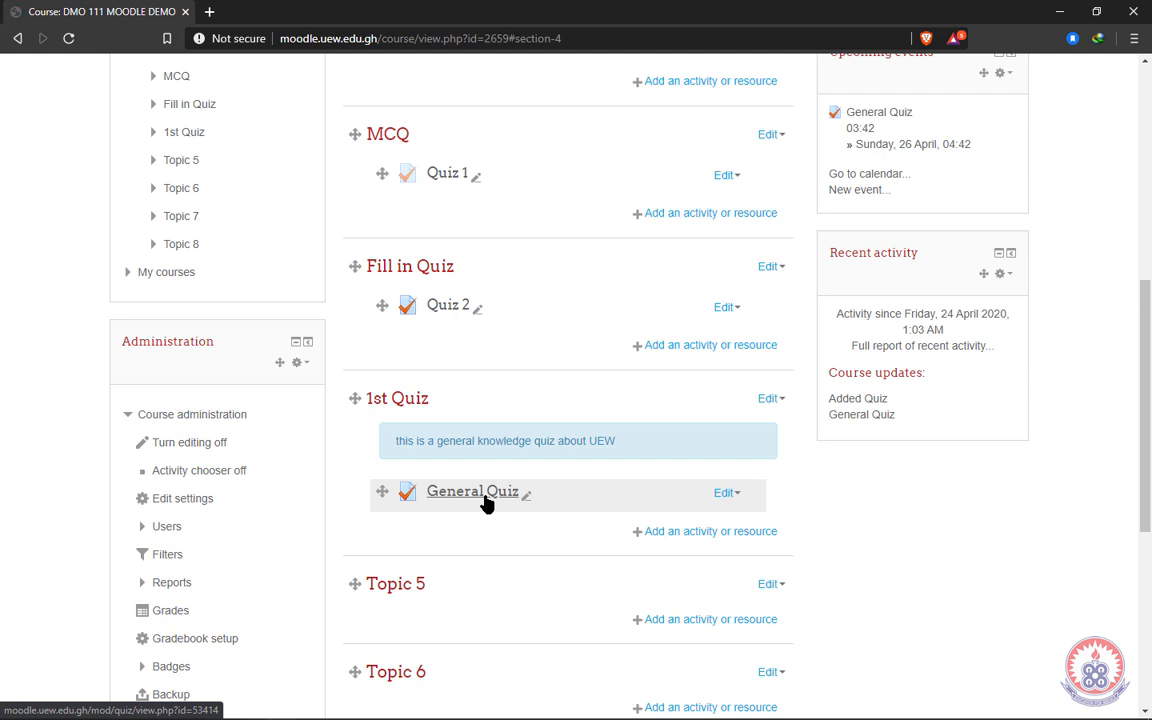